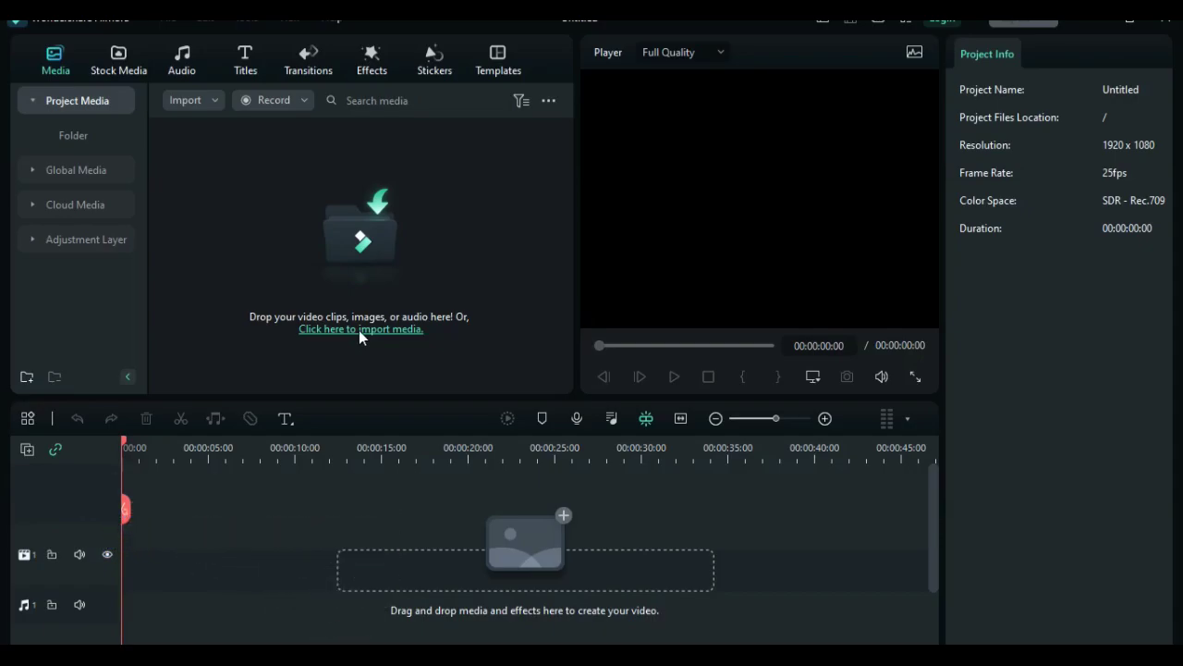
Import all five files from the folder, including Reflek, into the project.
{"action": "left_click", "coordinate": [360, 330]}
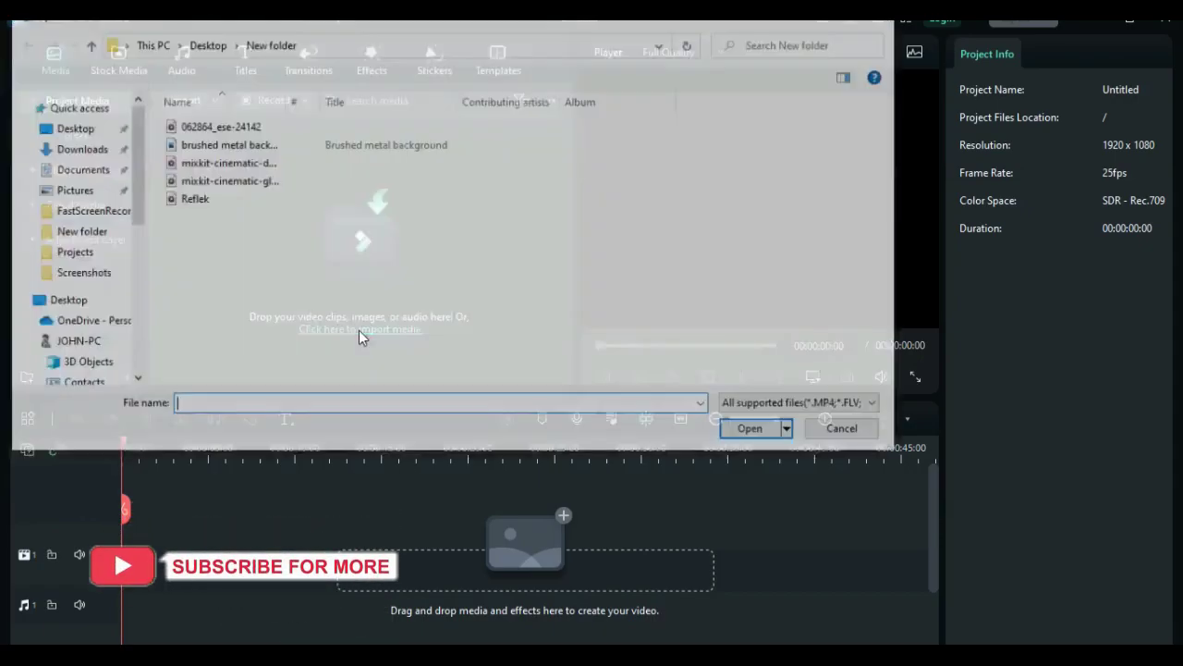
{"action": "left_click", "coordinate": [204, 203]}
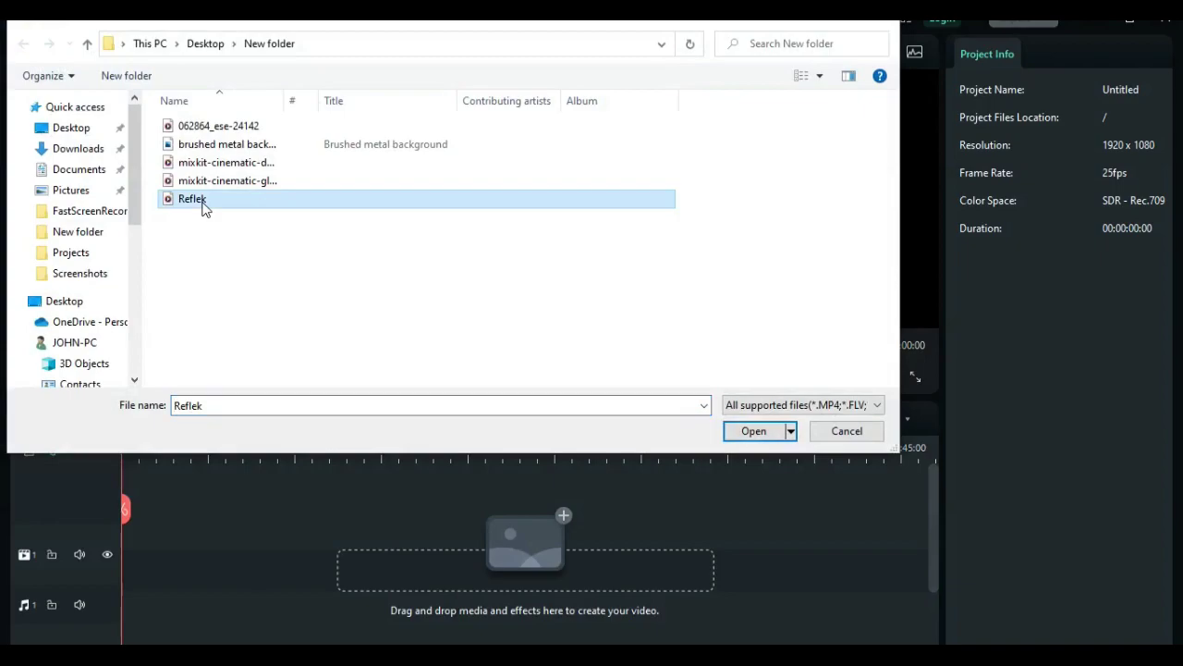
{"action": "key", "text": "ctrl+a"}
{"action": "left_click", "coordinate": [726, 435]}
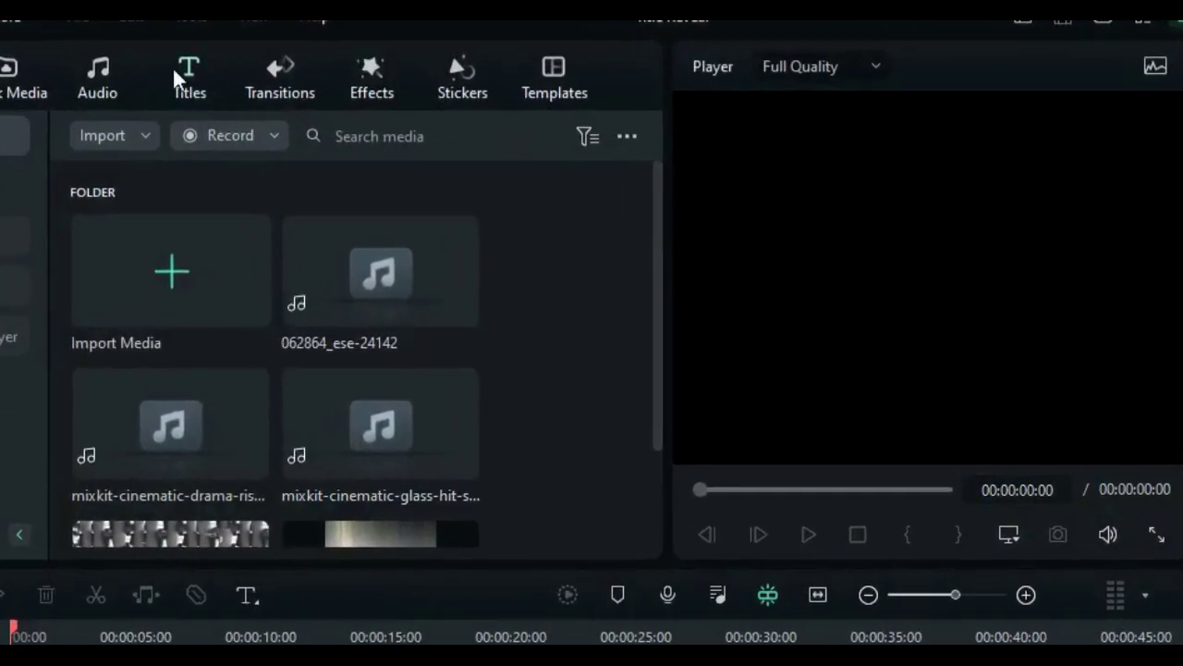
Place a Default Title clip at the start of the timeline.
{"action": "left_click", "coordinate": [238, 61]}
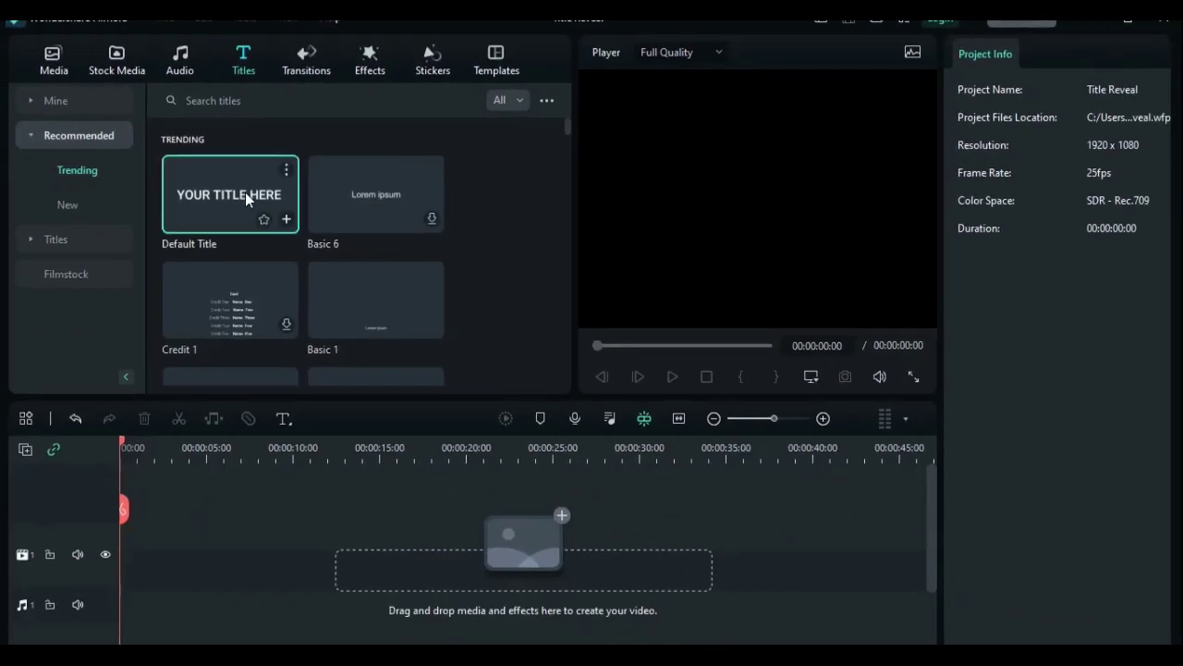
{"action": "left_click_drag", "start_coordinate": [194, 266], "coordinate": [186, 665]}
{"action": "left_click_drag", "start_coordinate": [240, 512], "coordinate": [152, 555]}
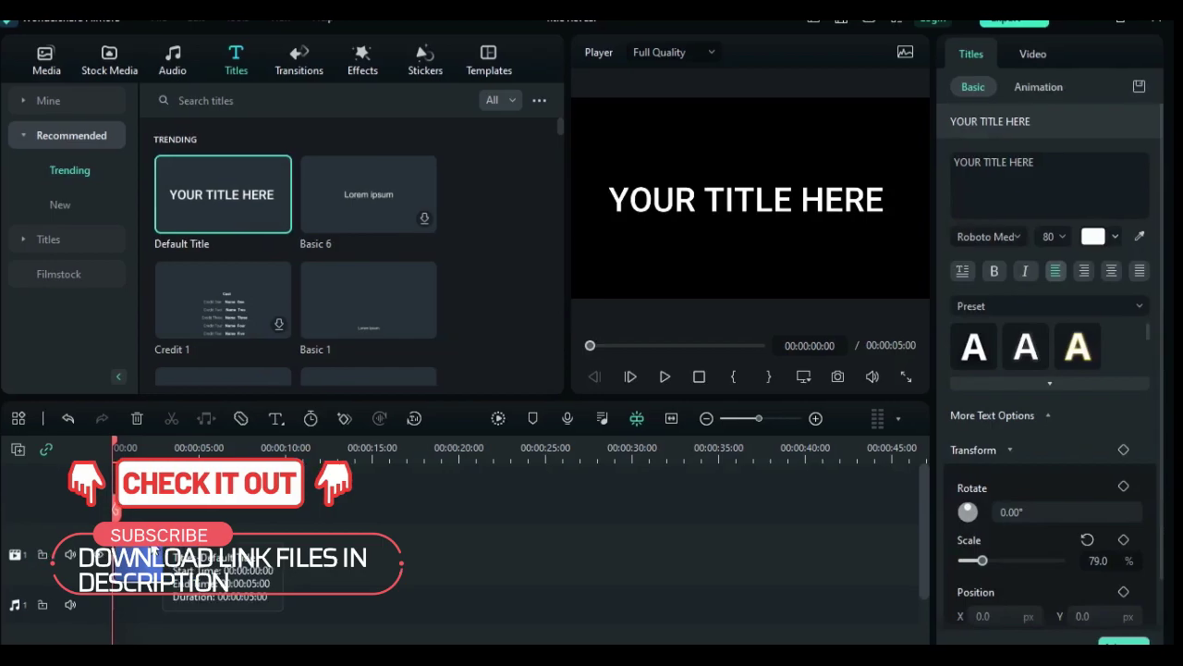
Set the Default Title clip's duration to 00:00:03:05.
{"action": "right_click", "coordinate": [156, 553]}
{"action": "left_click", "coordinate": [179, 410]}
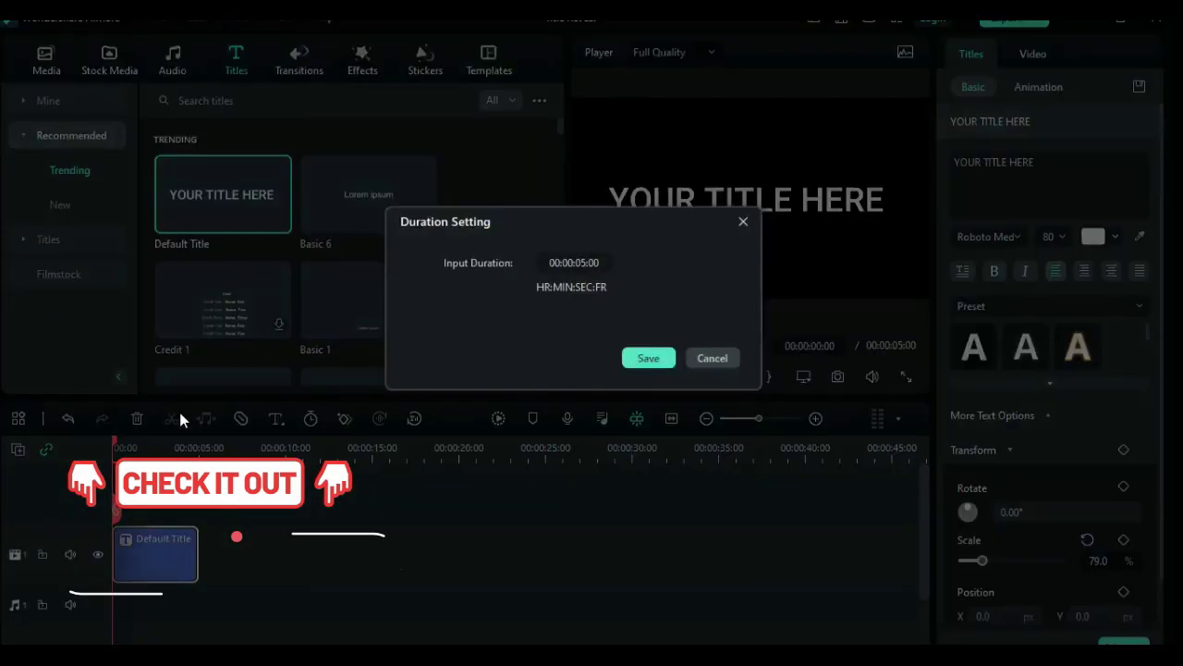
{"action": "left_click", "coordinate": [583, 263]}
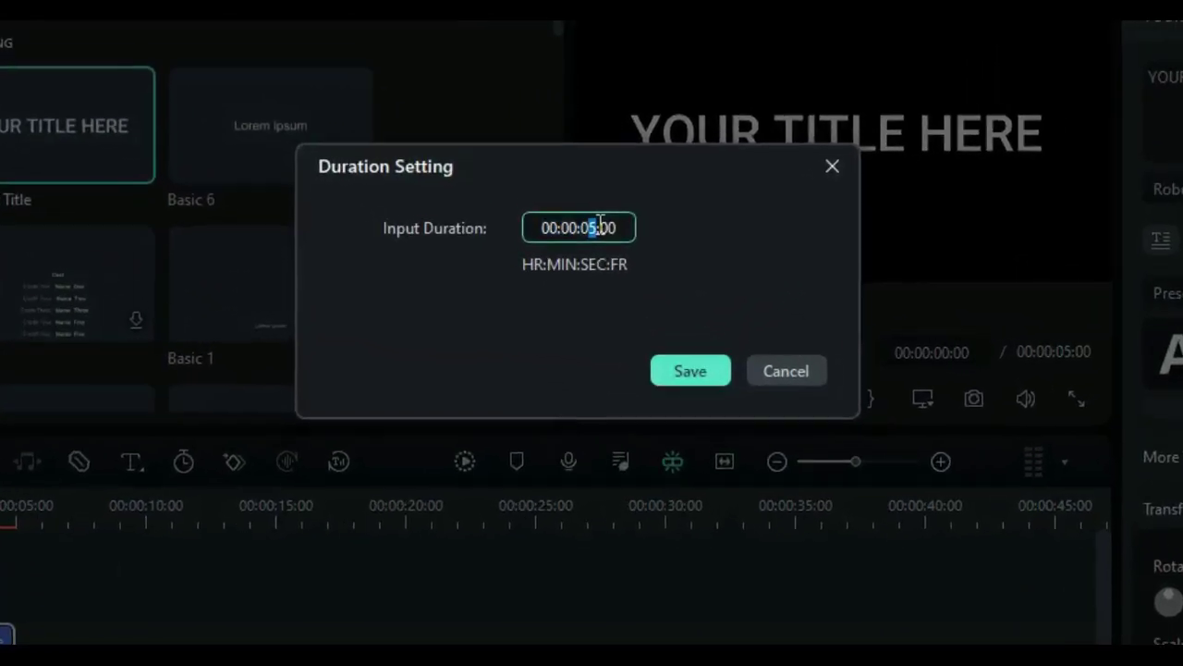
{"action": "left_click_drag", "start_coordinate": [578, 260], "coordinate": [589, 259]}
{"action": "type", "text": "2"}
{"action": "left_click", "coordinate": [614, 222]}
{"action": "key", "text": "BackSpace"}
{"action": "key", "text": "BackSpace"}
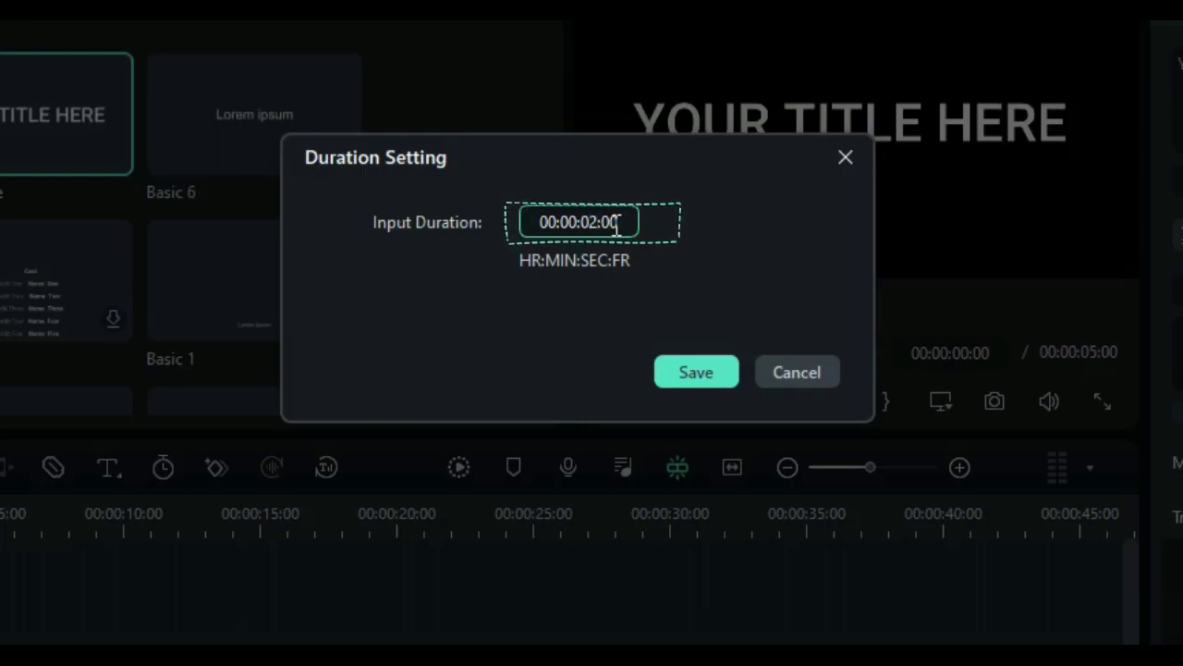
{"action": "type", "text": "35"}
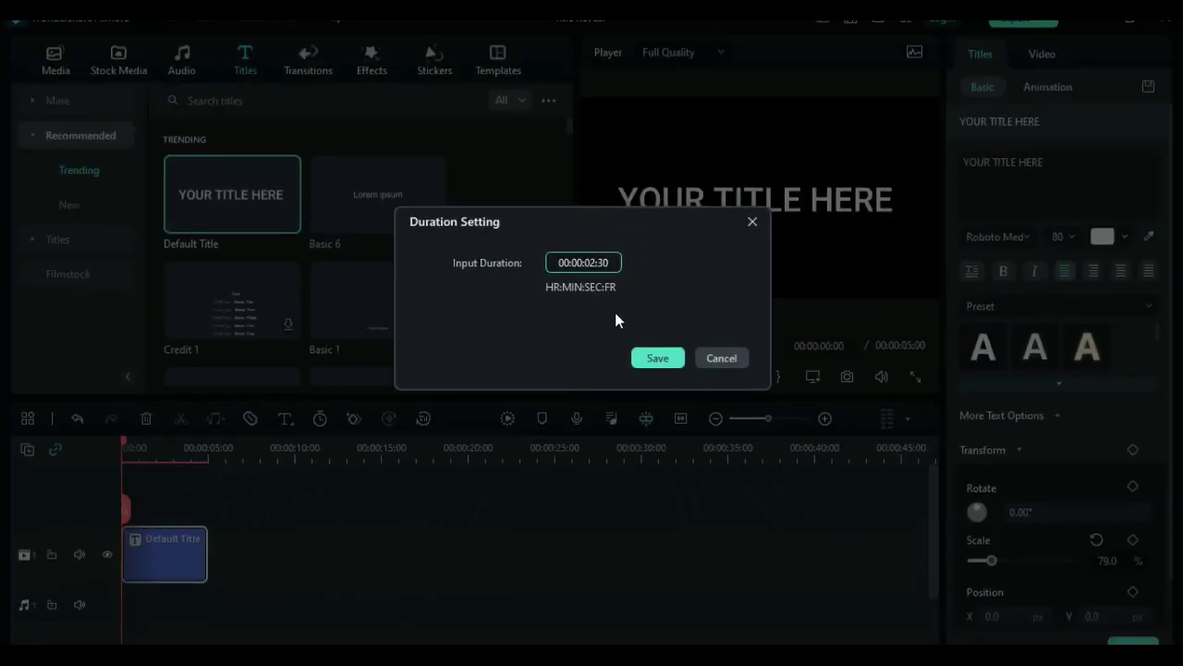
{"action": "left_click", "coordinate": [696, 371]}
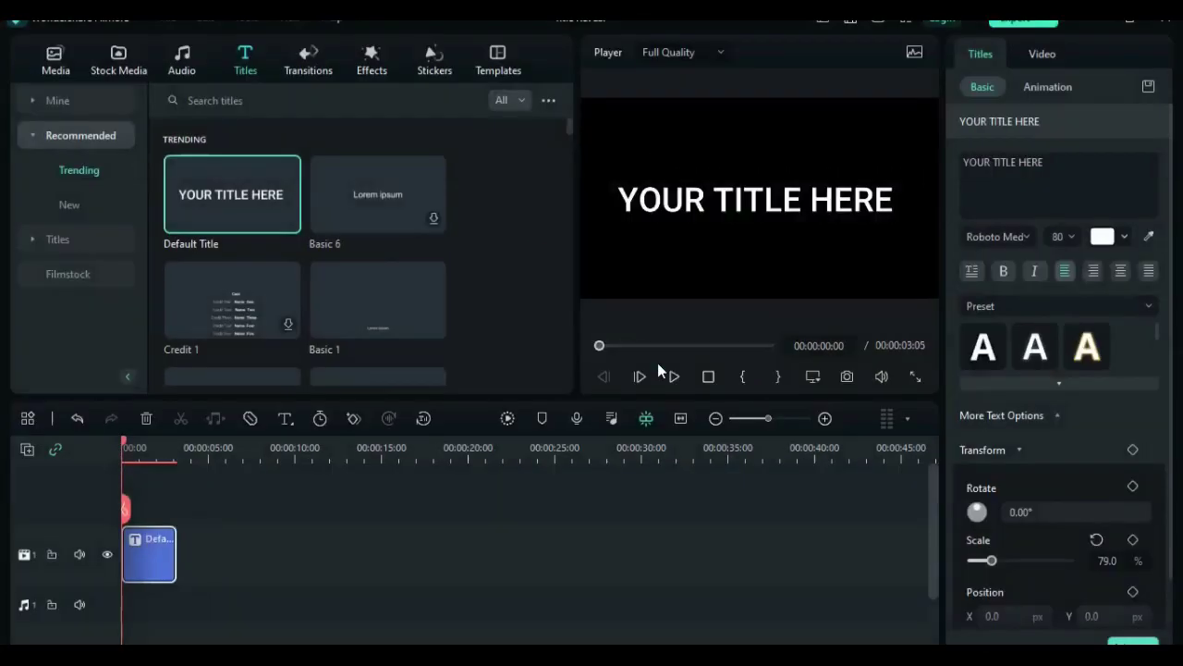
Fit the timeline to the project and replace the title text with 'STUDIO 8'.
{"action": "left_click", "coordinate": [681, 419]}
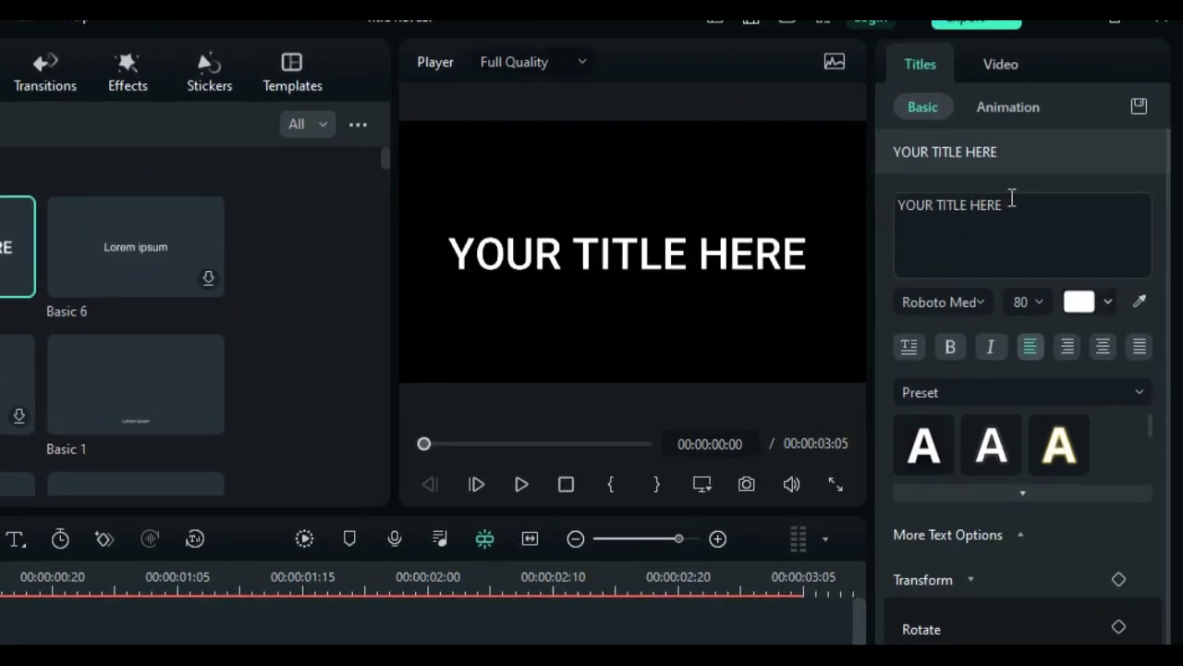
{"action": "left_click", "coordinate": [1048, 164]}
{"action": "key", "text": "ctrl+a"}
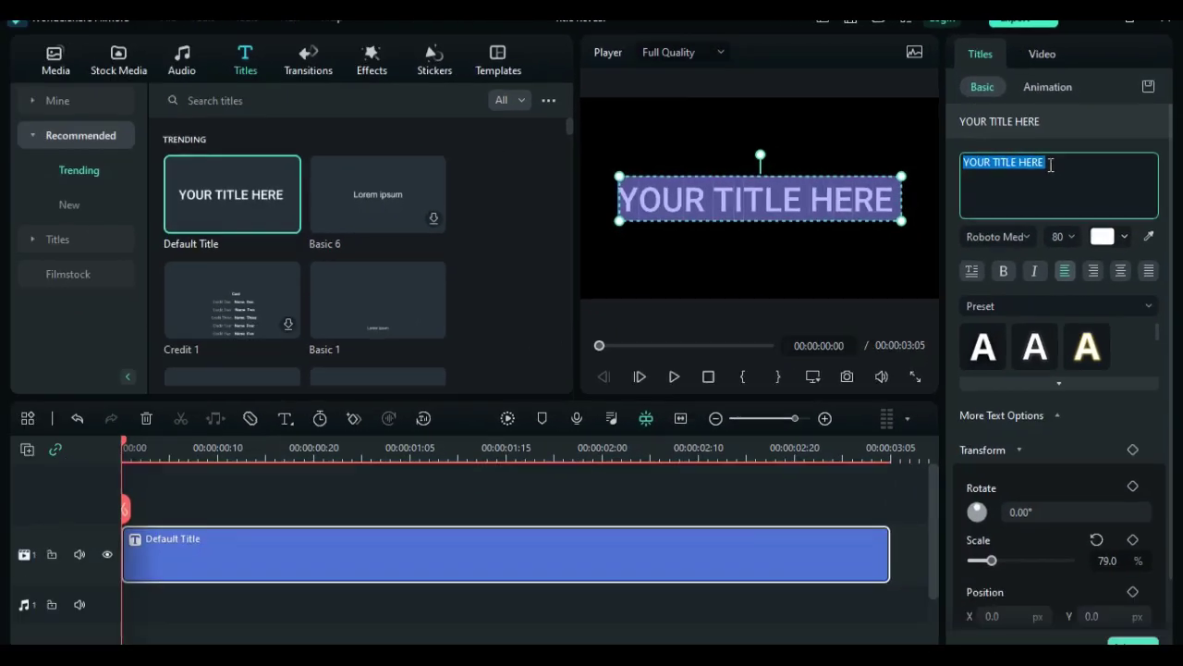
{"action": "type", "text": "STUDIO 8"}
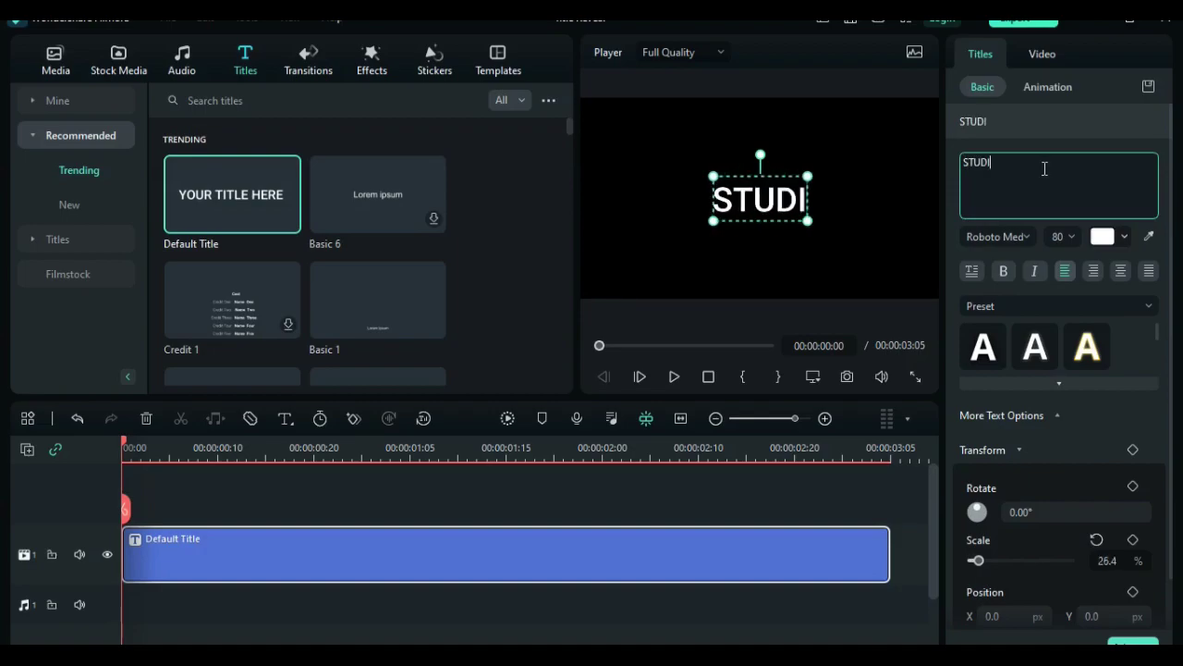
Set the title to Bebas Neue Regular, size 100, centre-aligned.
{"action": "left_click", "coordinate": [1022, 234]}
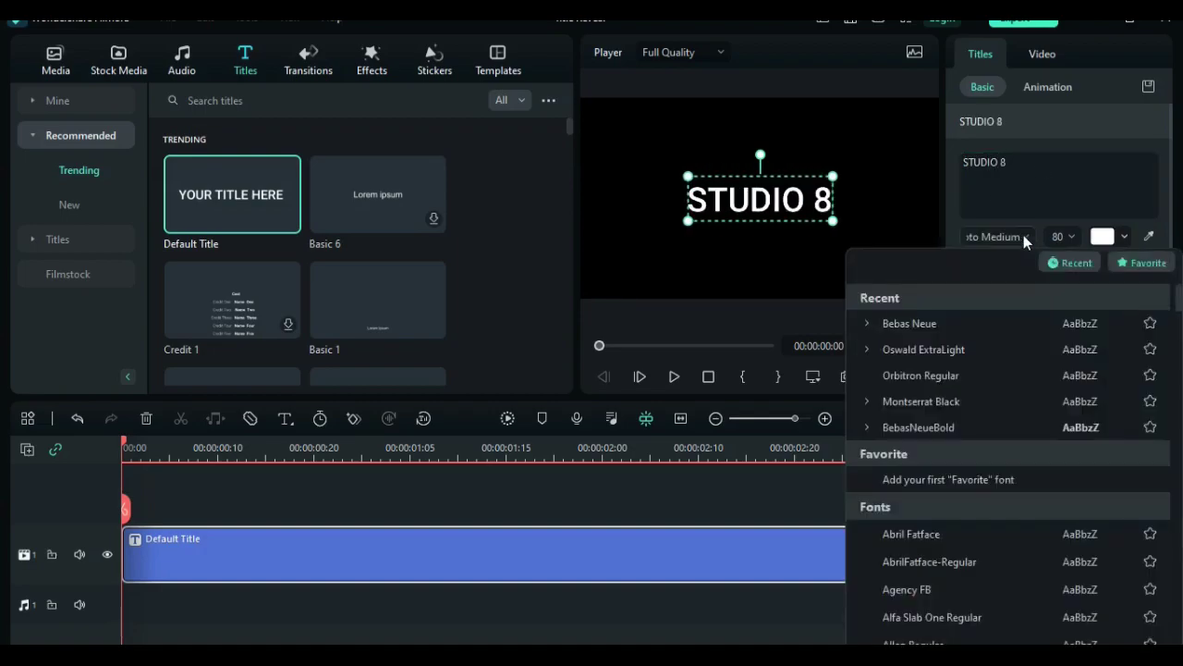
{"action": "left_click", "coordinate": [869, 322]}
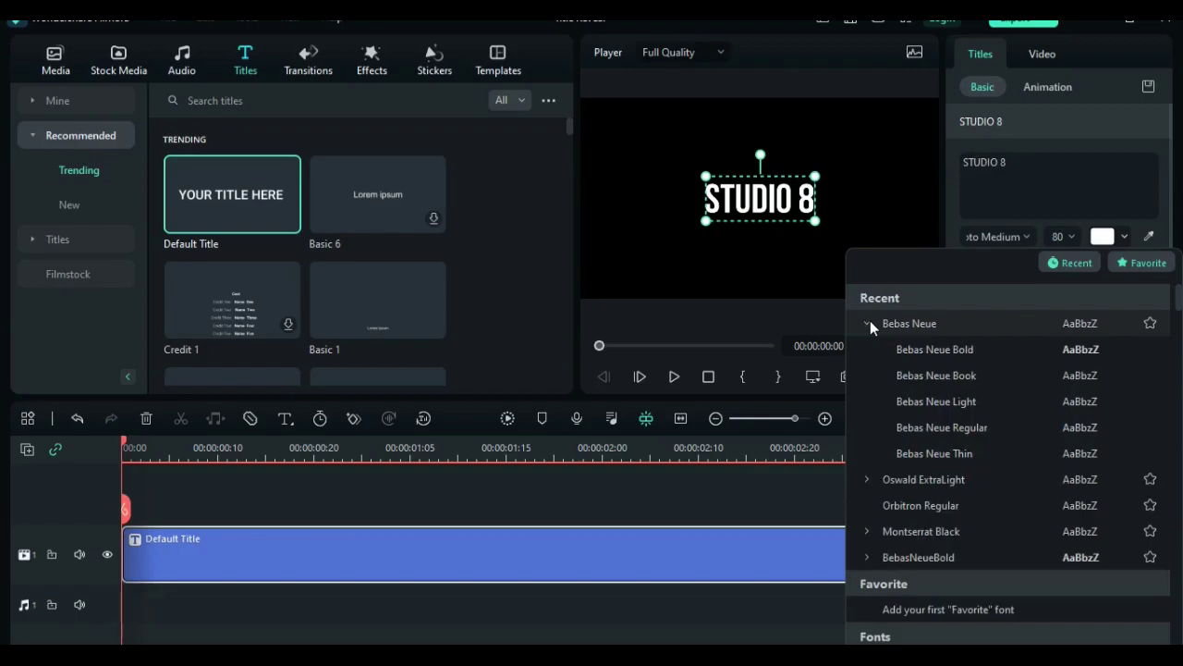
{"action": "left_click", "coordinate": [900, 423]}
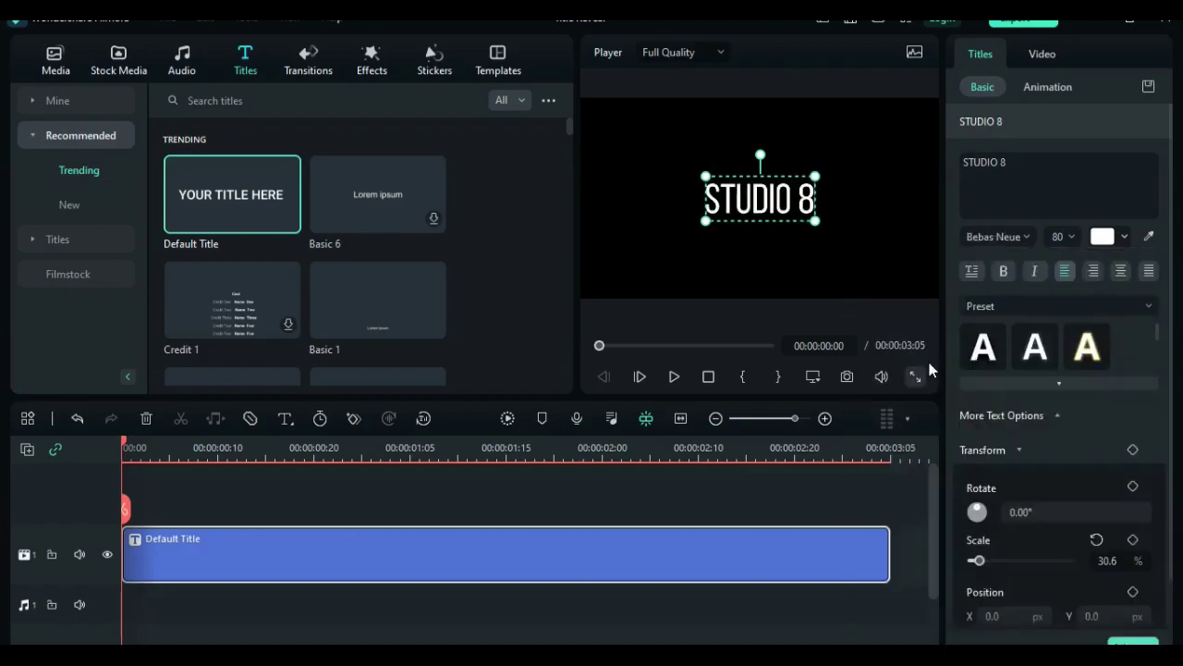
{"action": "left_click", "coordinate": [1073, 235]}
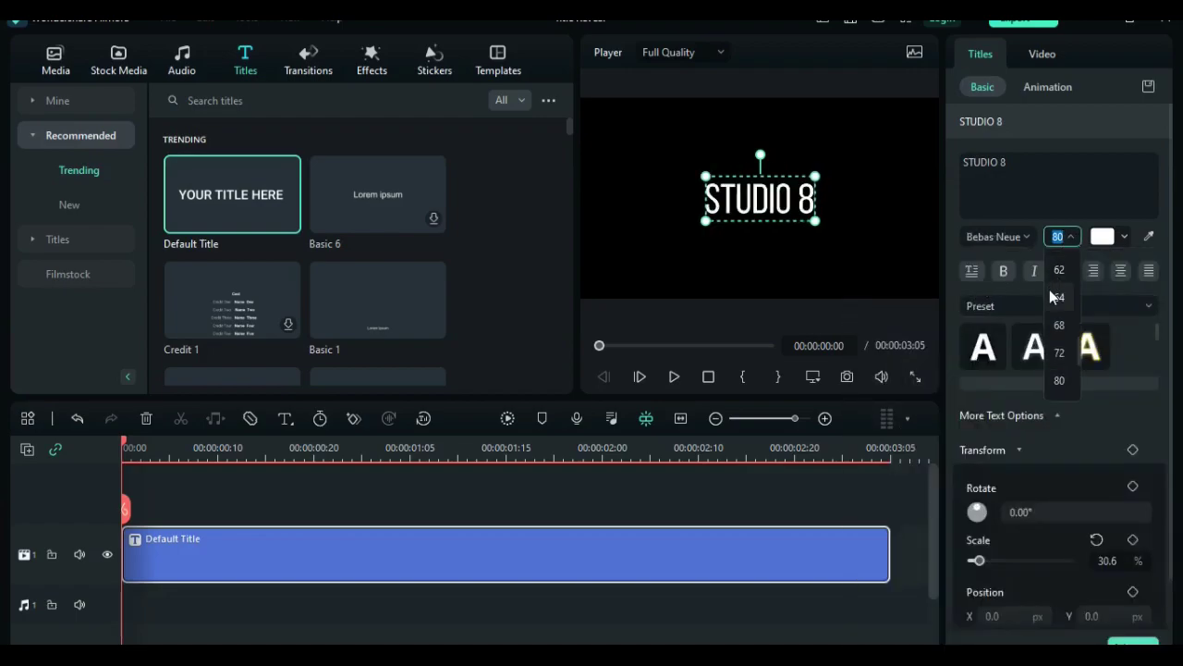
{"action": "scroll", "coordinate": [1063, 351], "scroll_direction": "down", "scroll_amount": 2}
{"action": "left_click", "coordinate": [1063, 380]}
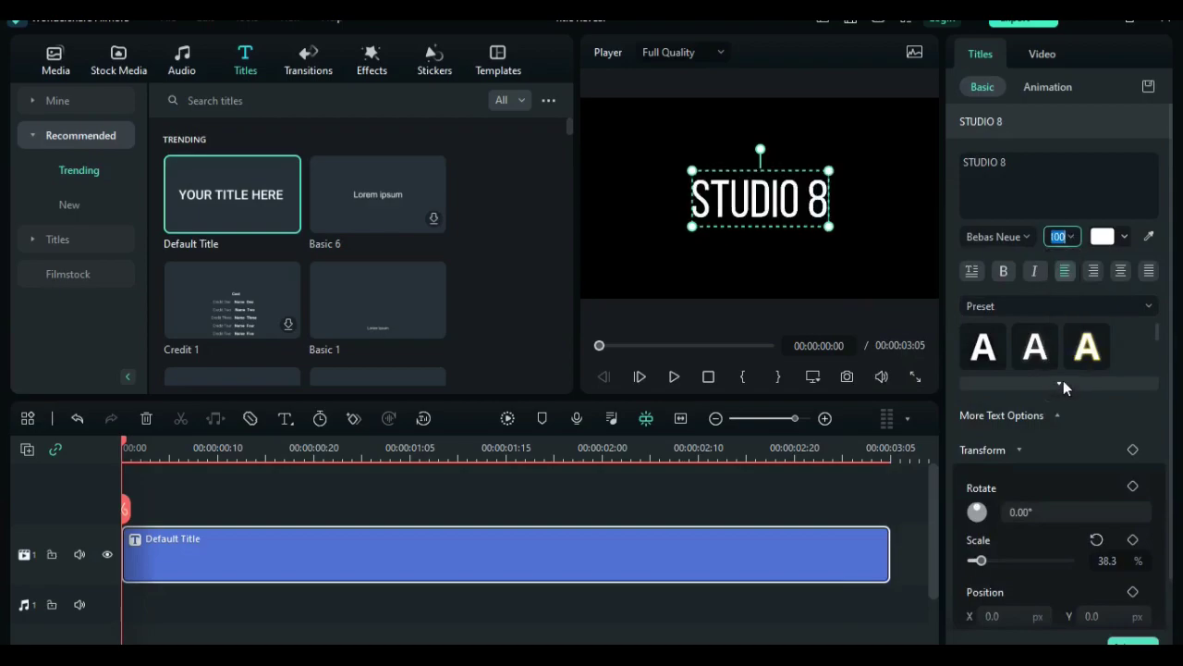
{"action": "left_click", "coordinate": [1121, 270]}
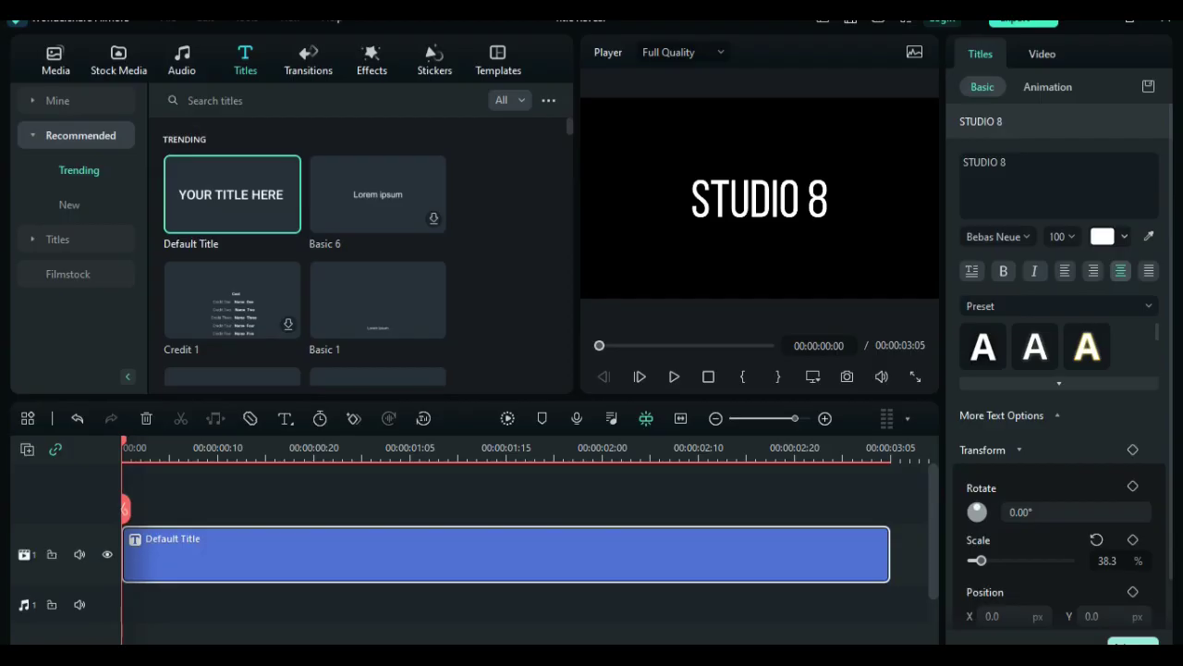
In the advanced editor, fill STUDIO 8 with the brushed metal image and add a bevelled style.
{"action": "left_click", "coordinate": [1134, 645]}
{"action": "left_click", "coordinate": [855, 396]}
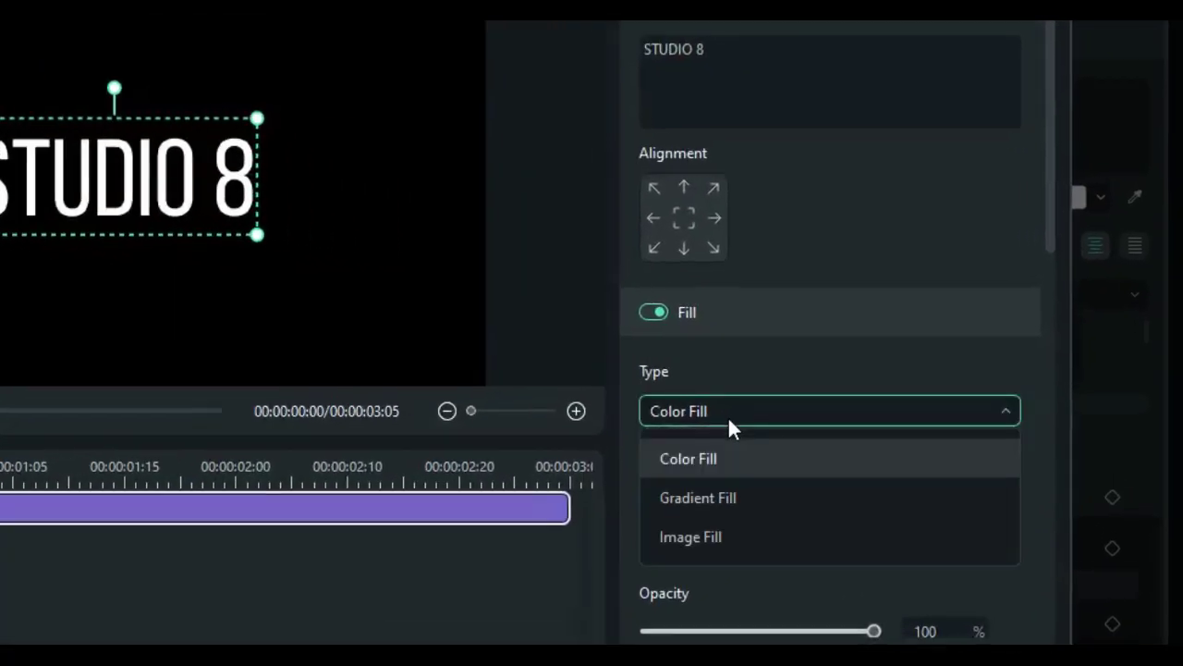
{"action": "left_click", "coordinate": [732, 543]}
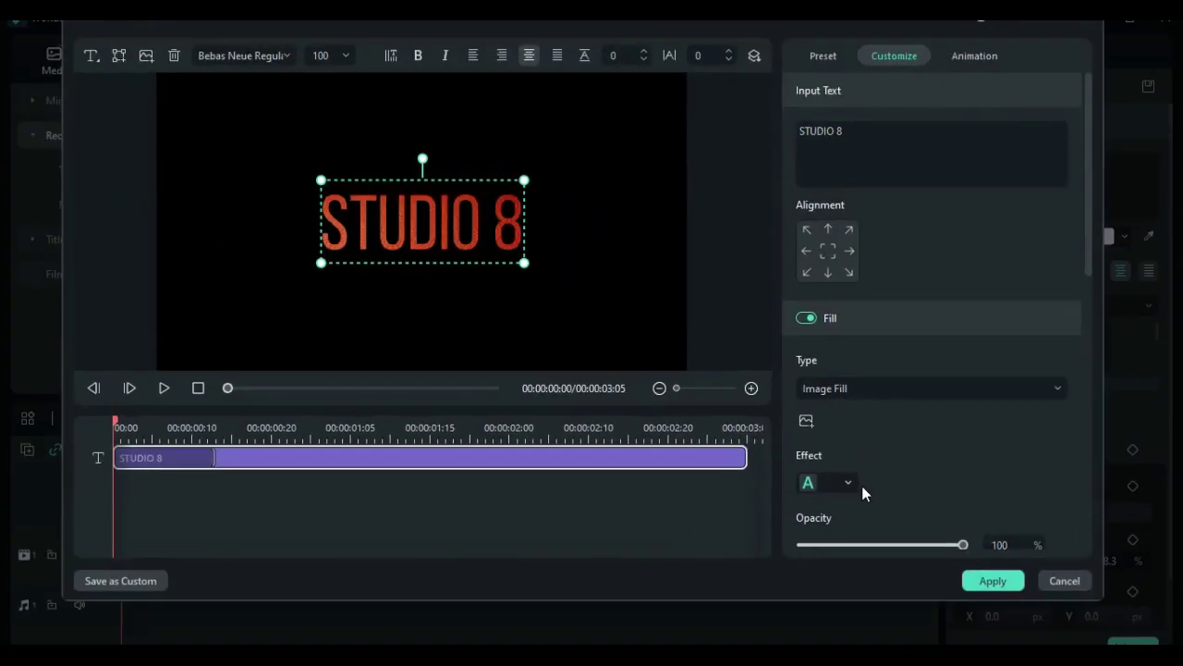
{"action": "left_click", "coordinate": [806, 421]}
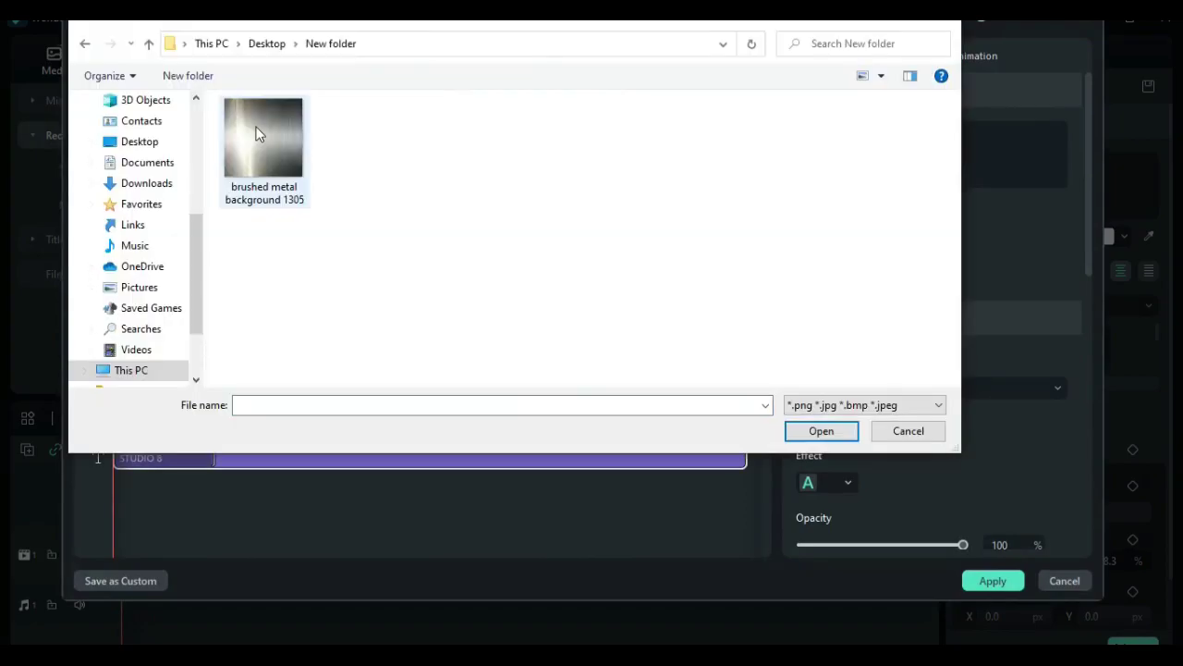
{"action": "double_click", "coordinate": [259, 136]}
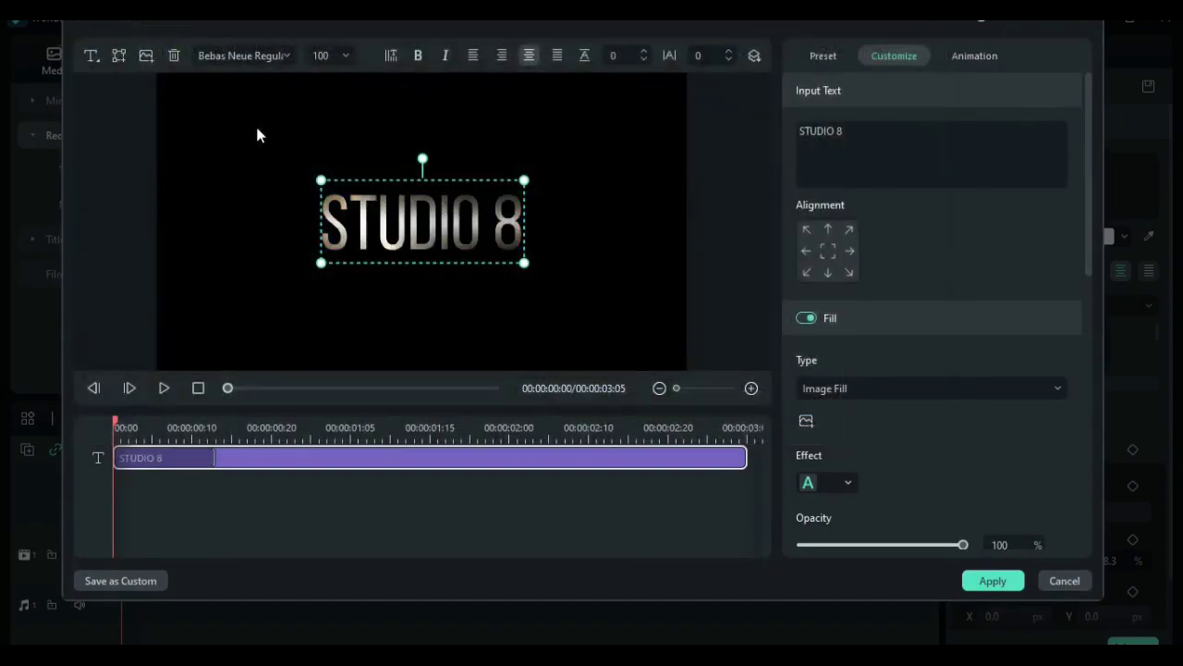
{"action": "left_click", "coordinate": [844, 500]}
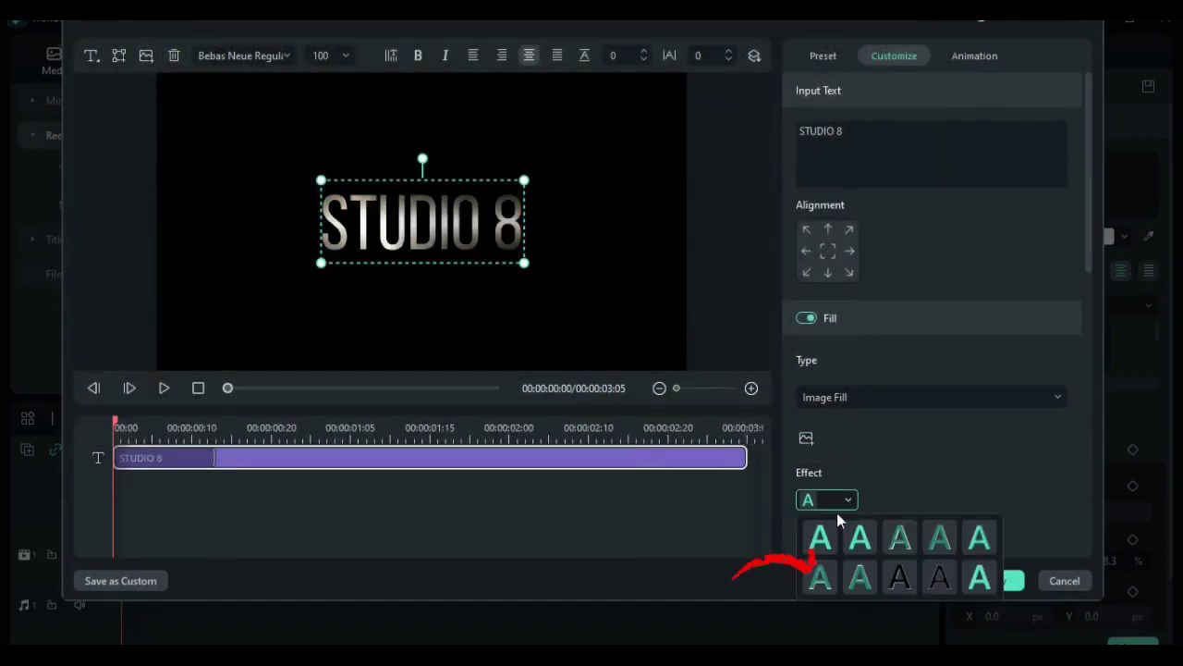
{"action": "left_click", "coordinate": [817, 579]}
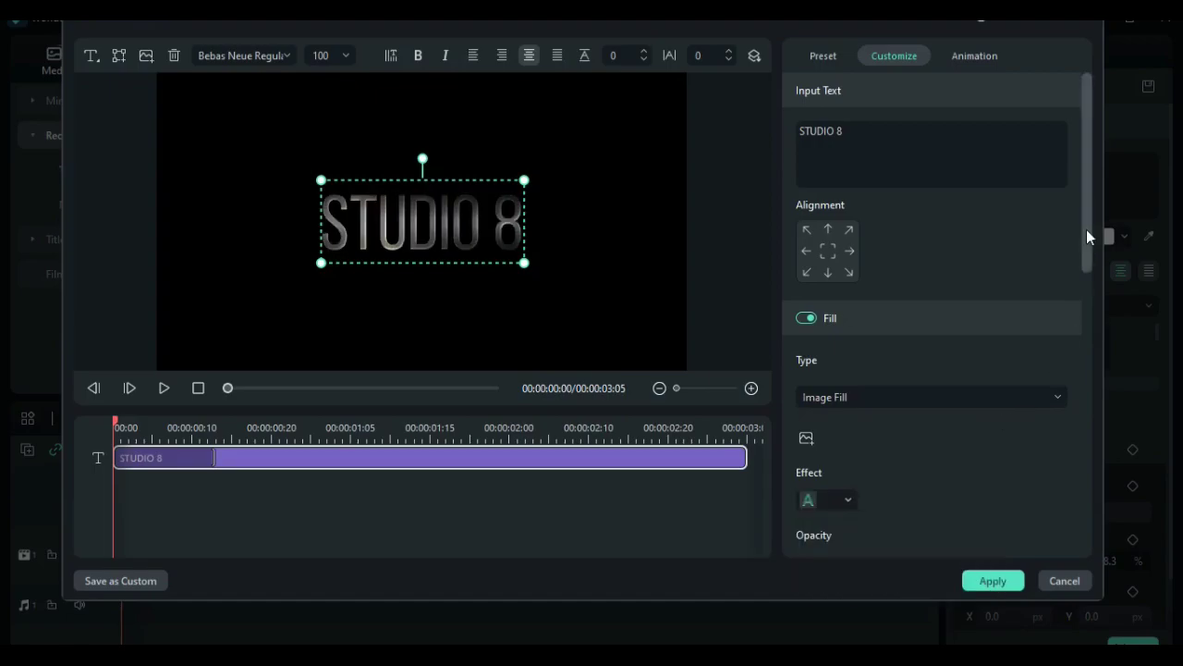
Lower the Image Fill blur to 1.
{"action": "left_click_drag", "start_coordinate": [1086, 227], "coordinate": [1087, 341]}
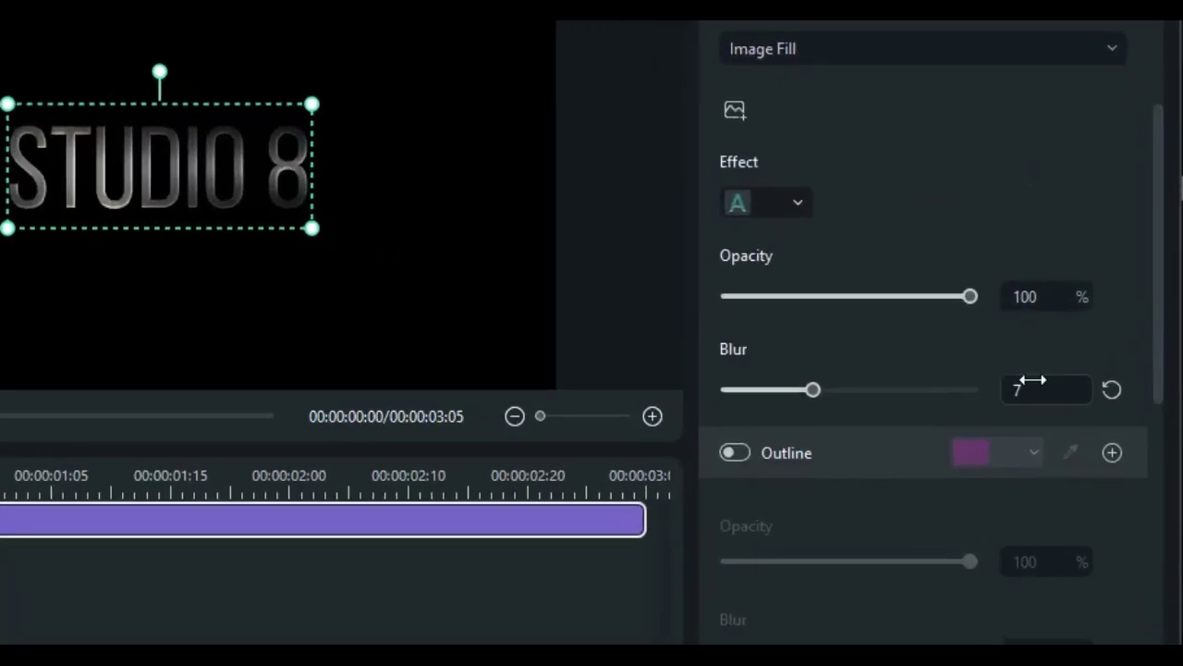
{"action": "double_click", "coordinate": [1006, 365]}
{"action": "type", "text": "10"}
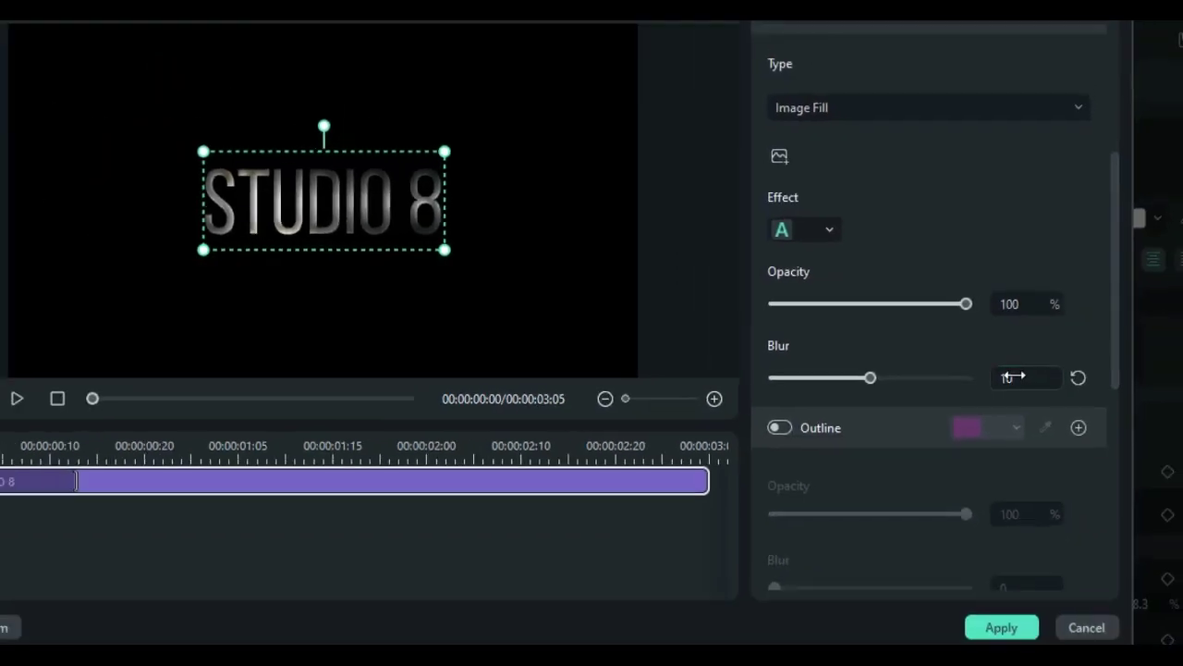
{"action": "scroll", "coordinate": [807, 264], "scroll_direction": "down", "scroll_amount": 5}
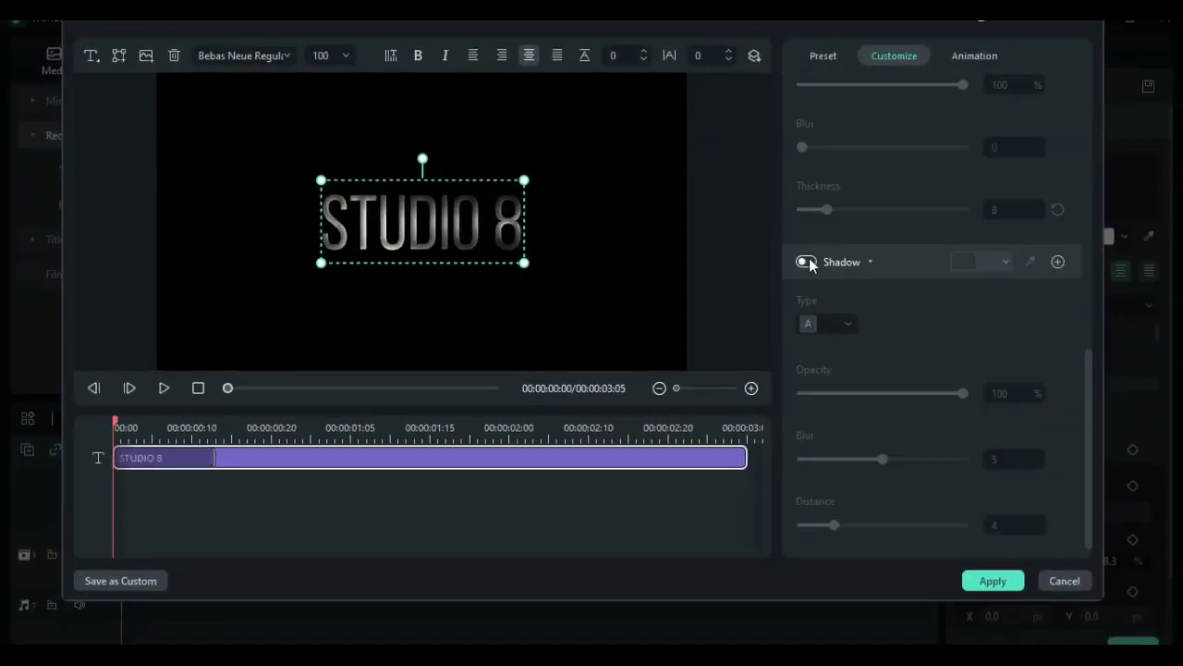
Enable a white title shadow with blur 2 and distance 1.
{"action": "left_click", "coordinate": [807, 261]}
{"action": "left_click", "coordinate": [956, 260]}
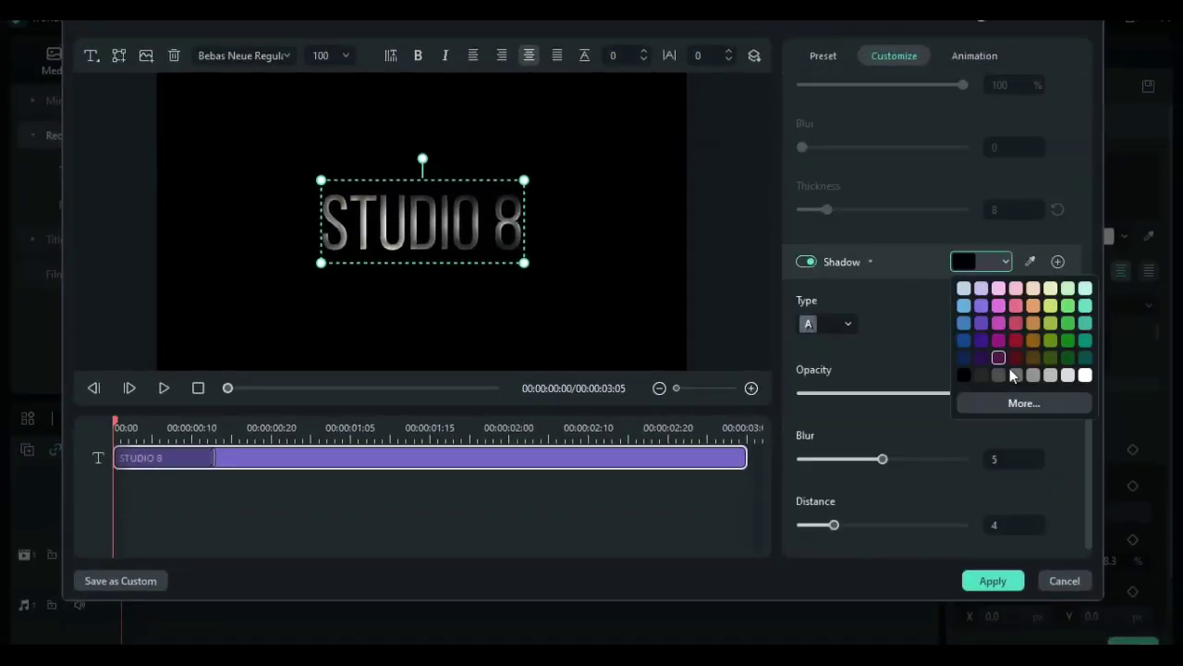
{"action": "left_click", "coordinate": [1023, 404]}
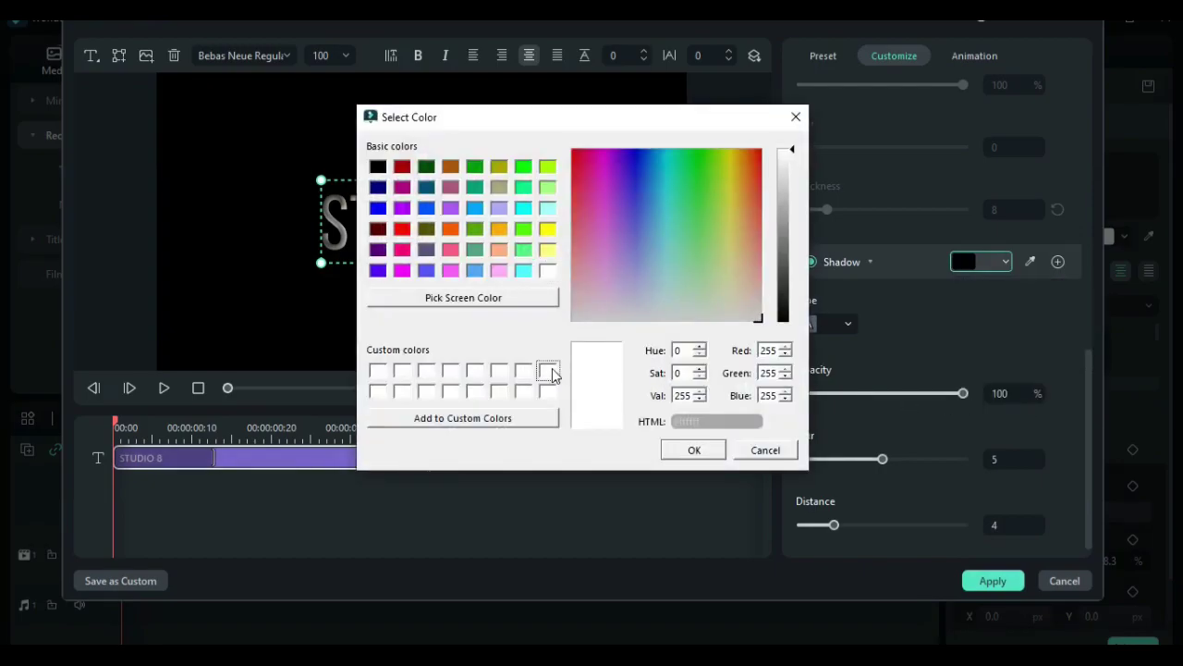
{"action": "left_click", "coordinate": [695, 450]}
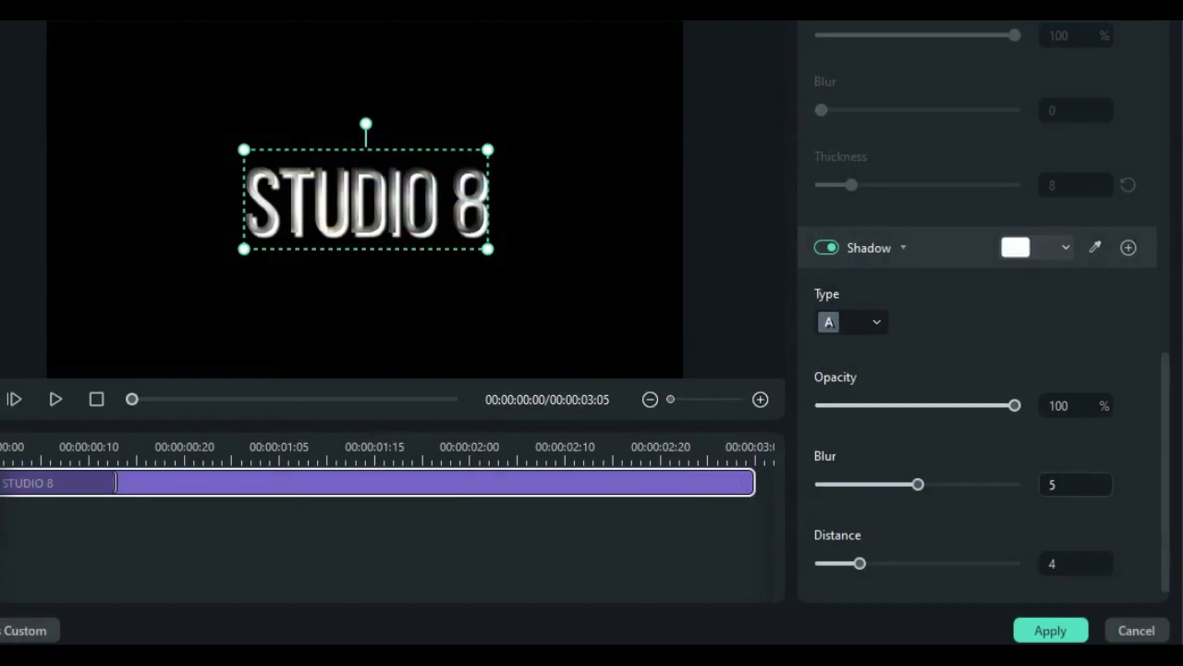
{"action": "double_click", "coordinate": [1079, 481]}
{"action": "double_click", "coordinate": [1056, 564]}
{"action": "type", "text": "1"}
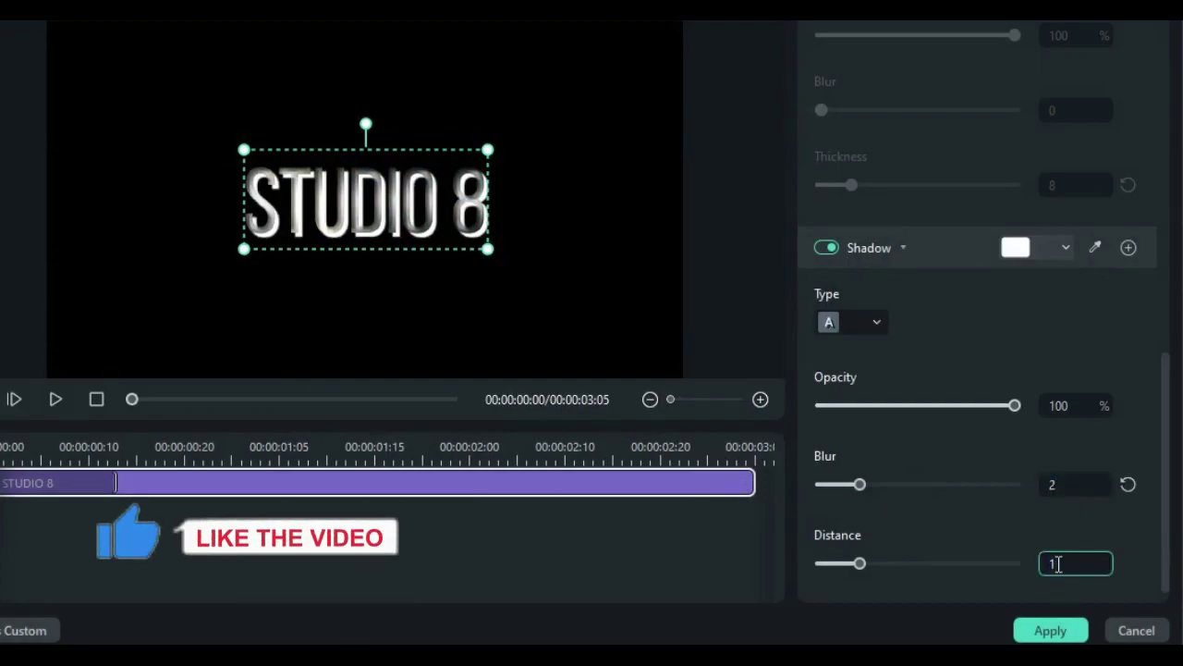
{"action": "key", "text": "Return"}
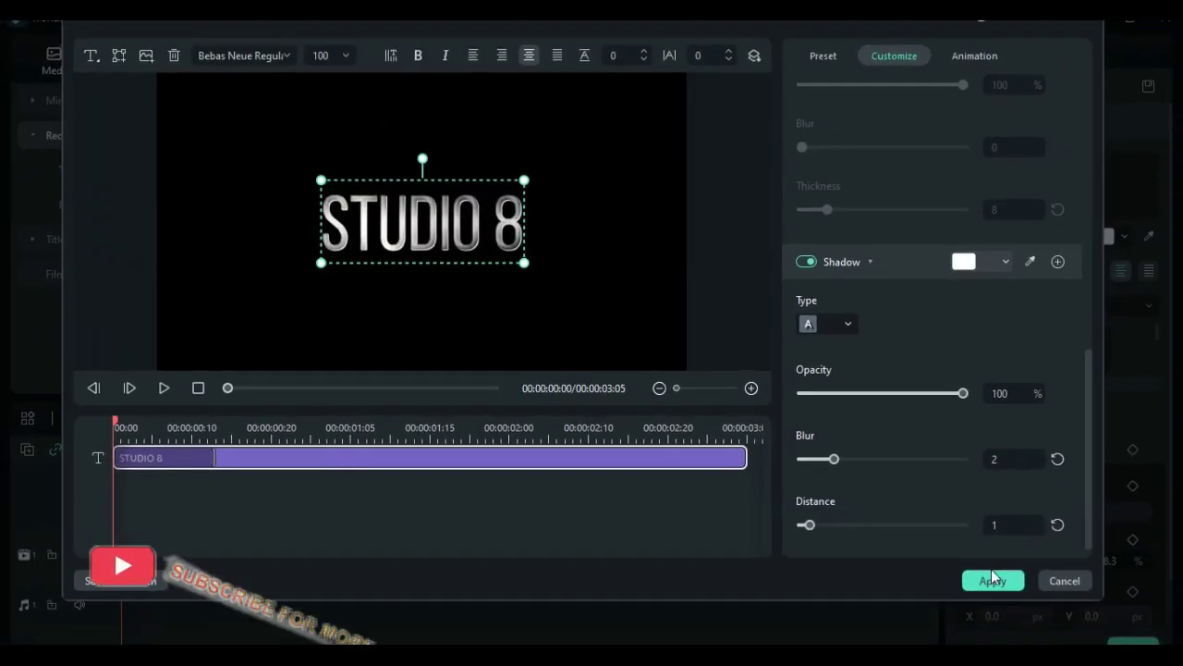
Apply the title styling and give STUDIO 8 the Fade2 animation preset.
{"action": "left_click", "coordinate": [992, 577]}
{"action": "left_click", "coordinate": [1046, 88]}
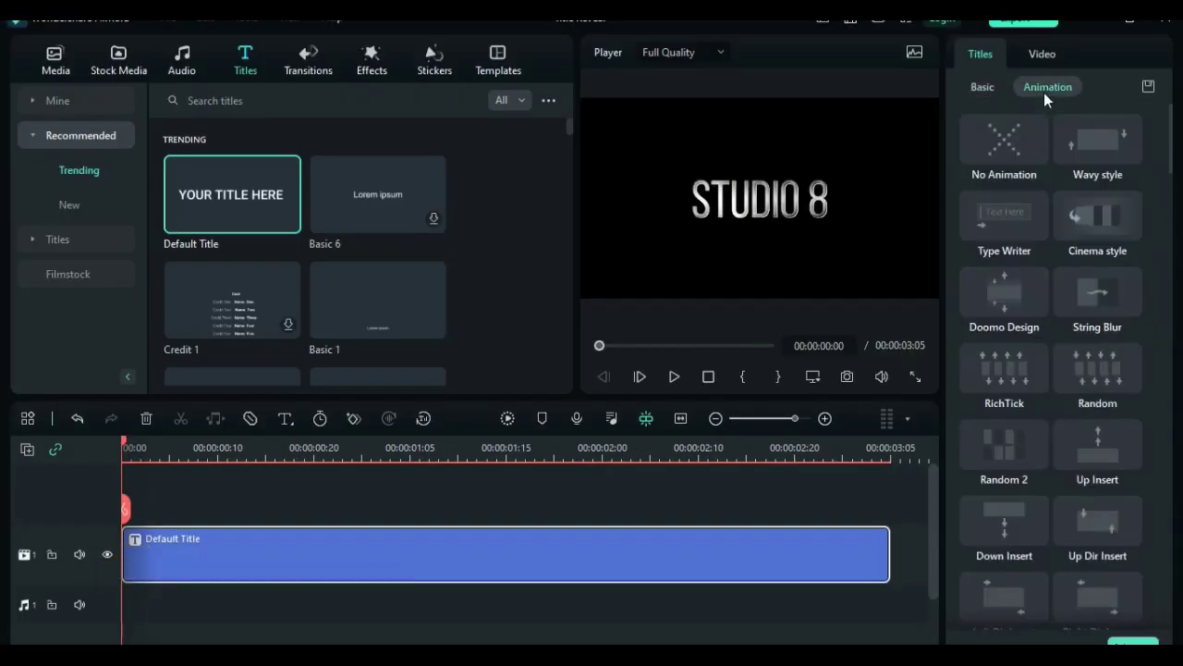
{"action": "scroll", "coordinate": [1076, 342], "scroll_direction": "down", "scroll_amount": 10}
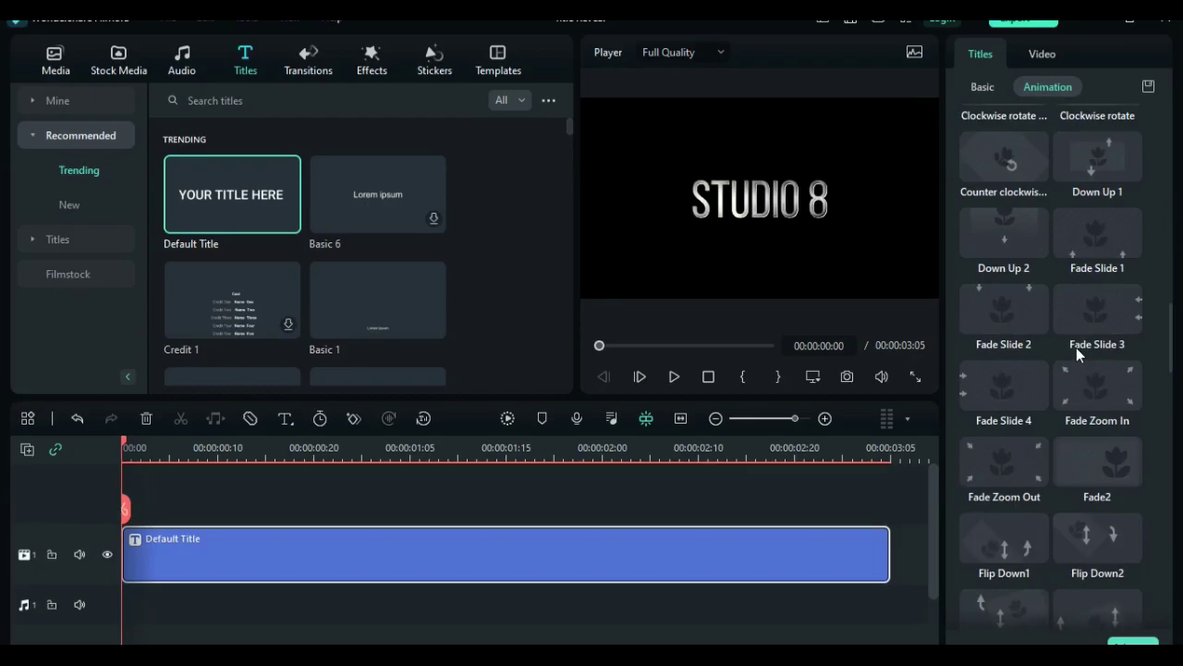
{"action": "left_click", "coordinate": [1079, 458]}
{"action": "scroll", "coordinate": [811, 463], "scroll_direction": "down", "scroll_amount": 2}
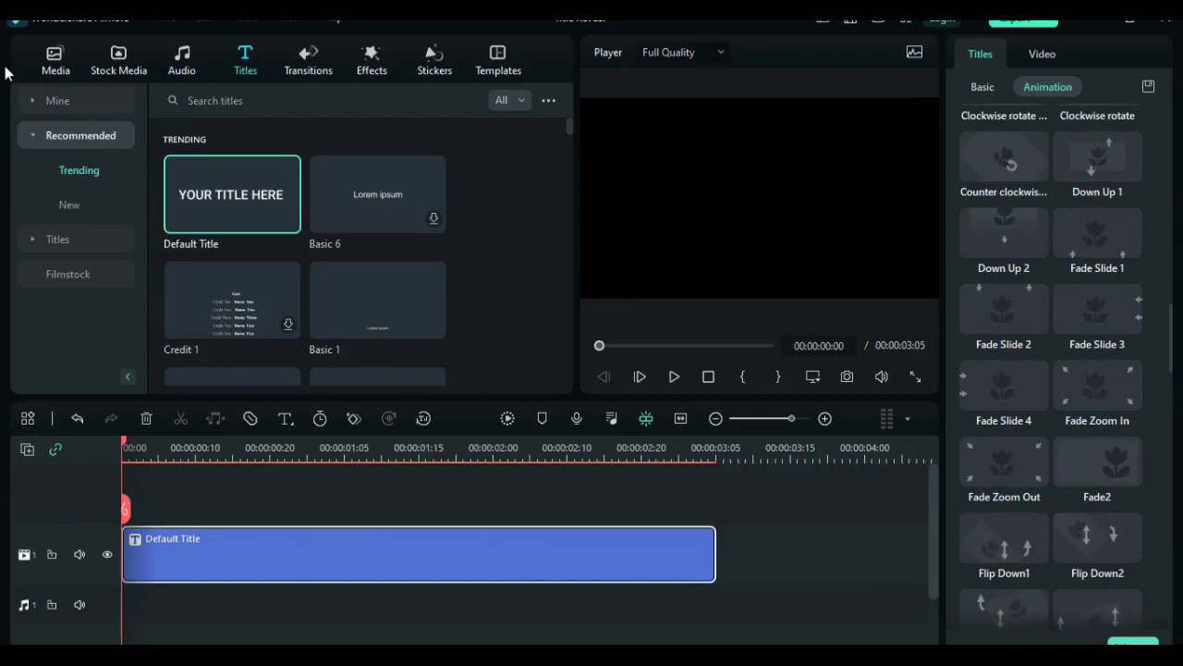
Place Reflek on a track above the title, trimmed to 00:00:03:05 at the timeline start.
{"action": "left_click", "coordinate": [52, 59]}
{"action": "scroll", "coordinate": [277, 277], "scroll_direction": "down", "scroll_amount": 2}
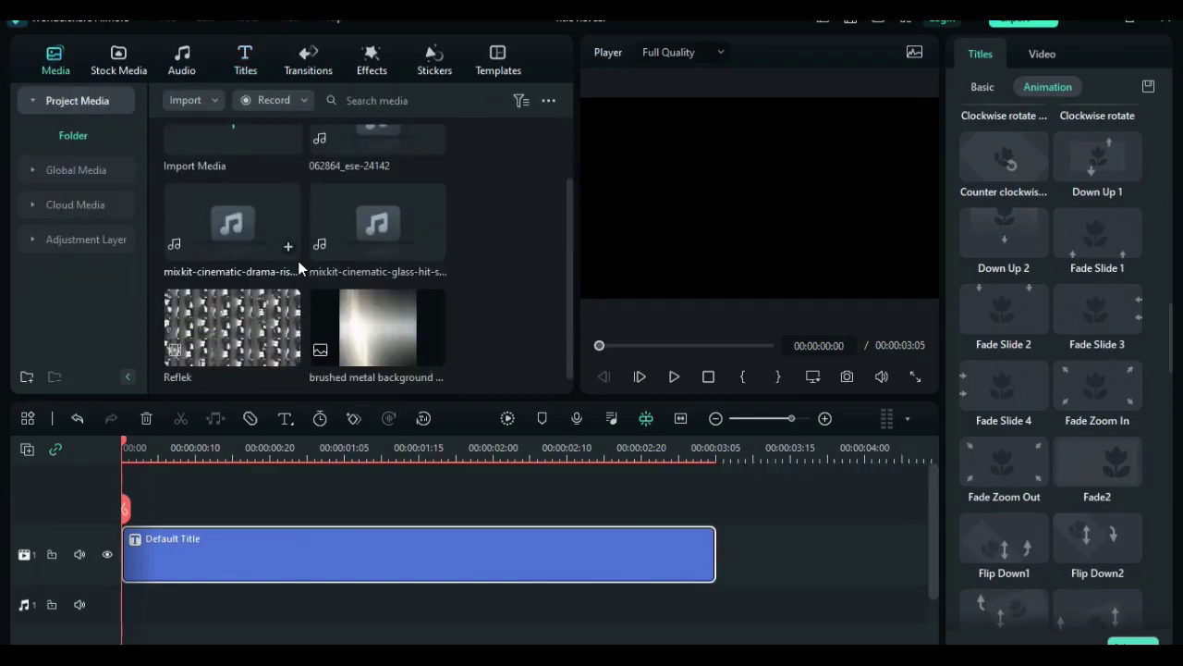
{"action": "left_click_drag", "start_coordinate": [240, 320], "coordinate": [130, 480]}
{"action": "scroll", "coordinate": [536, 462], "scroll_direction": "down", "scroll_amount": 2}
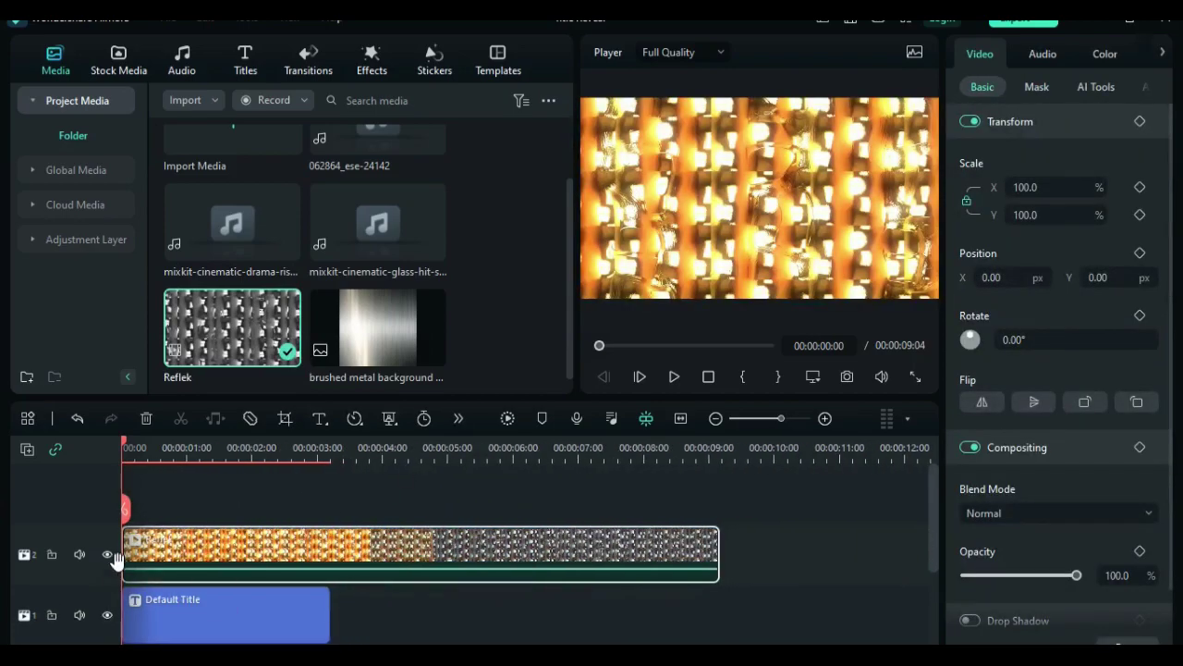
{"action": "left_click_drag", "start_coordinate": [126, 553], "coordinate": [410, 553]}
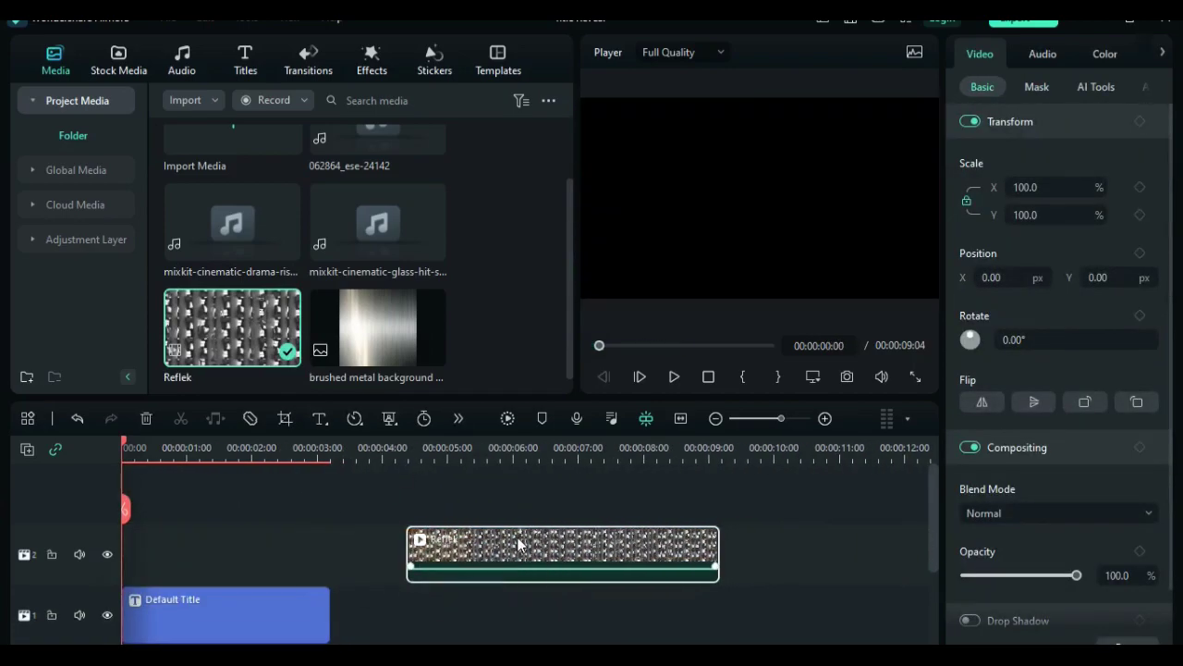
{"action": "left_click_drag", "start_coordinate": [520, 544], "coordinate": [223, 543]}
{"action": "left_click_drag", "start_coordinate": [126, 553], "coordinate": [185, 553]}
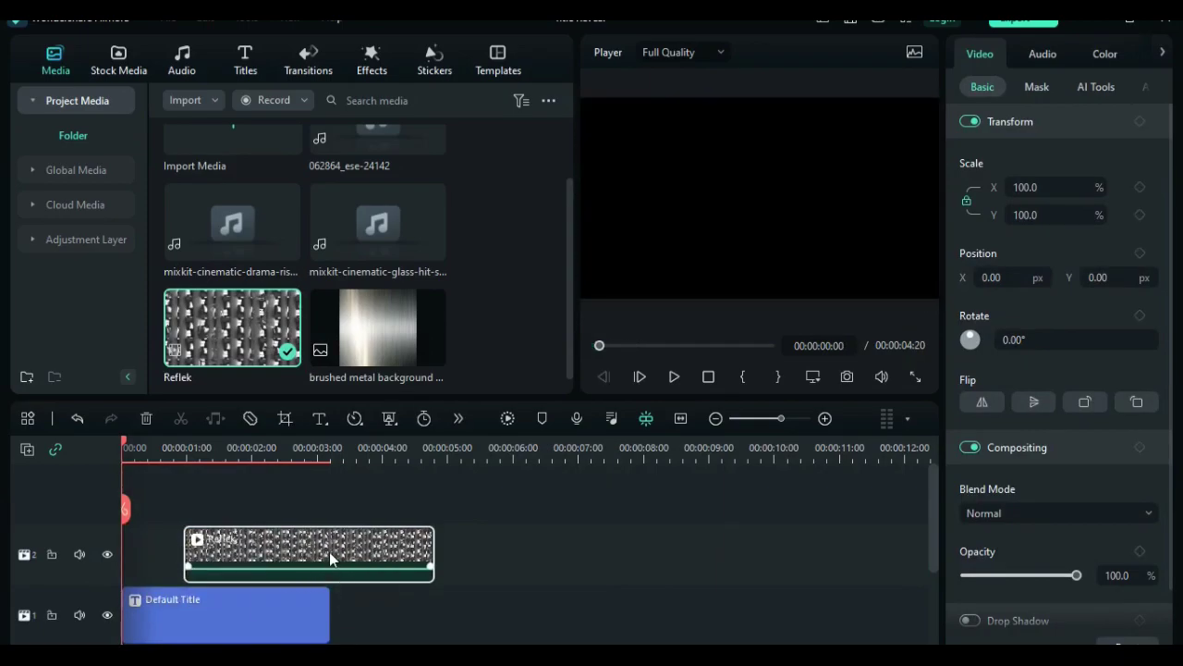
{"action": "left_click_drag", "start_coordinate": [274, 546], "coordinate": [212, 546]}
{"action": "left_click_drag", "start_coordinate": [369, 545], "coordinate": [329, 546]}
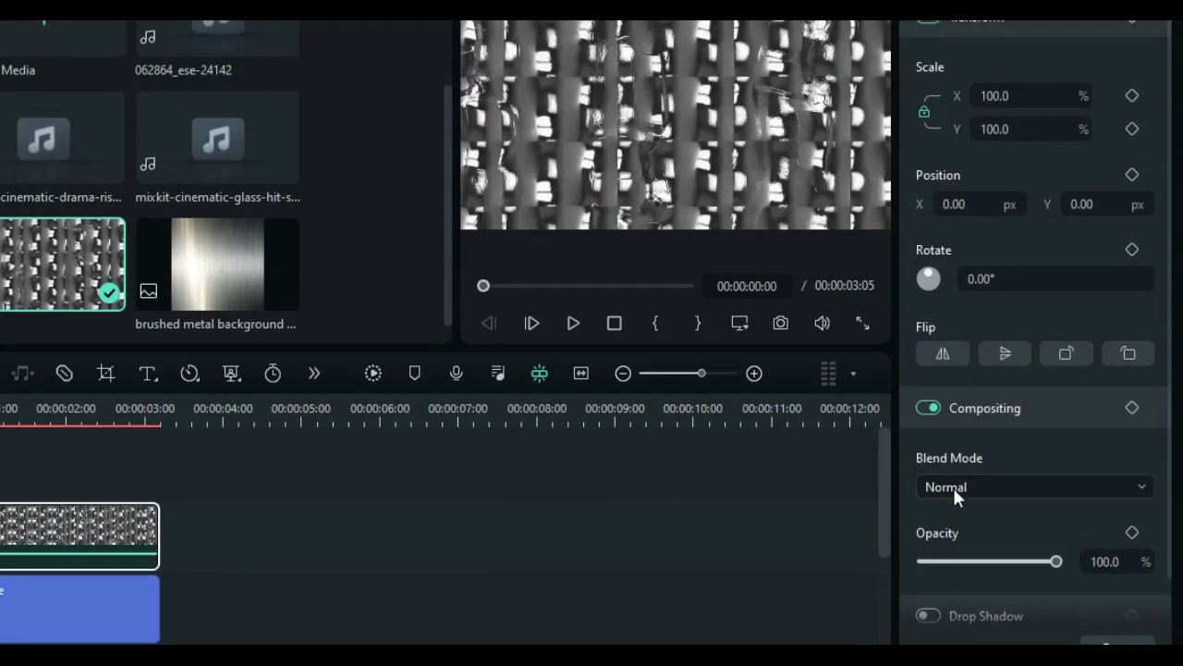
Set the Reflek overlay's blend mode to Soft Light and play back the result.
{"action": "left_click", "coordinate": [990, 513]}
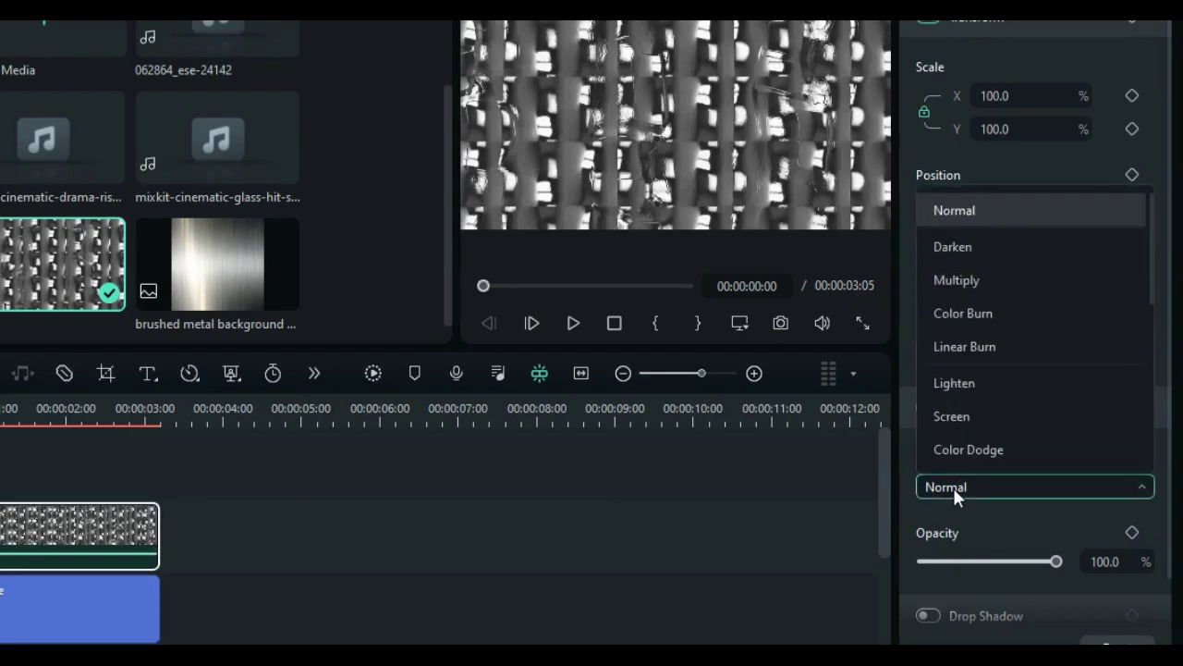
{"action": "scroll", "coordinate": [996, 411], "scroll_direction": "down", "scroll_amount": 2}
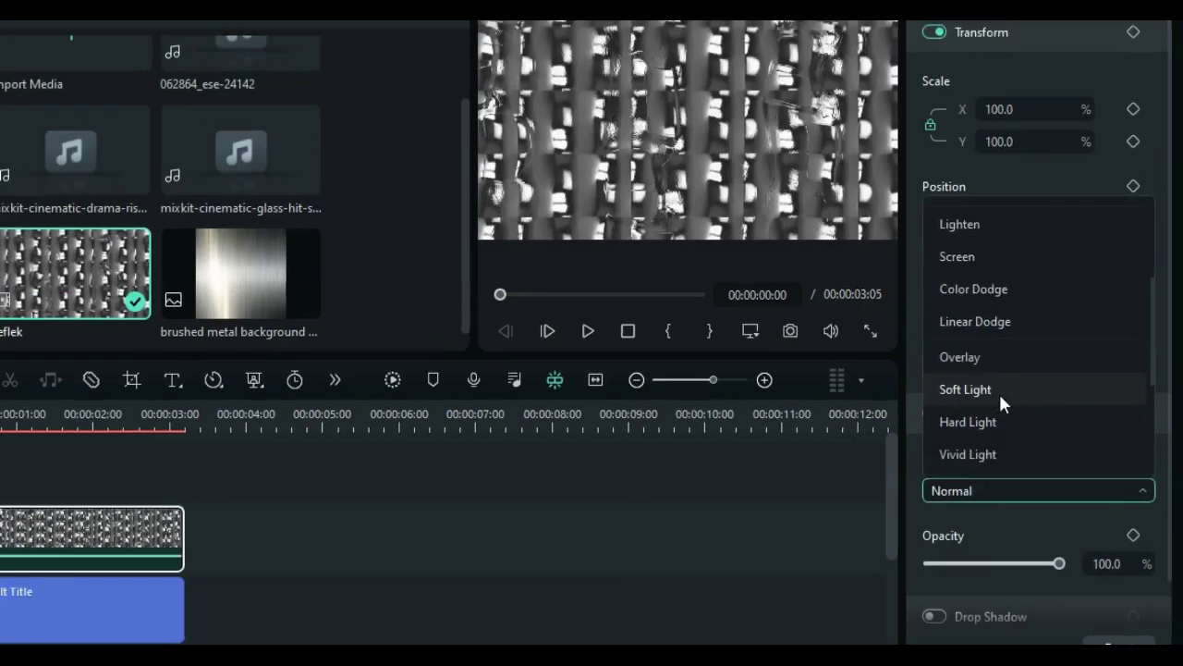
{"action": "left_click", "coordinate": [995, 385]}
{"action": "key", "text": "space"}
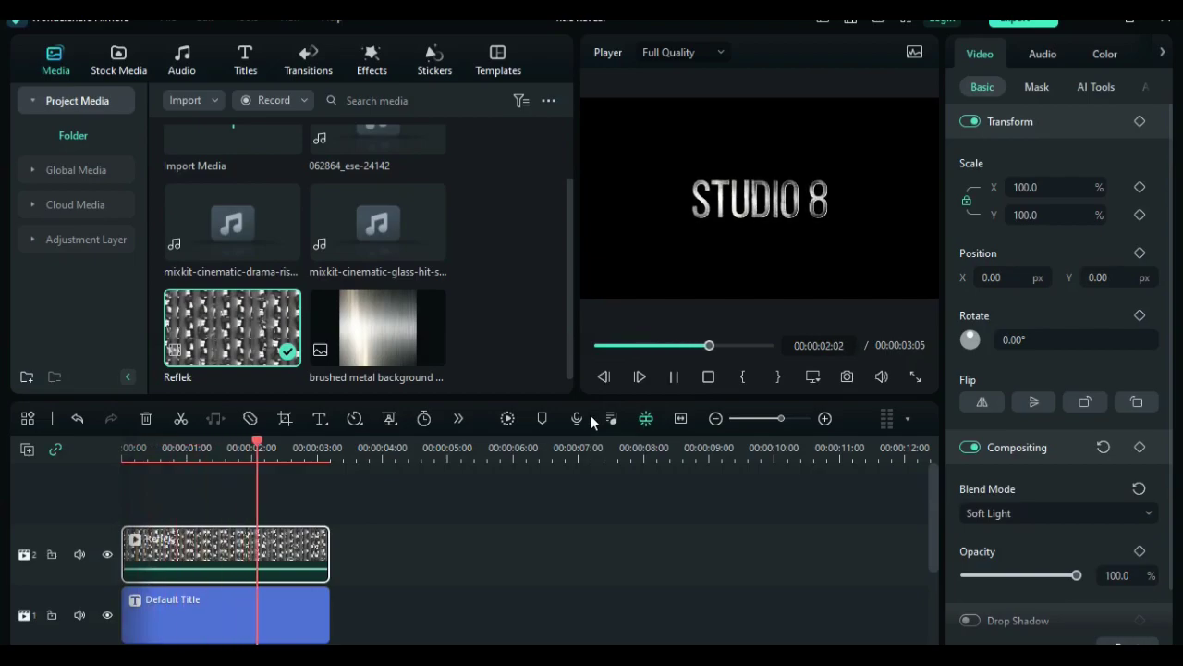
Add the Black solid from Stock Media > Mine > Downloads to a new top track, ending at 3:05.
{"action": "left_click", "coordinate": [125, 59]}
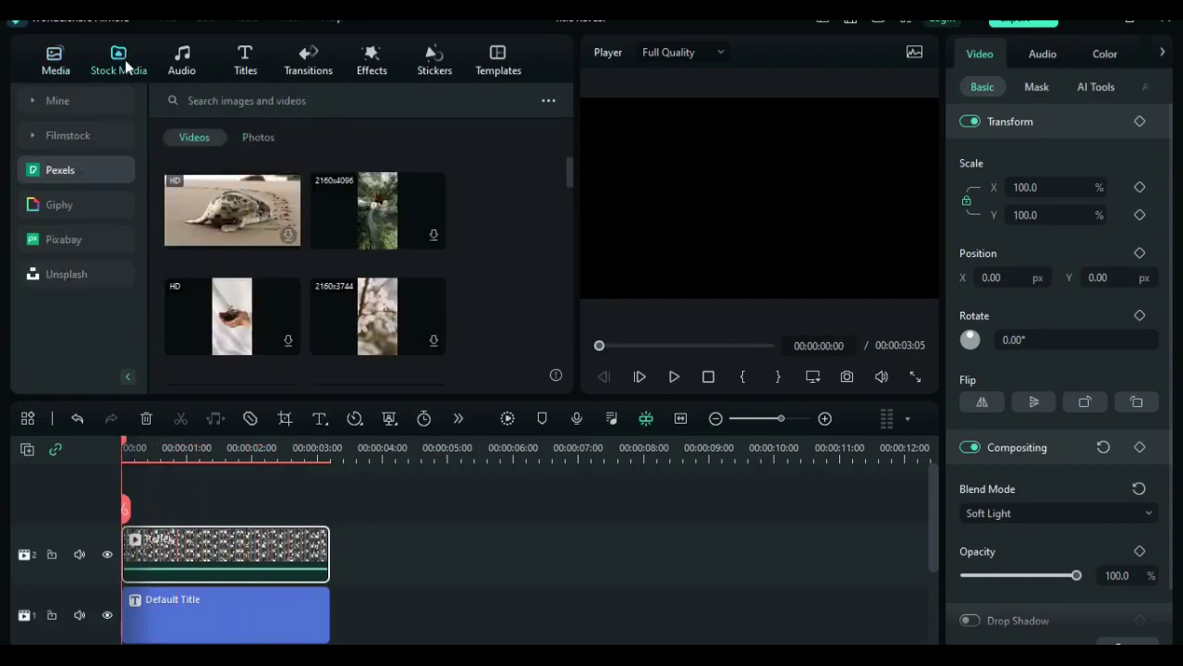
{"action": "left_click", "coordinate": [47, 102]}
{"action": "left_click", "coordinate": [82, 172]}
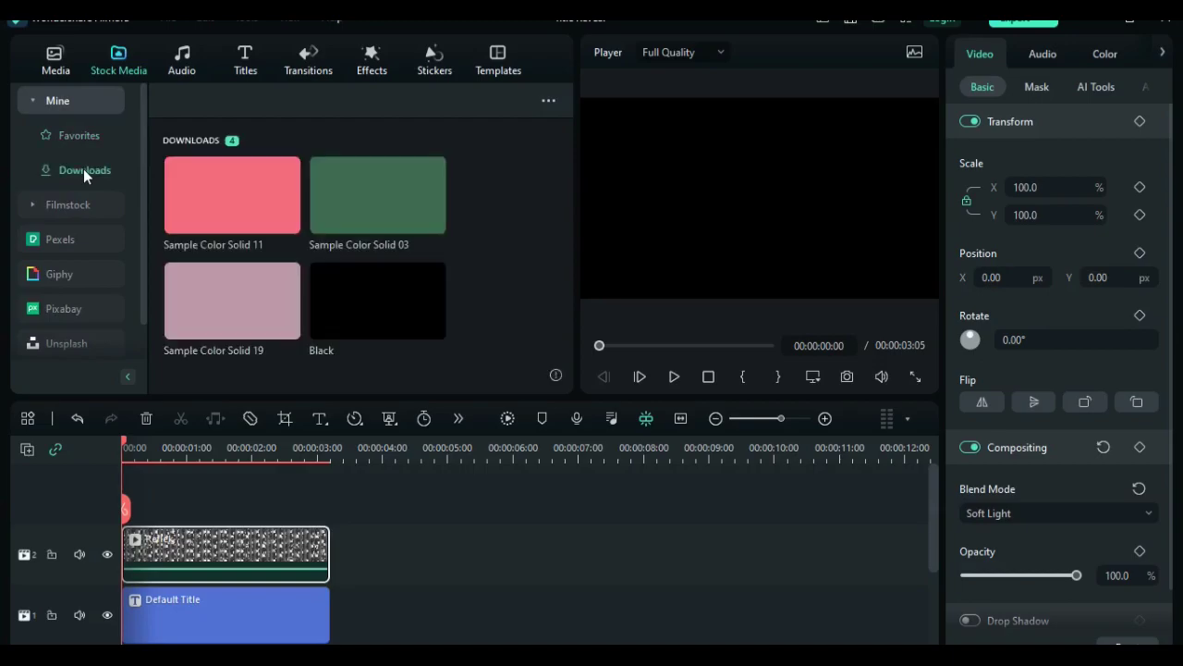
{"action": "left_click_drag", "start_coordinate": [362, 302], "coordinate": [103, 475]}
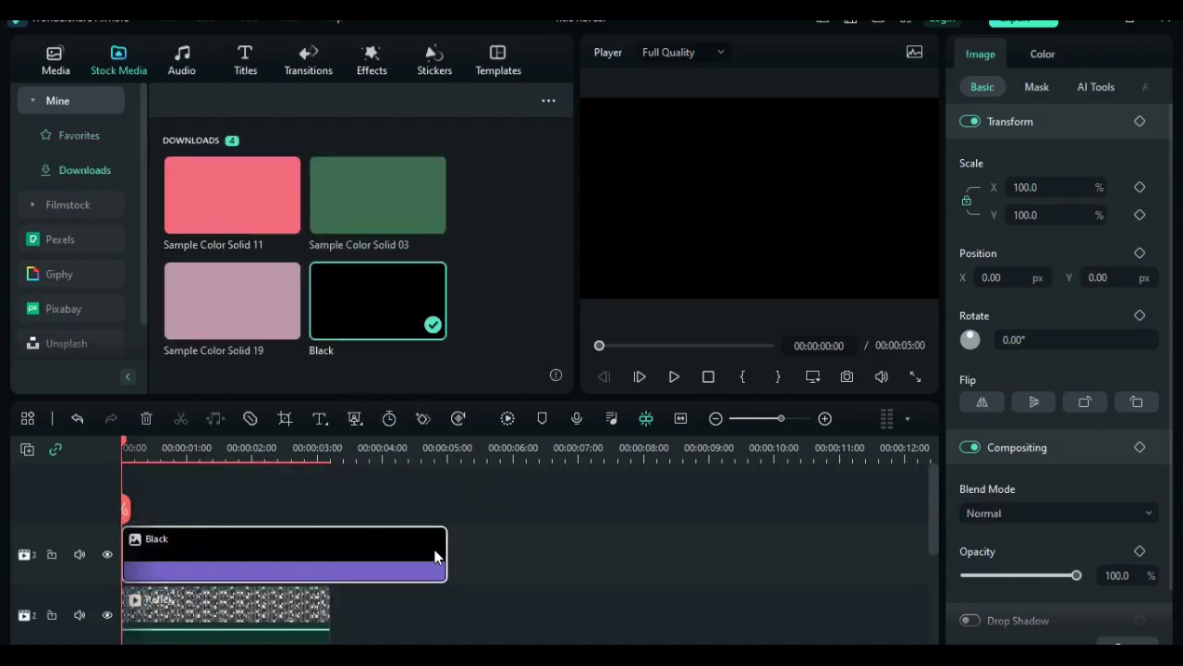
{"action": "left_click_drag", "start_coordinate": [444, 551], "coordinate": [330, 552]}
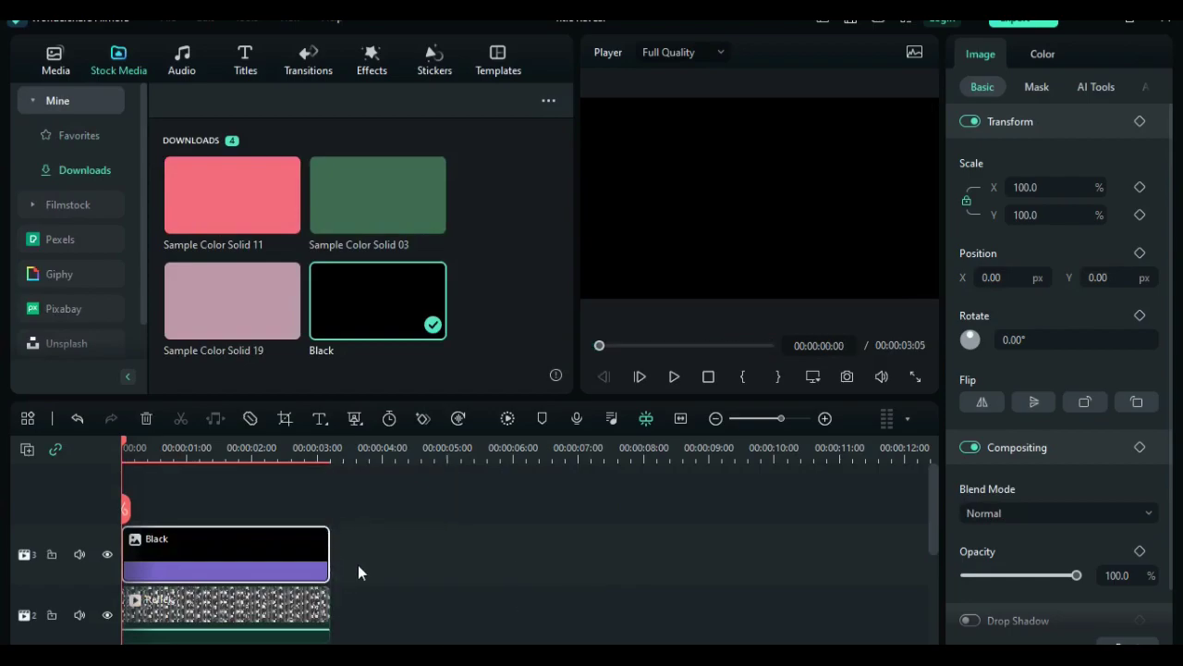
Split the Black clip at 00:00:01:00, delete the first part, and move it to start about 1 s in.
{"action": "left_click", "coordinate": [681, 418]}
{"action": "left_click", "coordinate": [410, 452]}
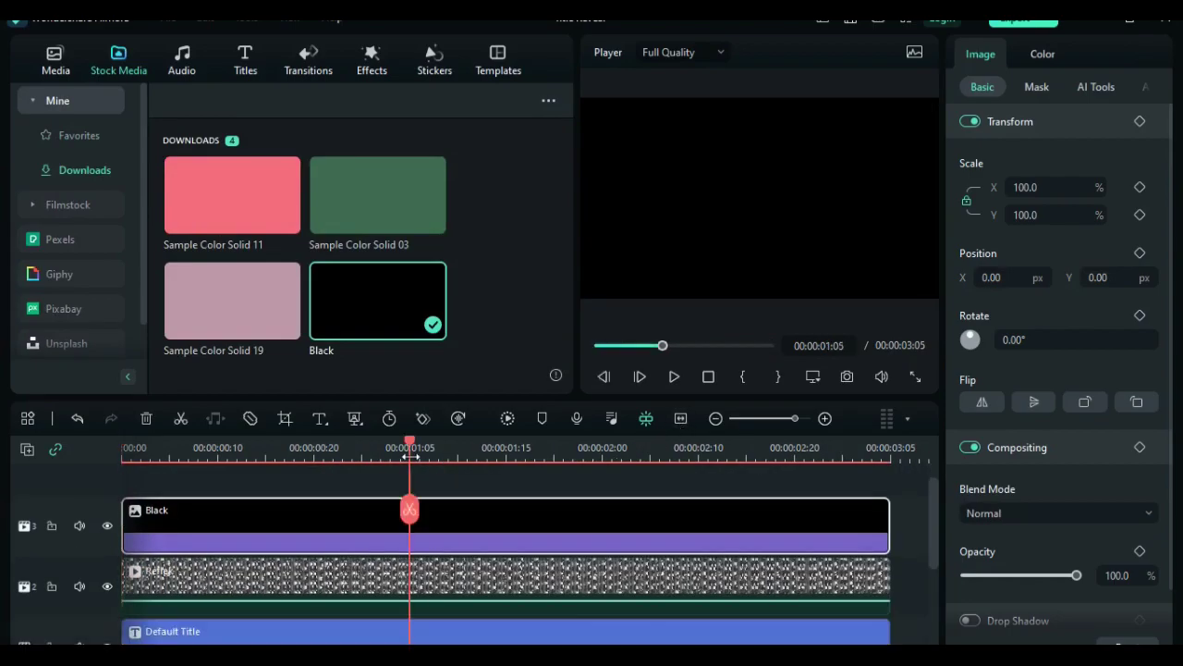
{"action": "left_click_drag", "start_coordinate": [409, 451], "coordinate": [367, 453]}
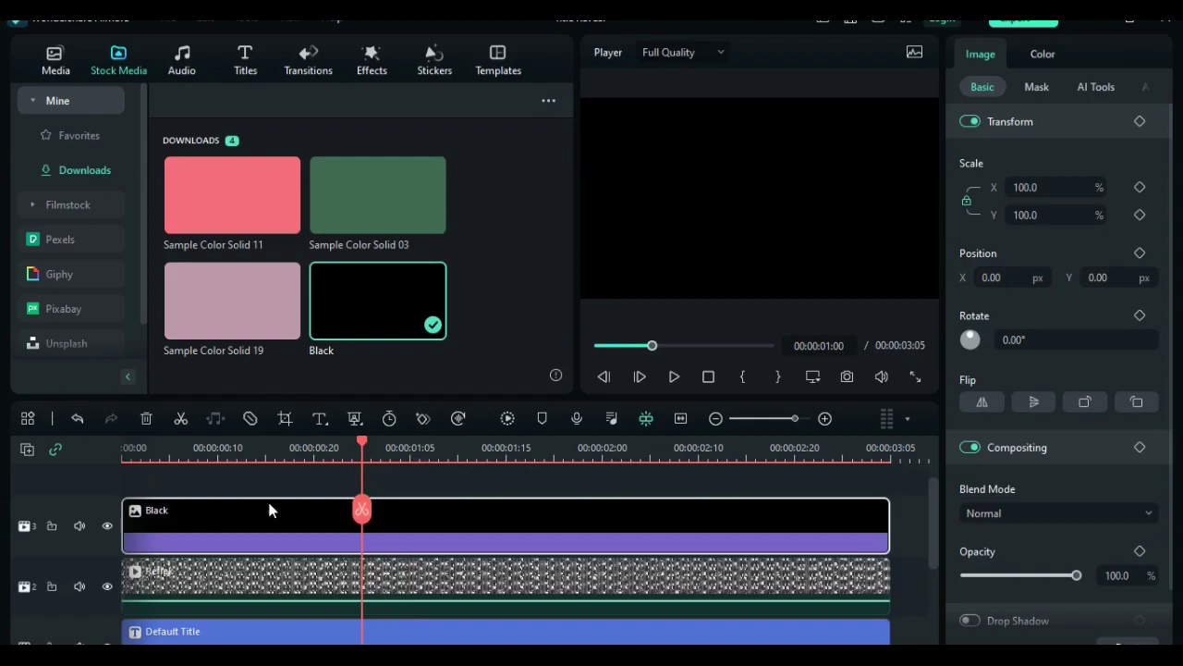
{"action": "left_click", "coordinate": [362, 509]}
{"action": "left_click", "coordinate": [305, 523]}
{"action": "key", "text": "Delete"}
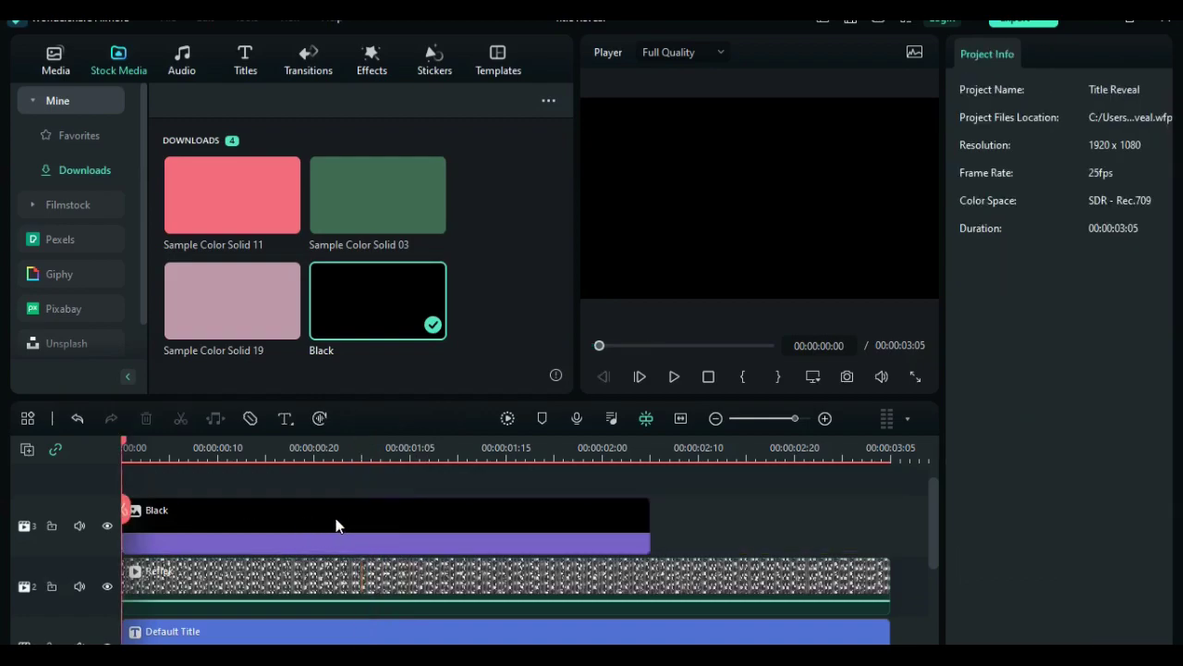
{"action": "left_click_drag", "start_coordinate": [336, 525], "coordinate": [576, 527]}
{"action": "left_click_drag", "start_coordinate": [125, 509], "coordinate": [442, 510]}
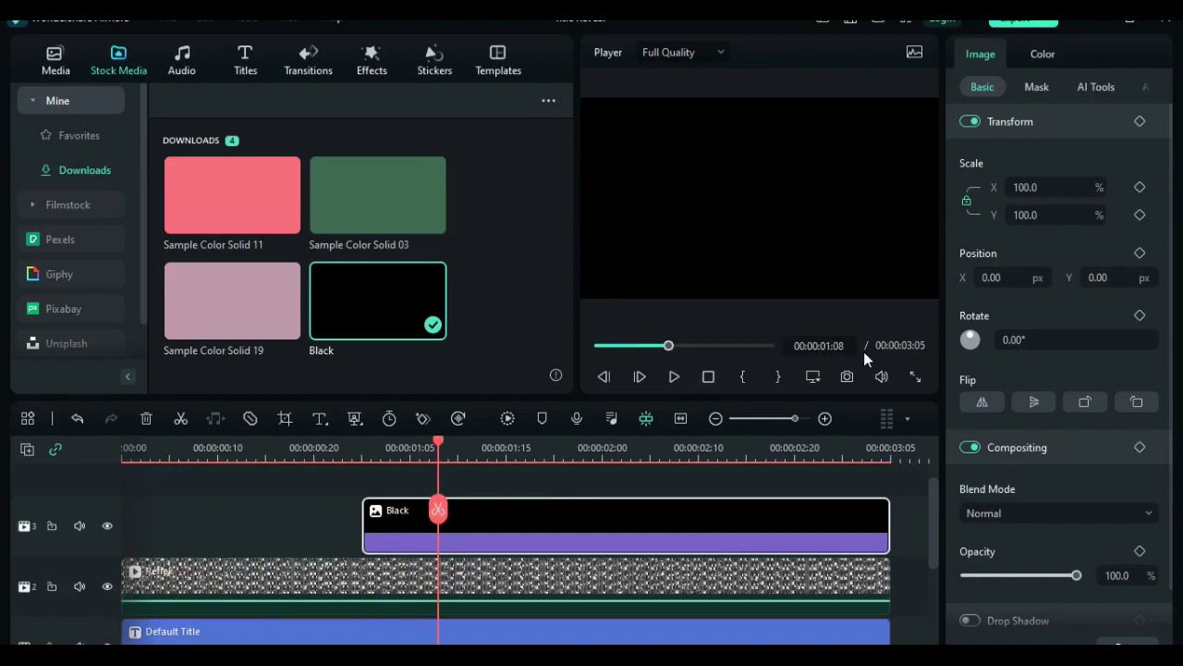
Apply a Linear mask to the Black clip, rotated -134°.
{"action": "left_click", "coordinate": [1033, 84]}
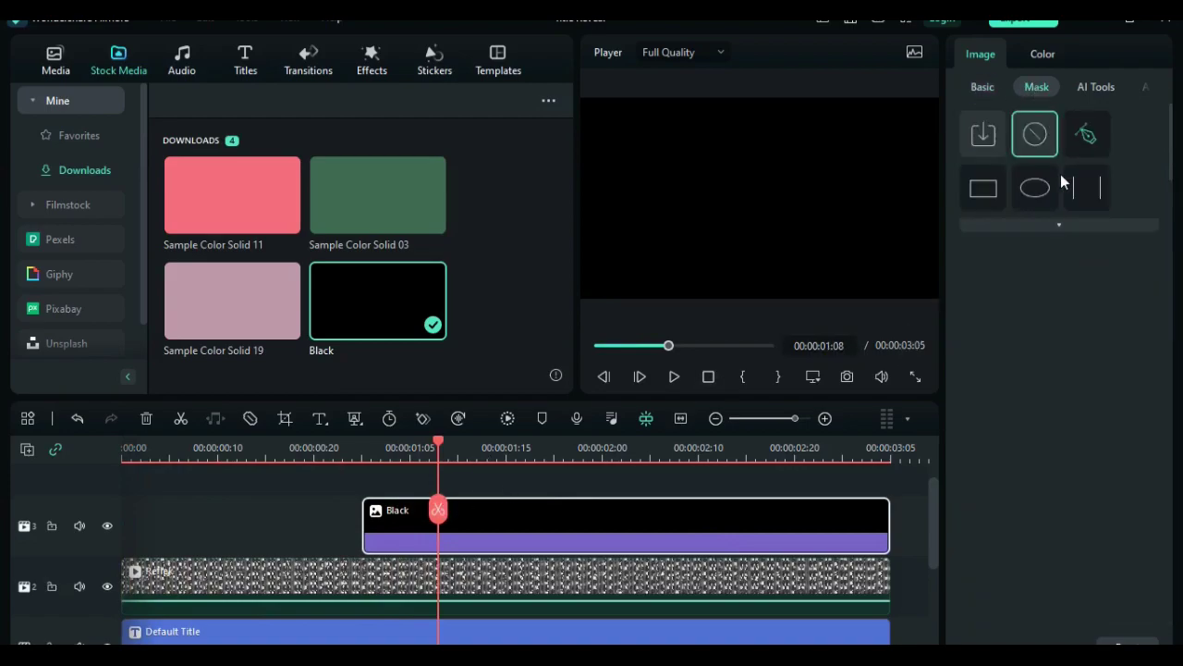
{"action": "left_click", "coordinate": [1058, 225]}
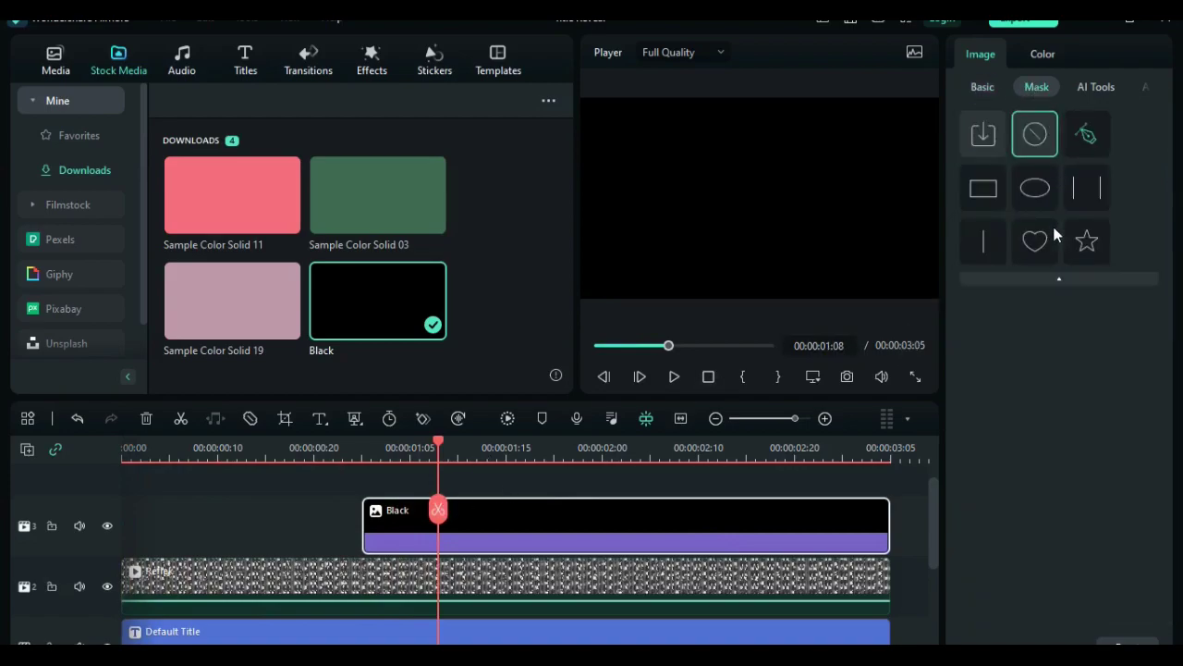
{"action": "left_click", "coordinate": [978, 254]}
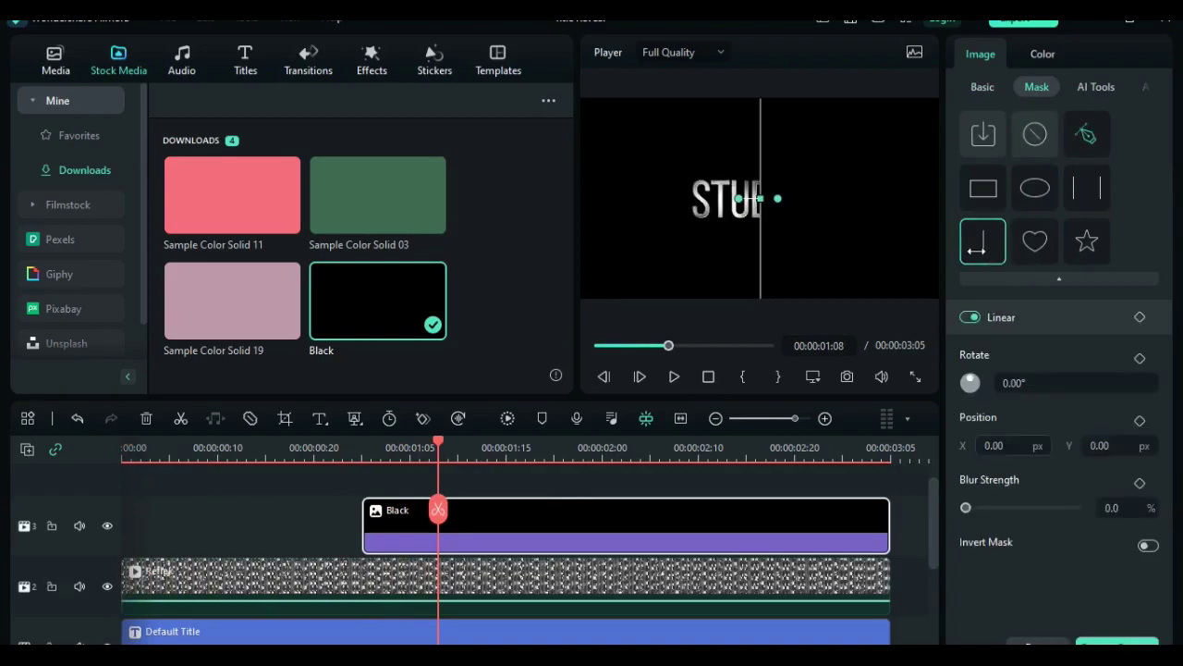
{"action": "left_click", "coordinate": [1016, 383]}
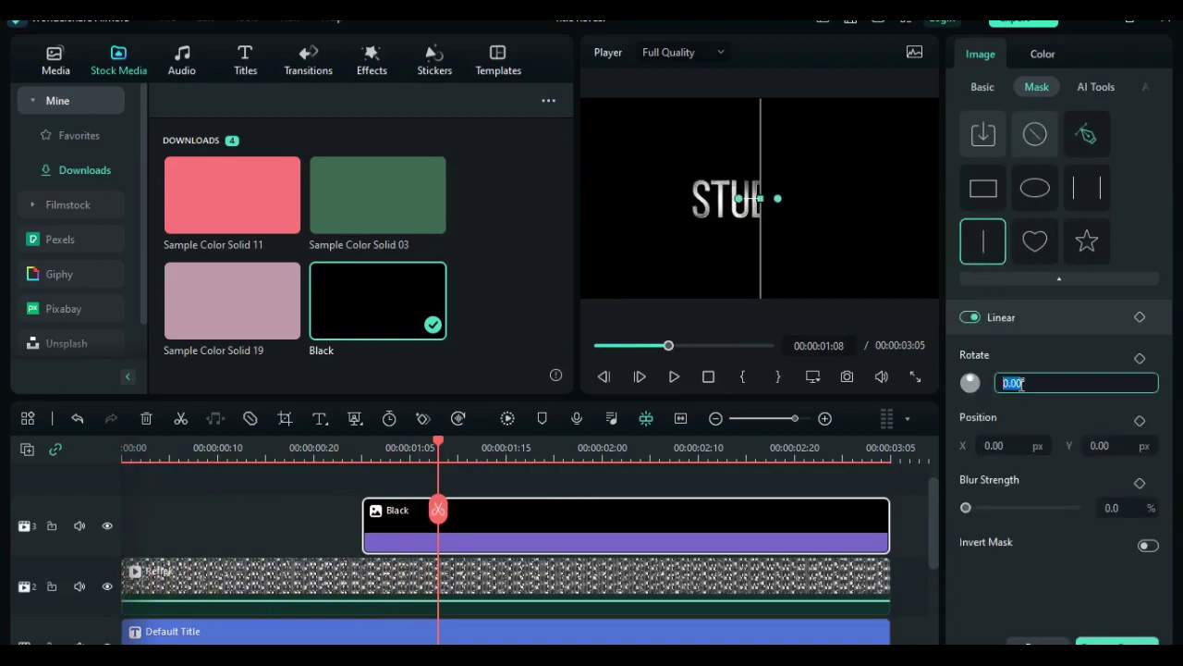
{"action": "type", "text": "-134"}
{"action": "key", "text": "Return"}
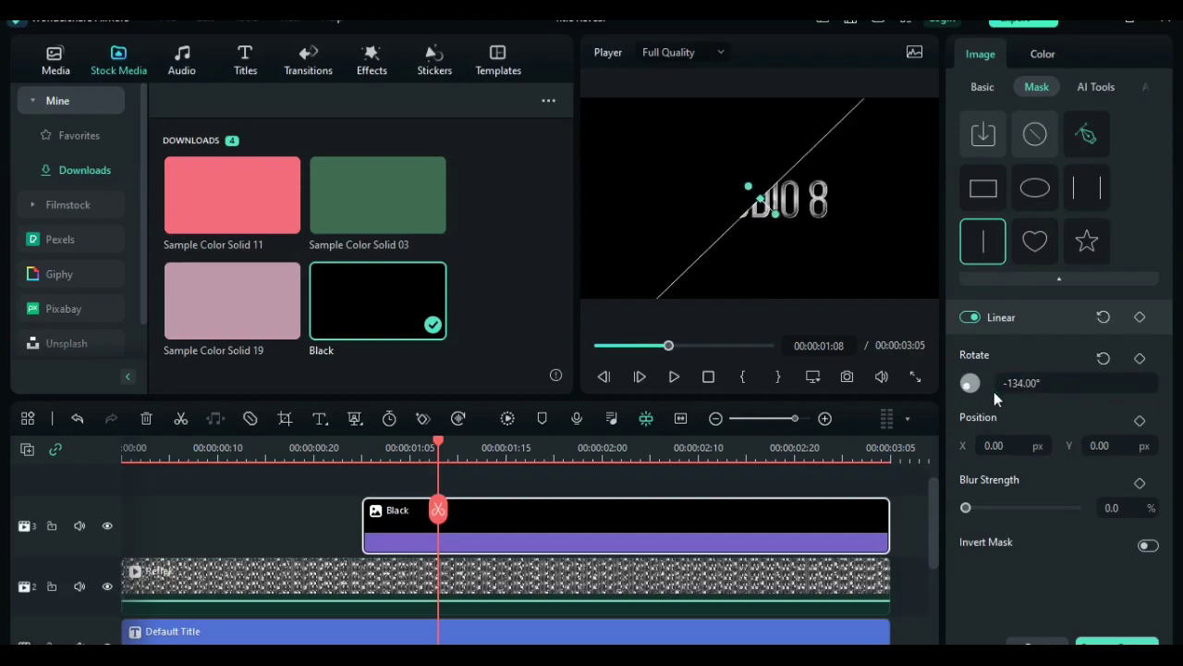
Set the mask's X position to -486 and blur to 60%, then keyframe position at the clip start.
{"action": "left_click", "coordinate": [1018, 448]}
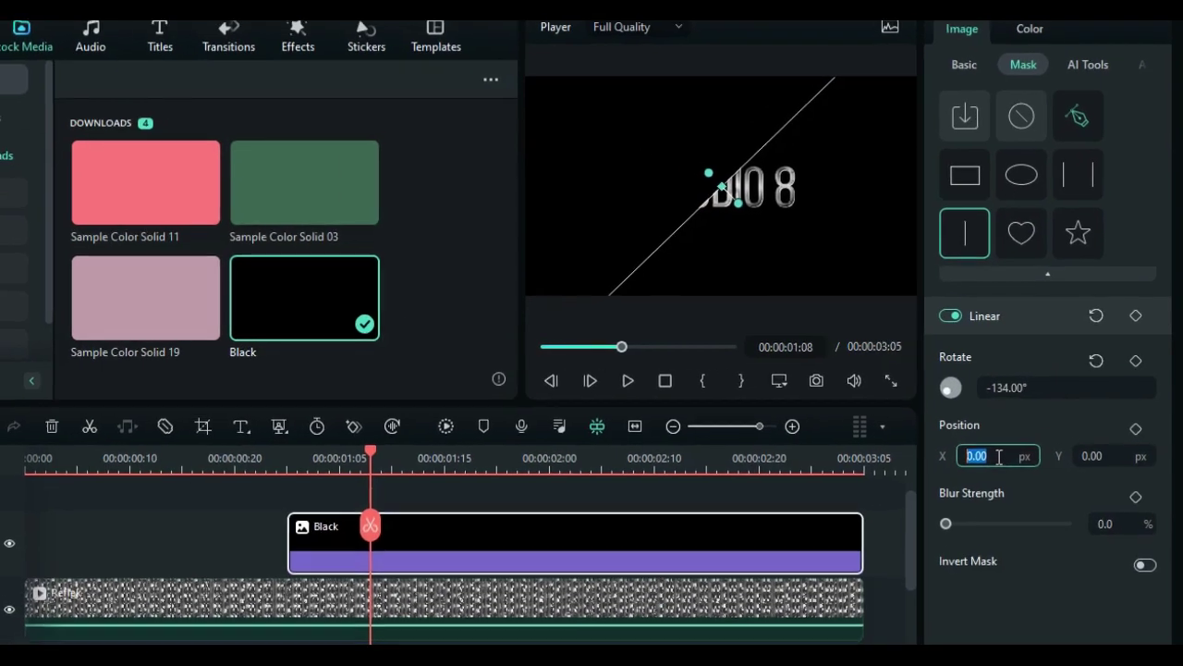
{"action": "key", "text": "BackSpace"}
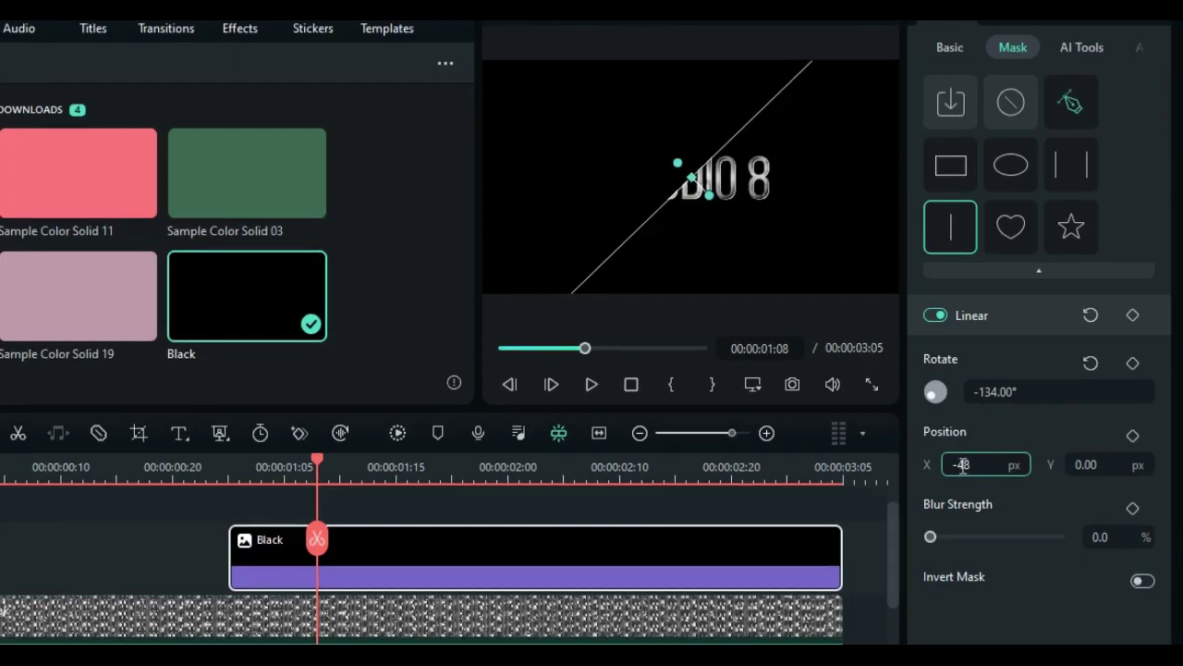
{"action": "type", "text": "-486"}
{"action": "key", "text": "Return"}
{"action": "left_click", "coordinate": [1103, 538]}
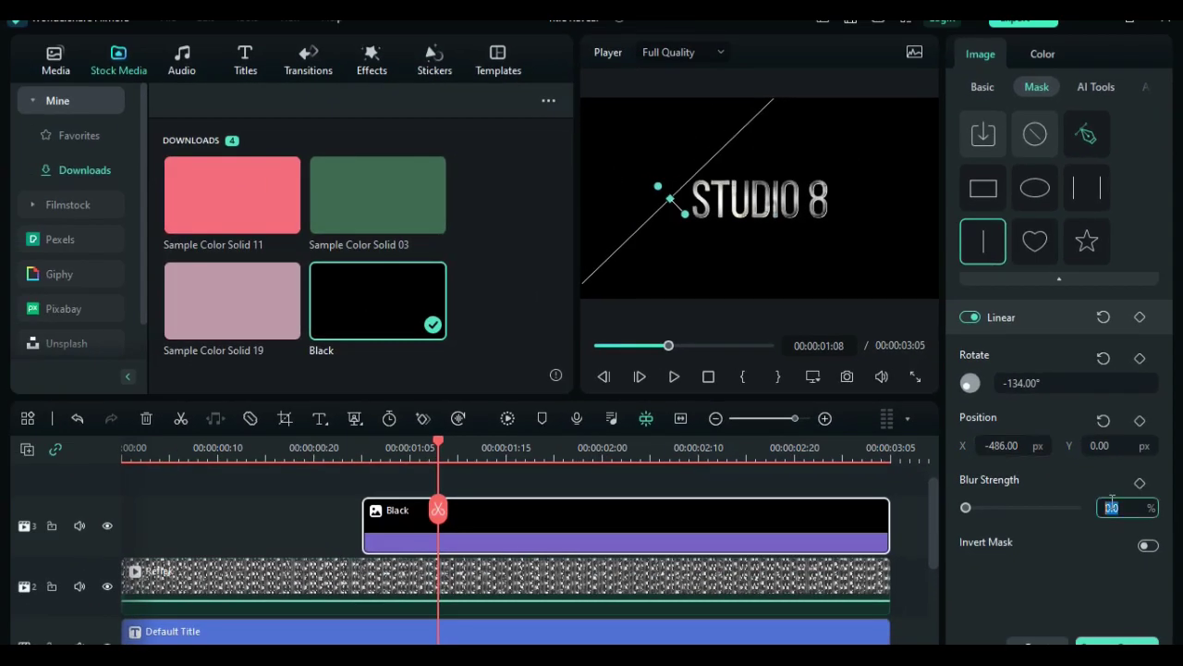
{"action": "key", "text": "BackSpace"}
{"action": "type", "text": "60"}
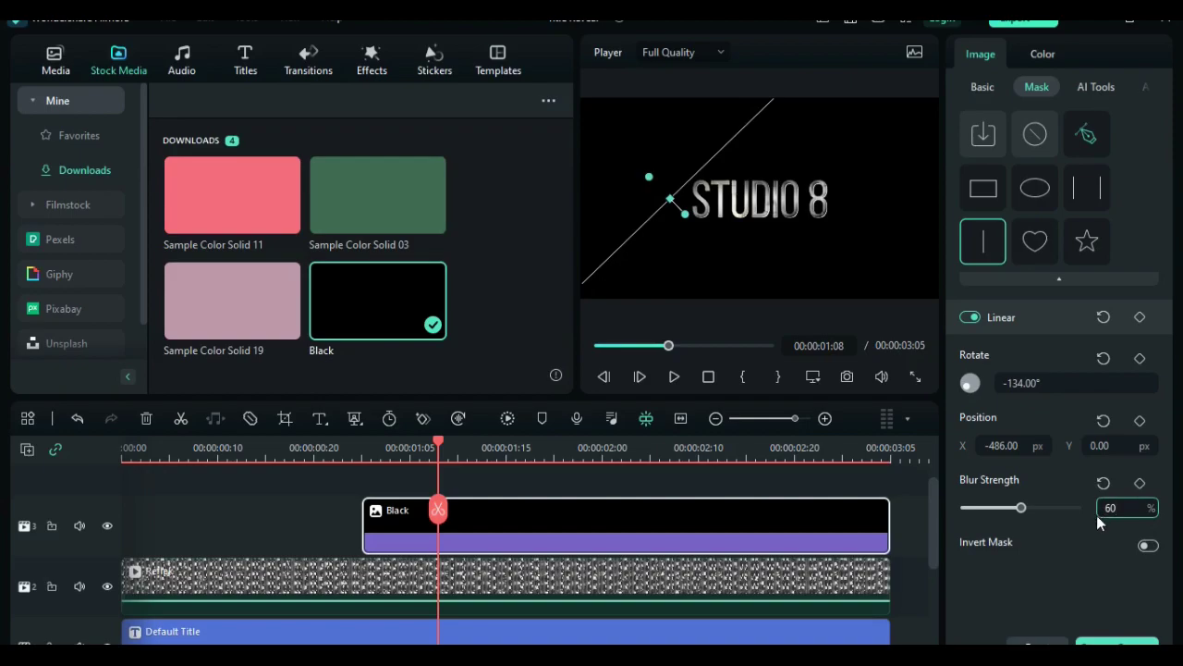
{"action": "key", "text": "Return"}
{"action": "left_click_drag", "start_coordinate": [438, 444], "coordinate": [887, 476]}
{"action": "left_click", "coordinate": [1140, 421]}
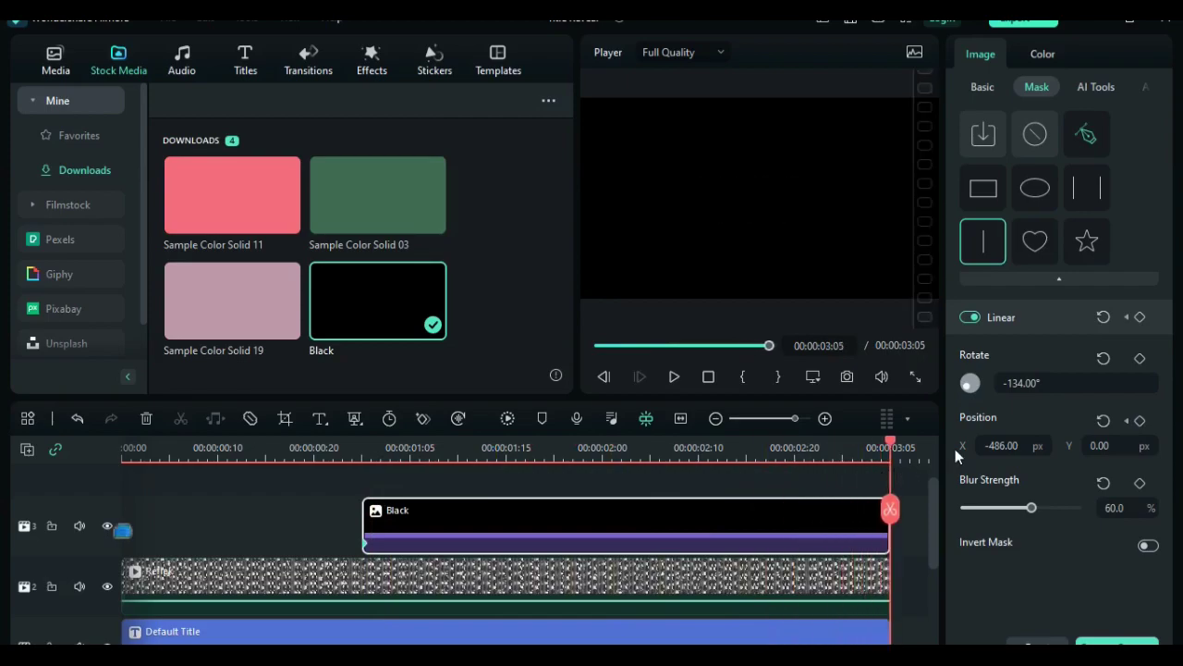
Add a mask position keyframe at the Black clip's end with X 703 and Y -275.
{"action": "left_click", "coordinate": [1140, 421]}
{"action": "left_click", "coordinate": [1006, 445]}
{"action": "type", "text": "703"}
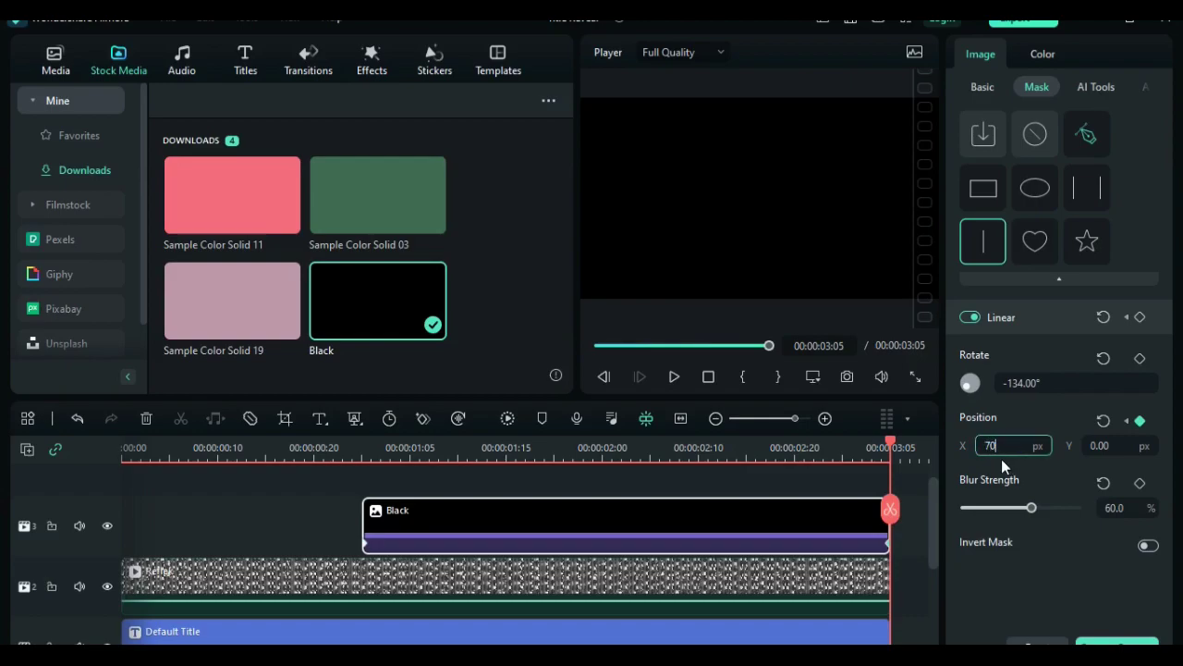
{"action": "left_click", "coordinate": [1100, 447]}
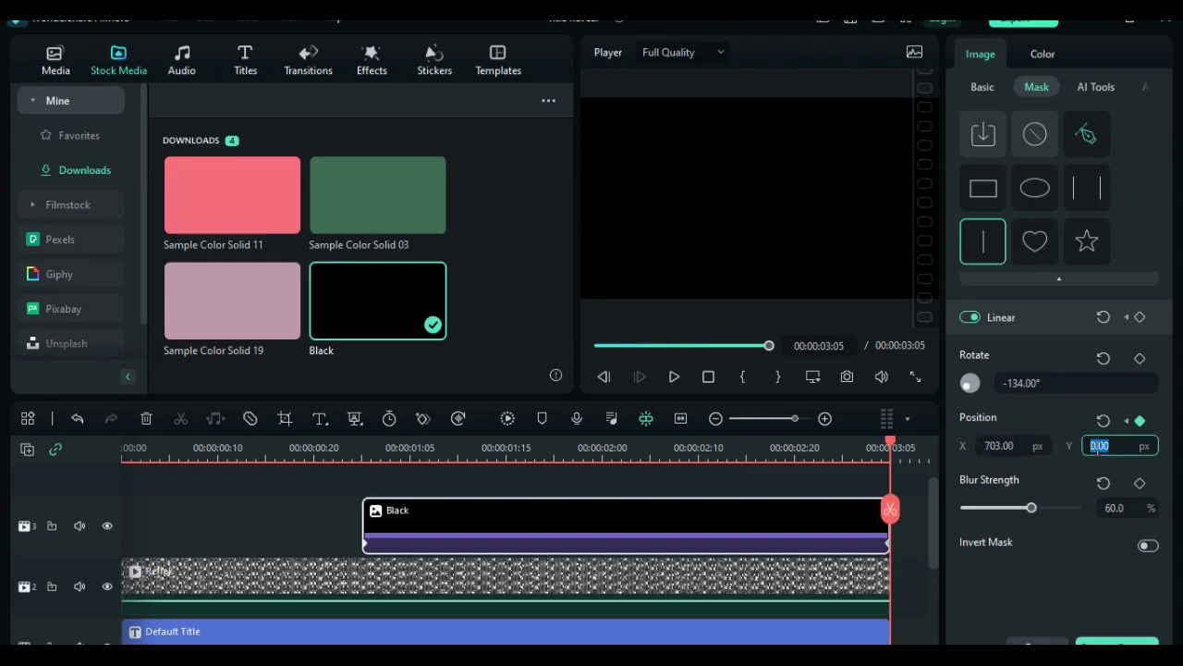
{"action": "type", "text": "275"}
{"action": "key", "text": "Return"}
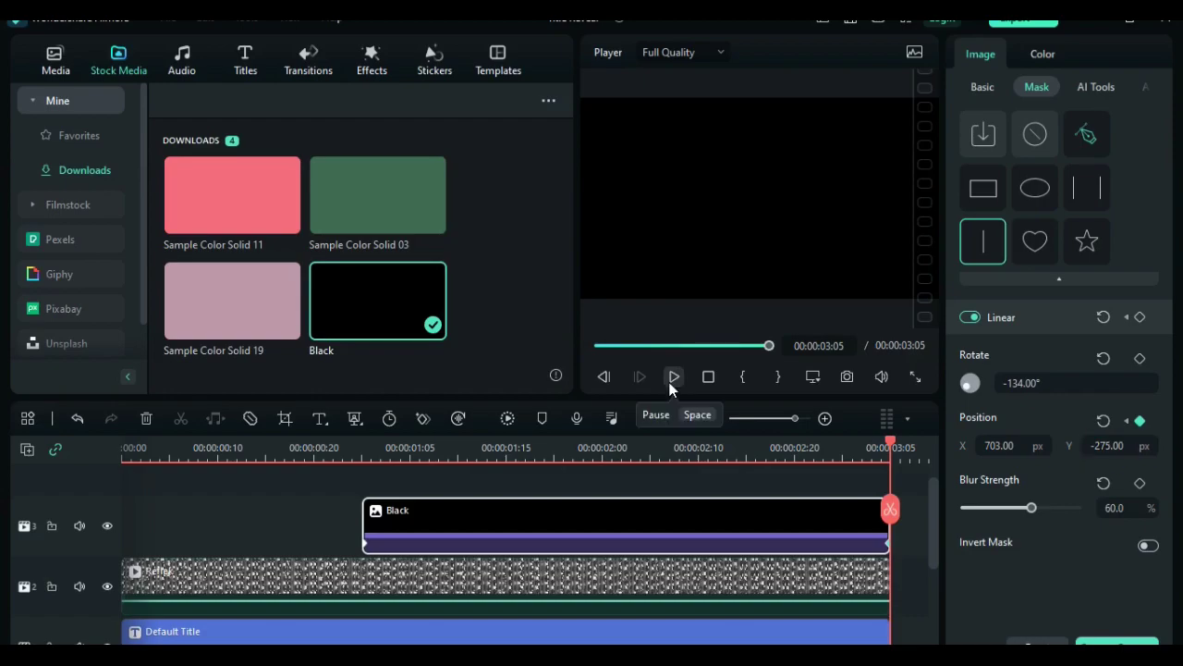
{"action": "scroll", "coordinate": [786, 451], "scroll_direction": "down", "scroll_amount": 3}
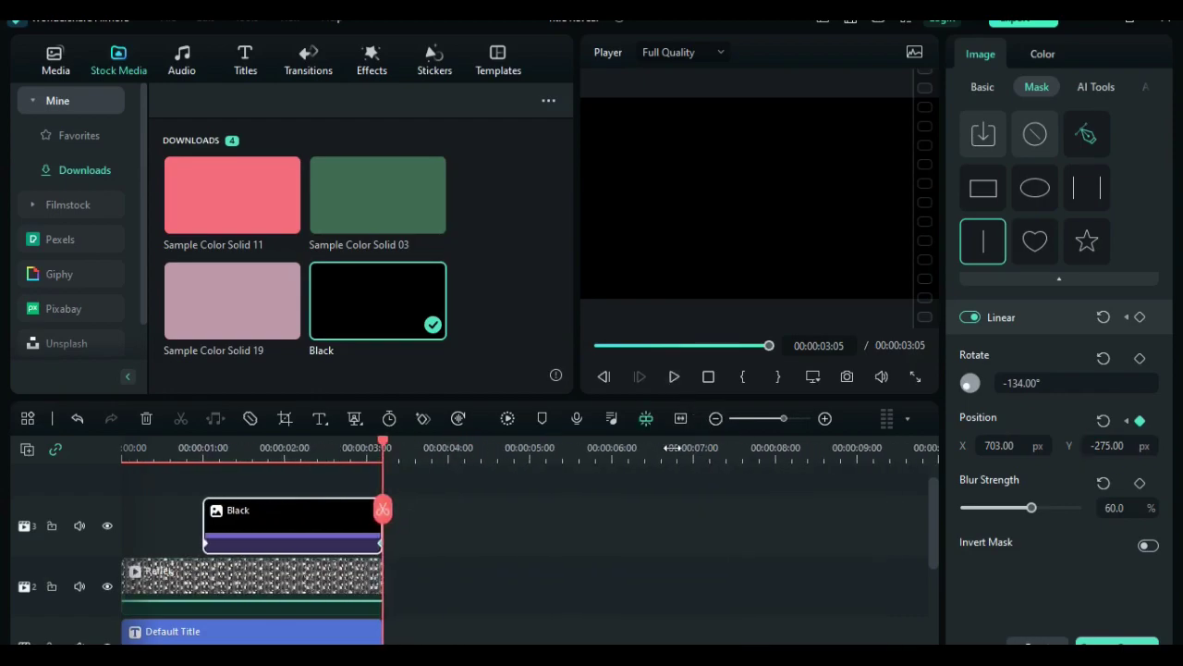
Place a Black clip after the title on track 1 with a duration of 00:00:01:14.
{"action": "left_click_drag", "start_coordinate": [361, 316], "coordinate": [373, 556]}
{"action": "right_click", "coordinate": [389, 548]}
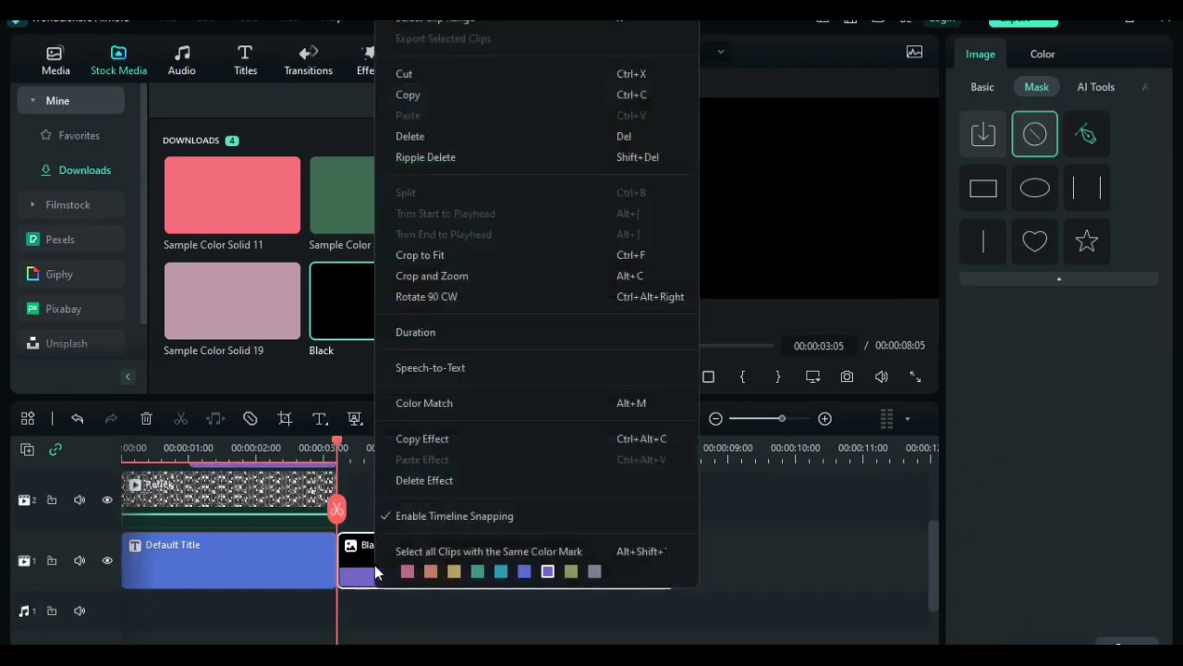
{"action": "left_click", "coordinate": [446, 338]}
{"action": "left_click", "coordinate": [583, 262]}
{"action": "type", "text": "1"}
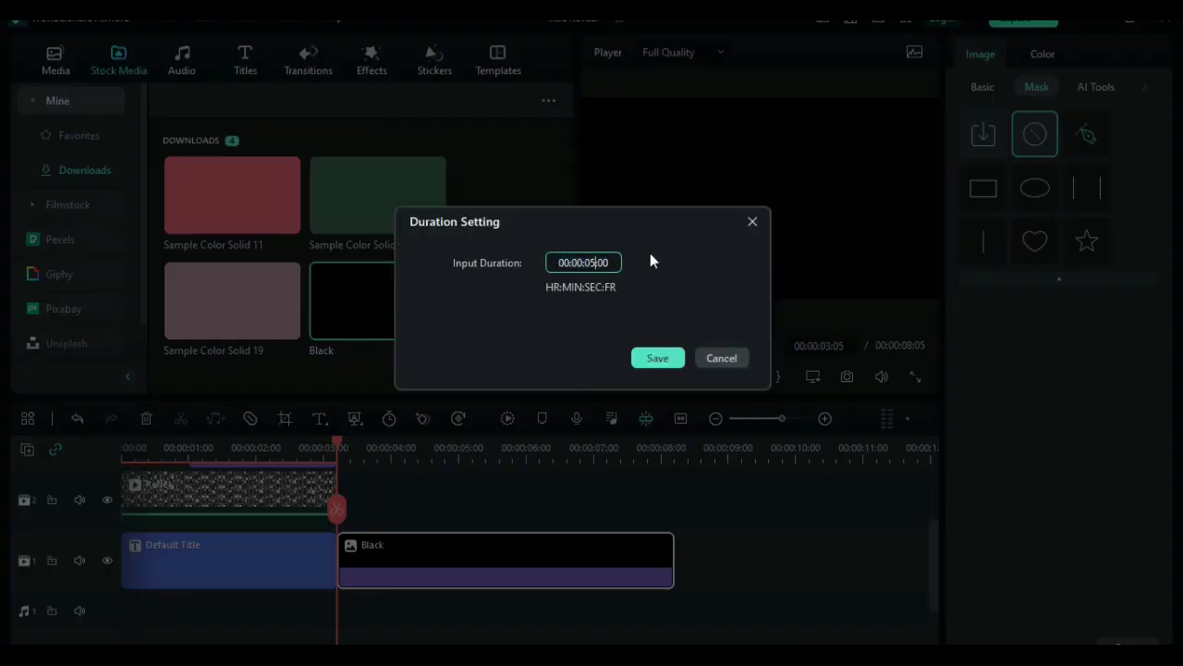
{"action": "type", "text": "14"}
{"action": "left_click", "coordinate": [657, 358]}
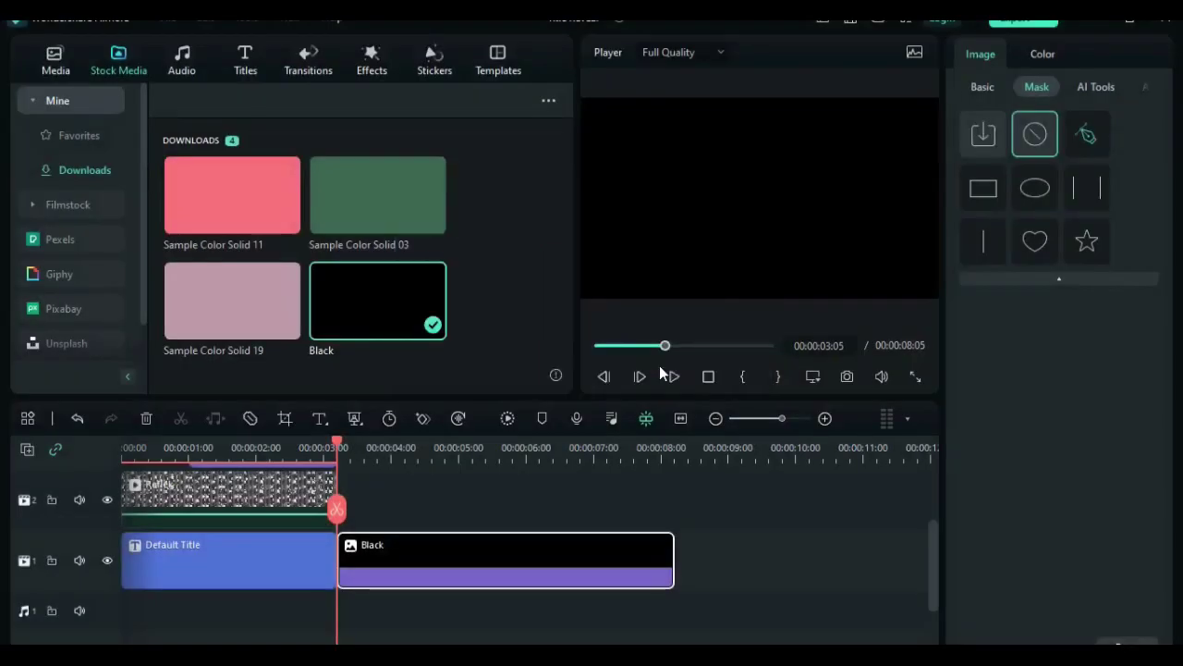
Copy the title, Reflek and mask clips and paste them after the Black spacer.
{"action": "left_click_drag", "start_coordinate": [158, 480], "coordinate": [238, 611]}
{"action": "left_click", "coordinate": [252, 557]}
{"action": "right_click", "coordinate": [254, 550]}
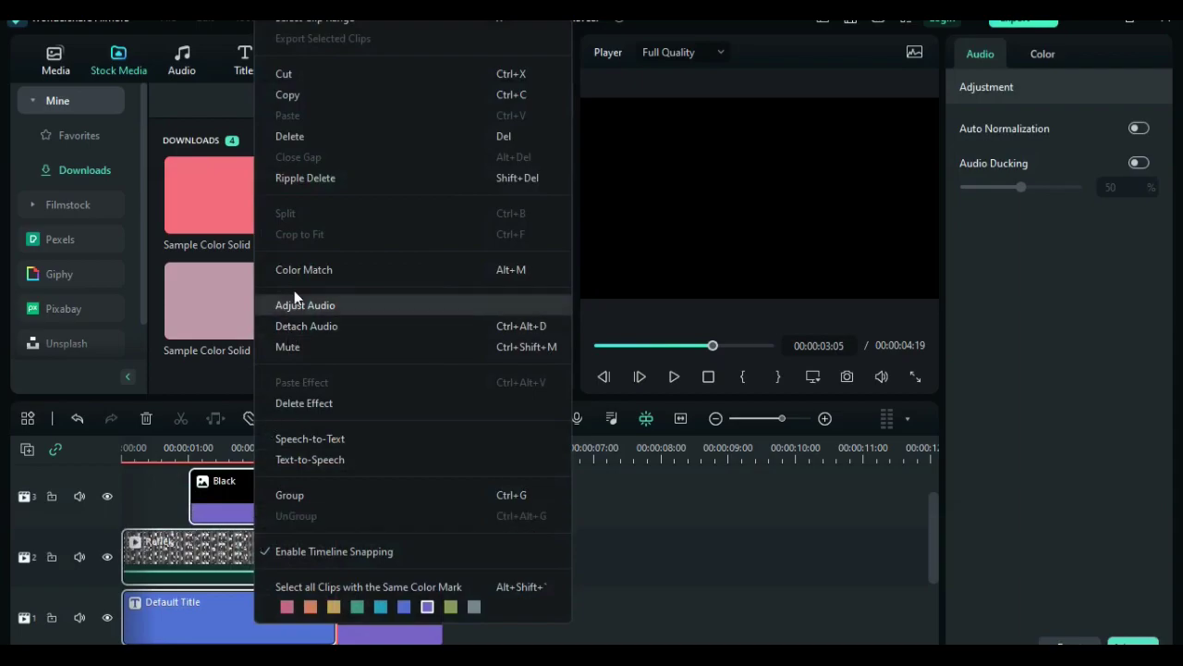
{"action": "left_click", "coordinate": [308, 88]}
{"action": "left_click", "coordinate": [460, 447]}
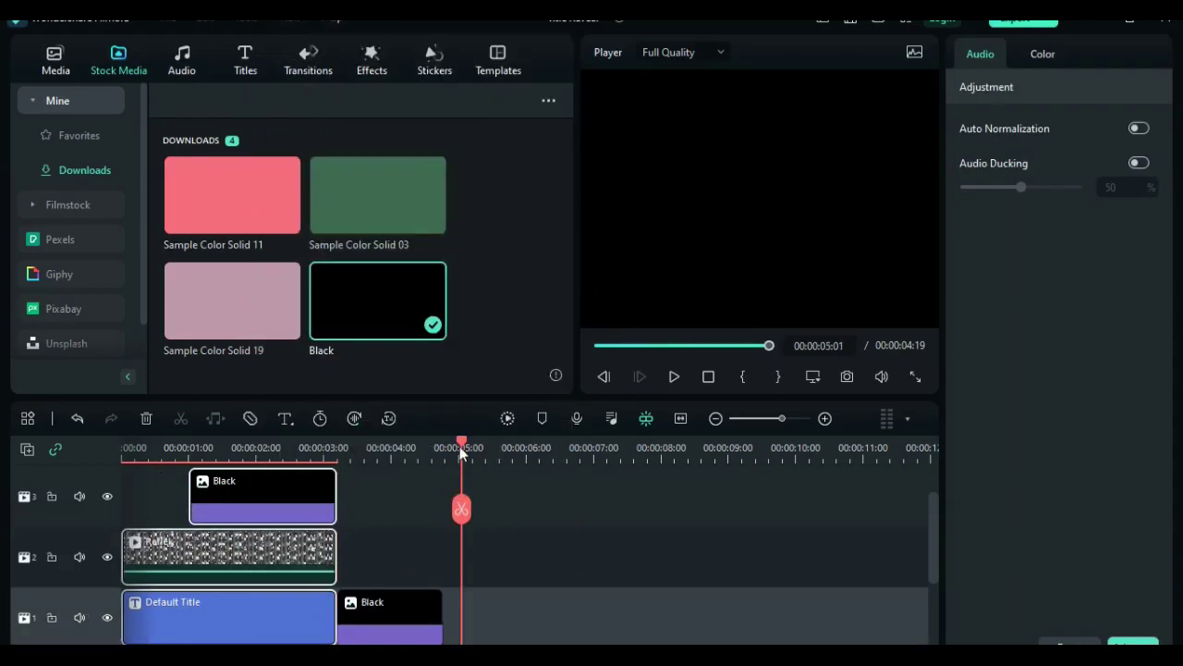
{"action": "left_click", "coordinate": [401, 604]}
{"action": "key", "text": "ctrl+v"}
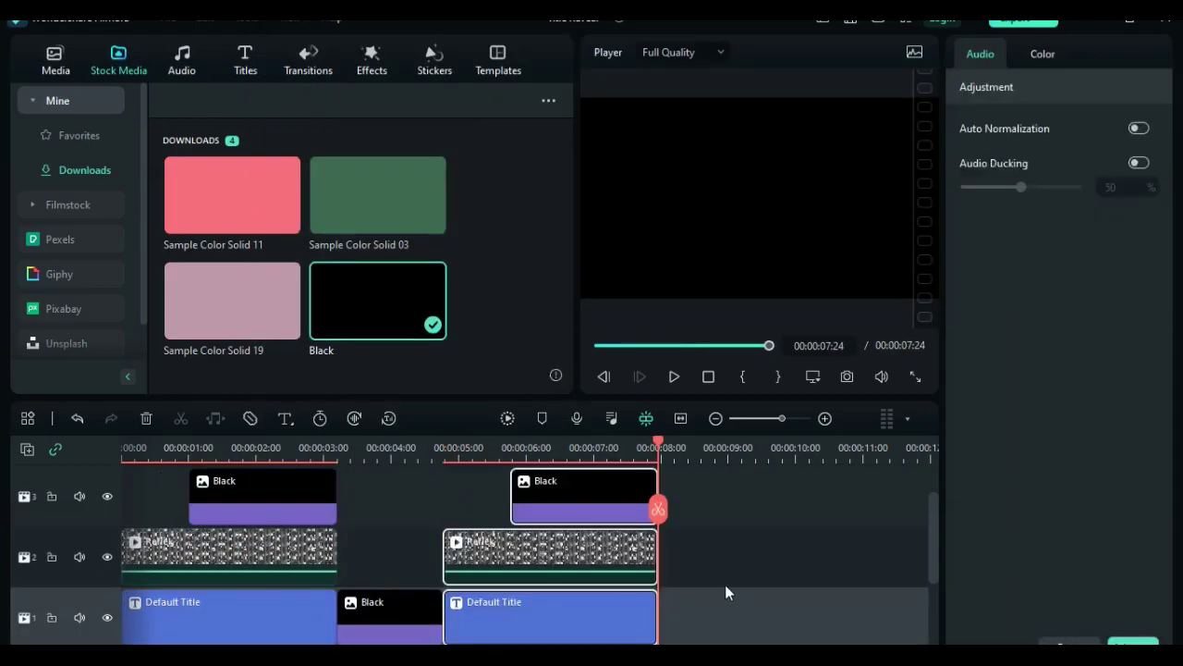
{"action": "left_click", "coordinate": [705, 460]}
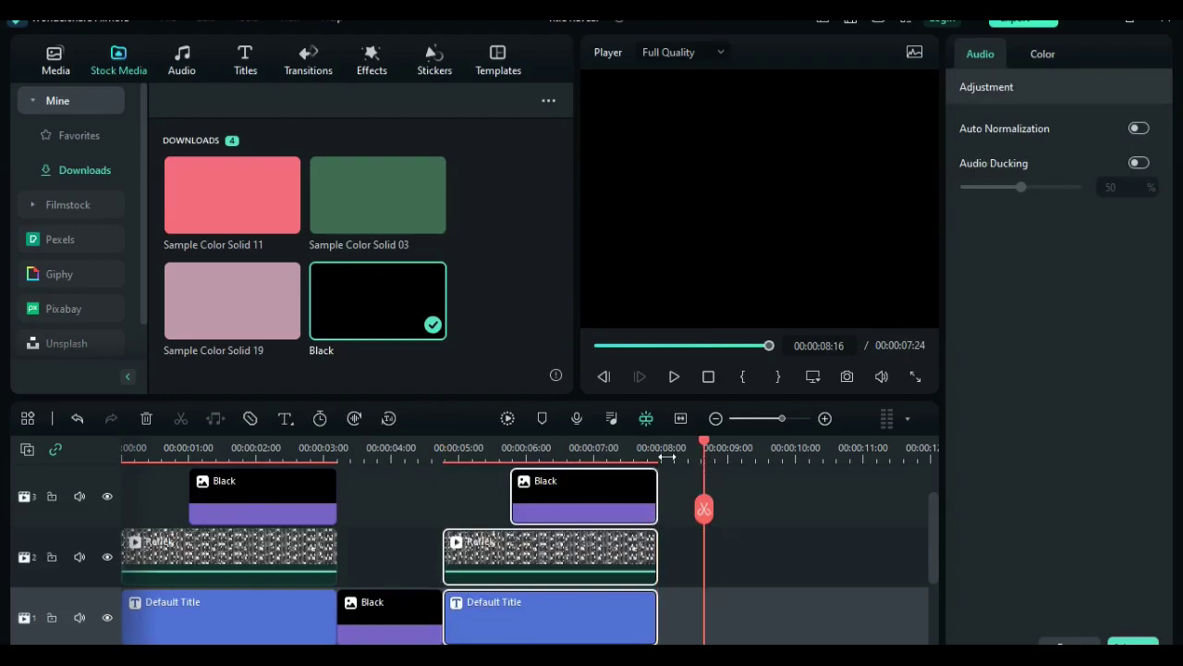
In the copied title, replace STUDIO 8 with CREATOR HUB and add an empty first line above it.
{"action": "left_click_drag", "start_coordinate": [527, 444], "coordinate": [445, 444]}
{"action": "left_click", "coordinate": [503, 606]}
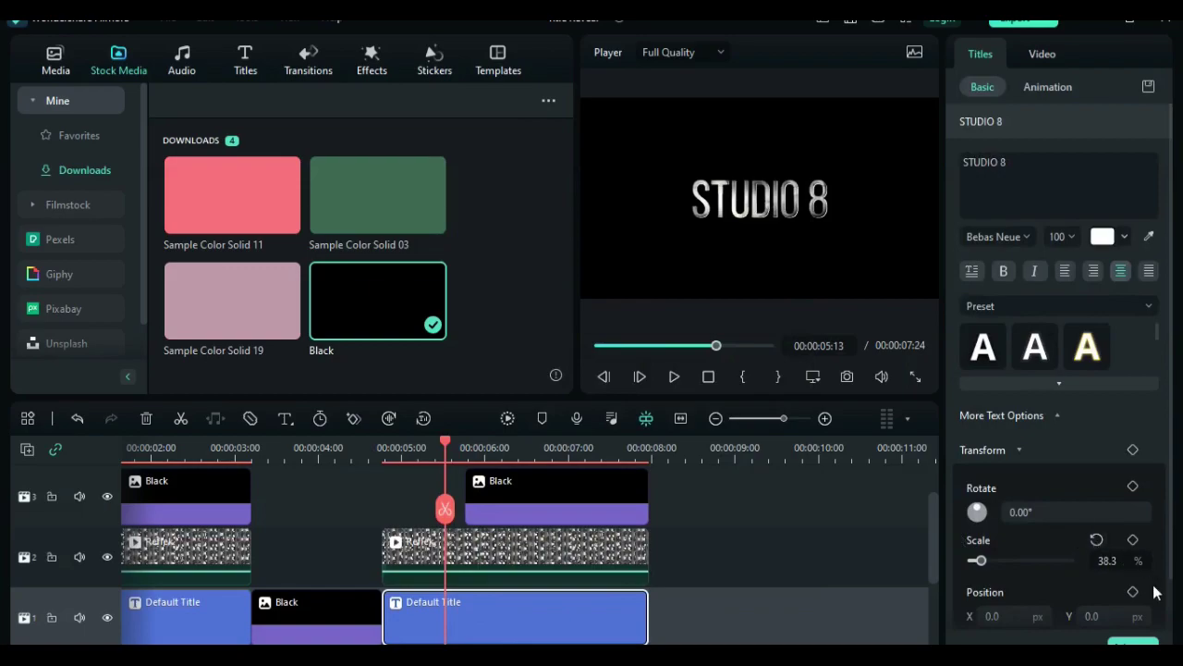
{"action": "double_click", "coordinate": [503, 605]}
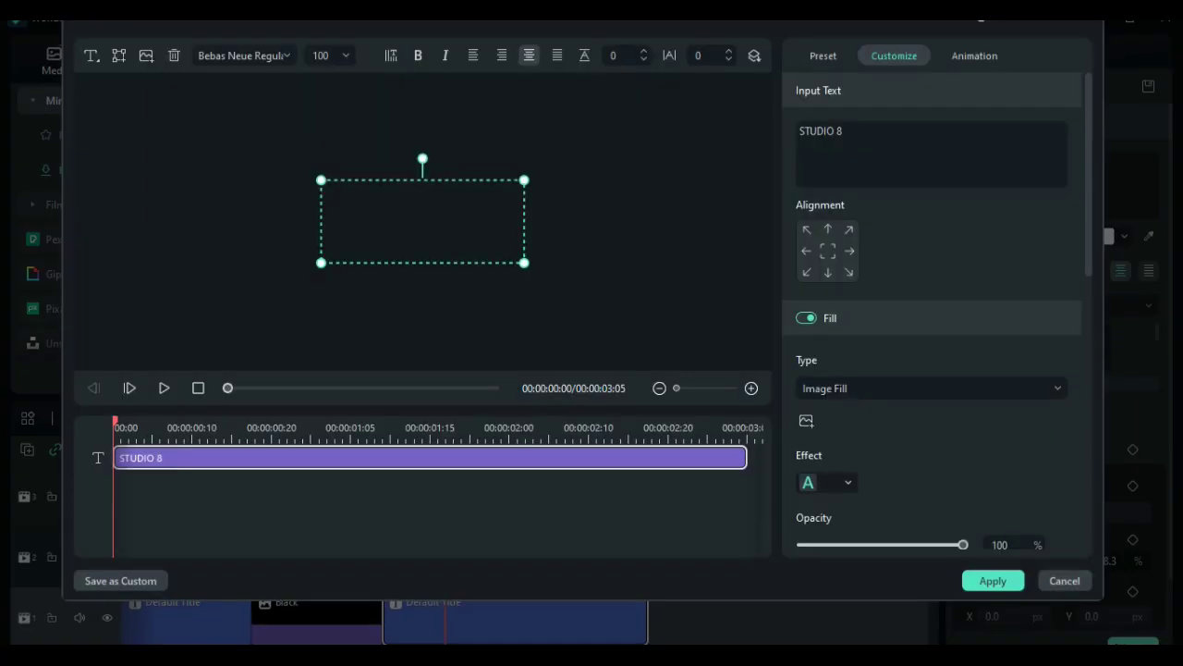
{"action": "left_click", "coordinate": [857, 130]}
{"action": "key", "text": "BackSpace"}
{"action": "key", "text": "BackSpace"}
{"action": "key", "text": "BackSpace"}
{"action": "key", "text": "BackSpace"}
{"action": "key", "text": "BackSpace"}
{"action": "key", "text": "BackSpace"}
{"action": "key", "text": "BackSpace"}
{"action": "key", "text": "BackSpace"}
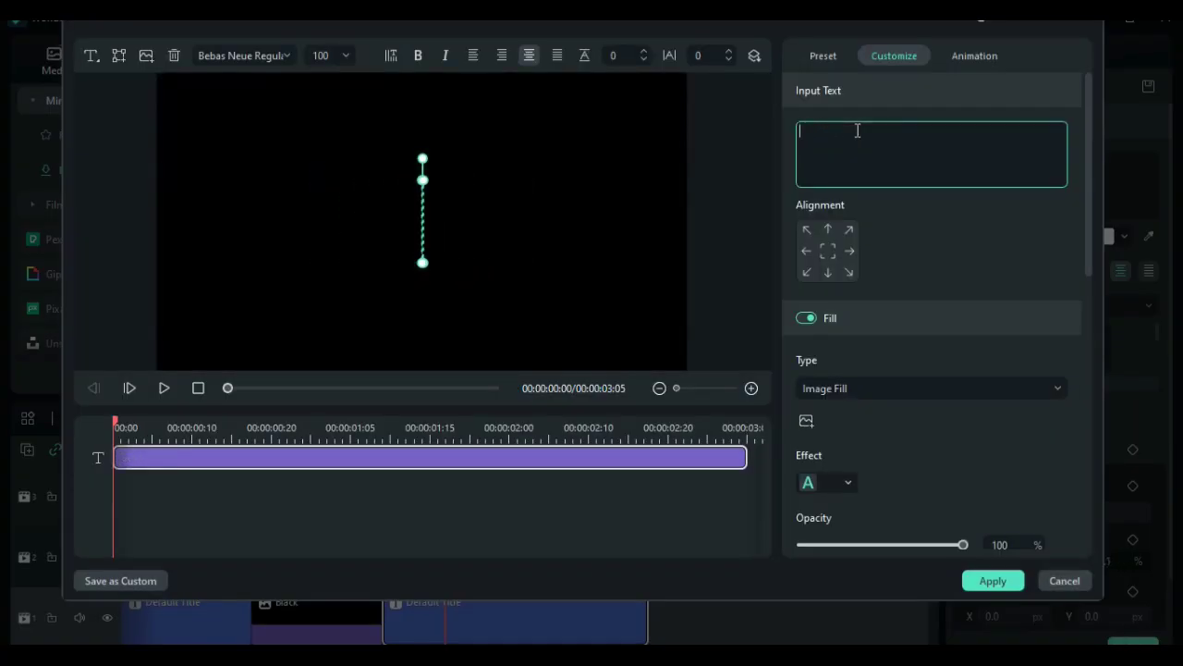
{"action": "type", "text": "CREATOR HUB"}
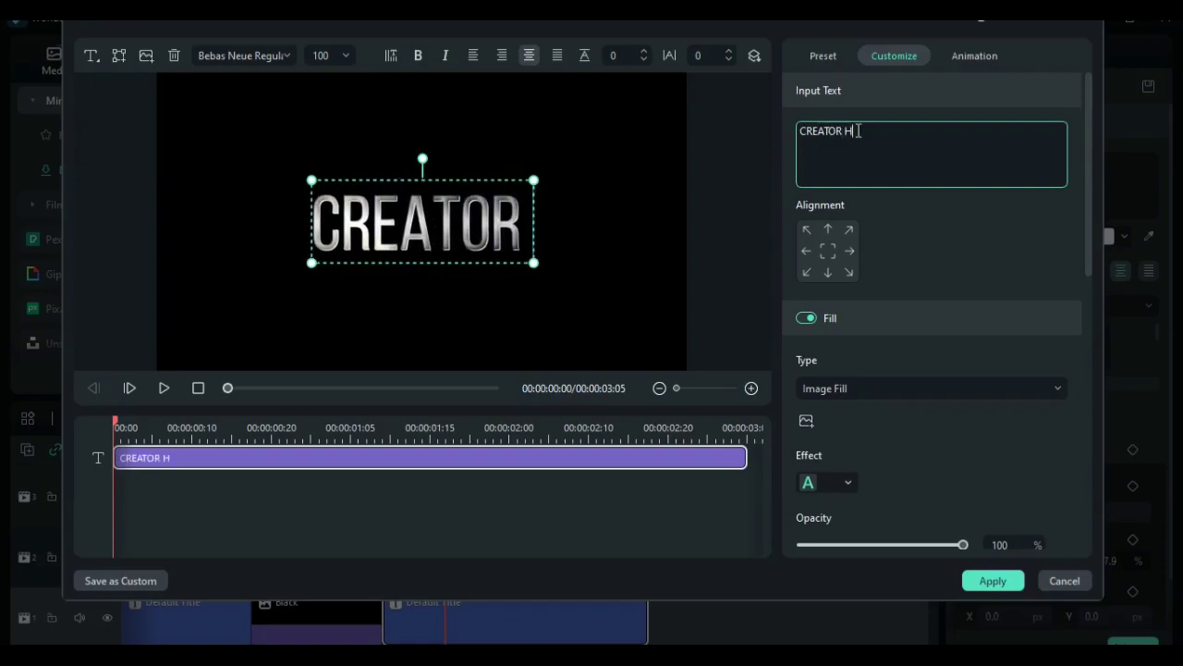
{"action": "left_click", "coordinate": [800, 130]}
{"action": "key", "text": "Return"}
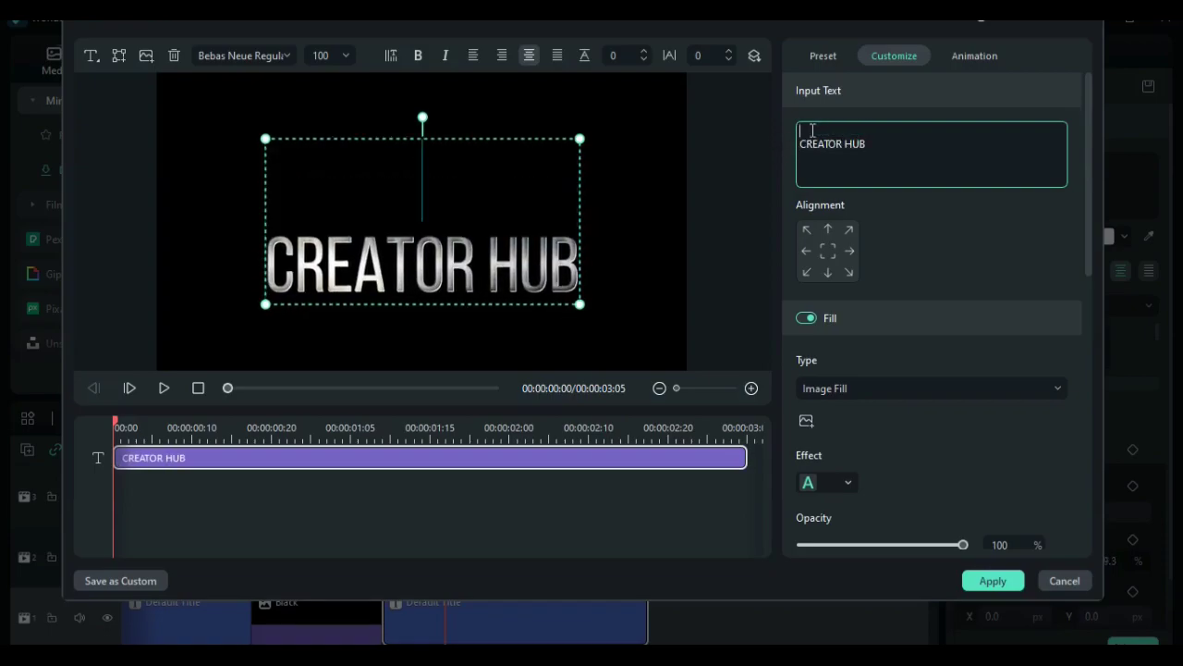
Type WITH on the first line and set that word to size 40.
{"action": "type", "text": "WITH"}
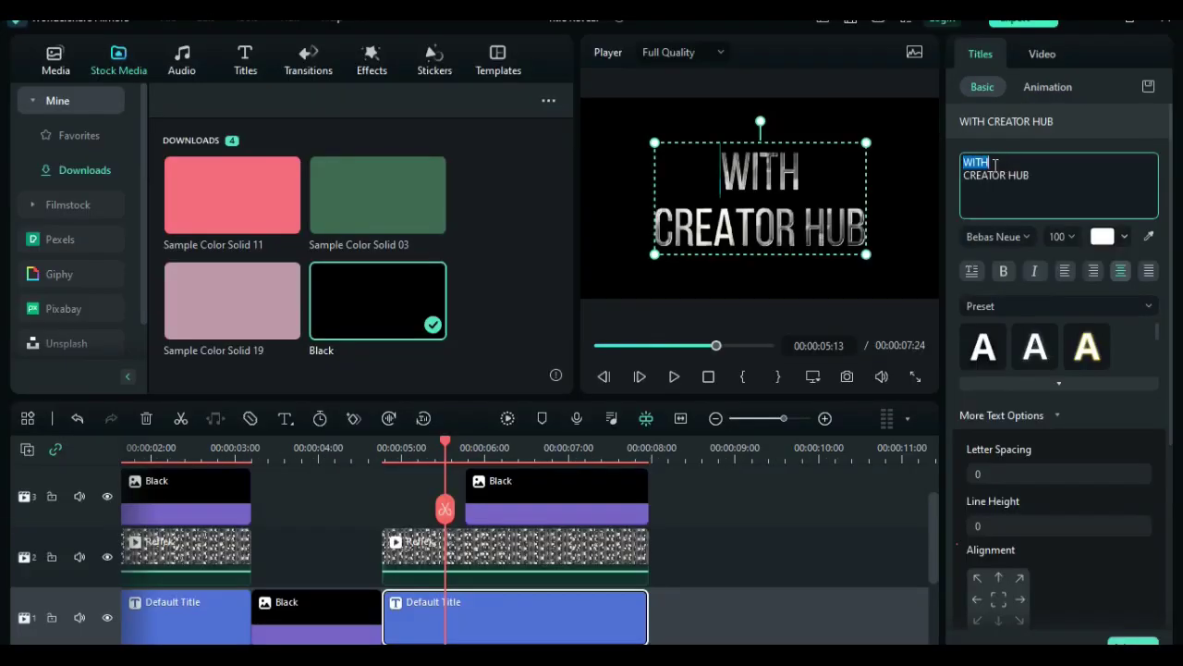
{"action": "left_click_drag", "start_coordinate": [964, 163], "coordinate": [989, 167]}
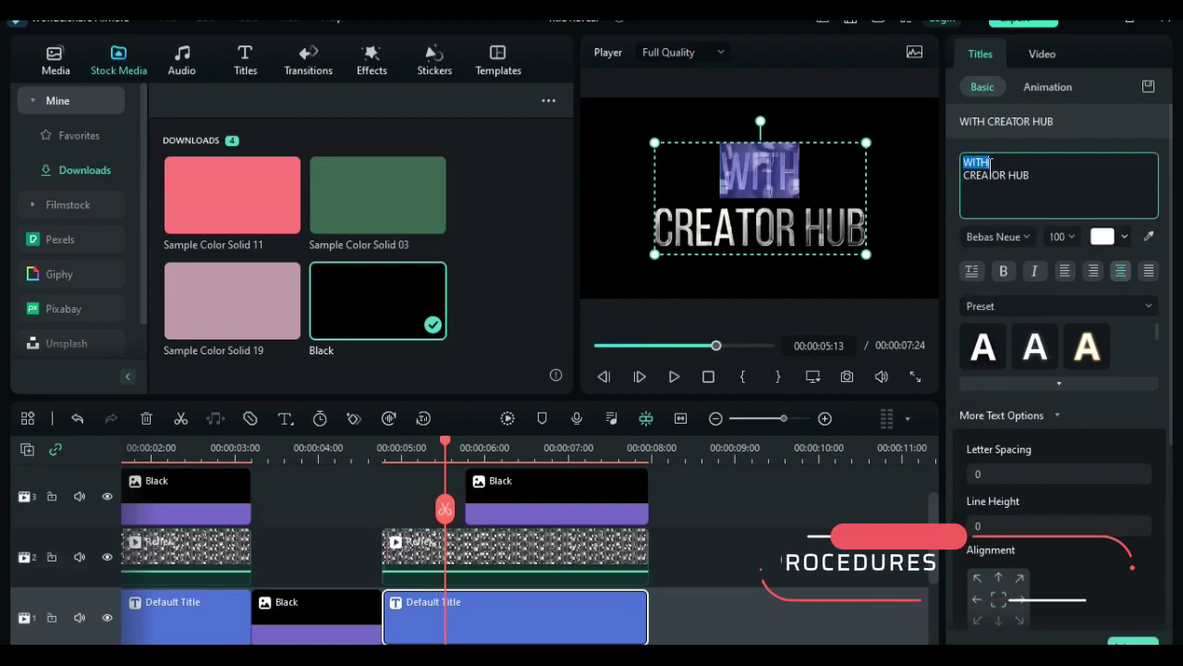
{"action": "left_click", "coordinate": [1072, 239]}
{"action": "left_click", "coordinate": [1072, 238]}
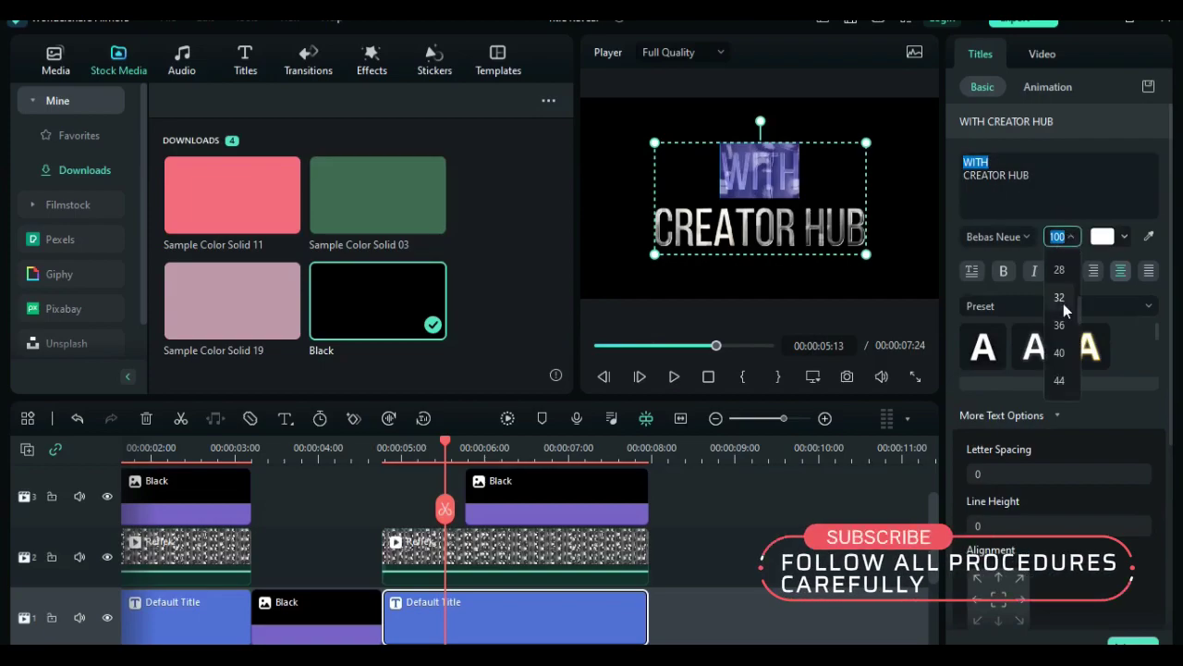
{"action": "left_click", "coordinate": [1060, 352]}
In More Text Options, set letter spacing to 4 and reduce the line height.
{"action": "left_click", "coordinate": [1056, 416]}
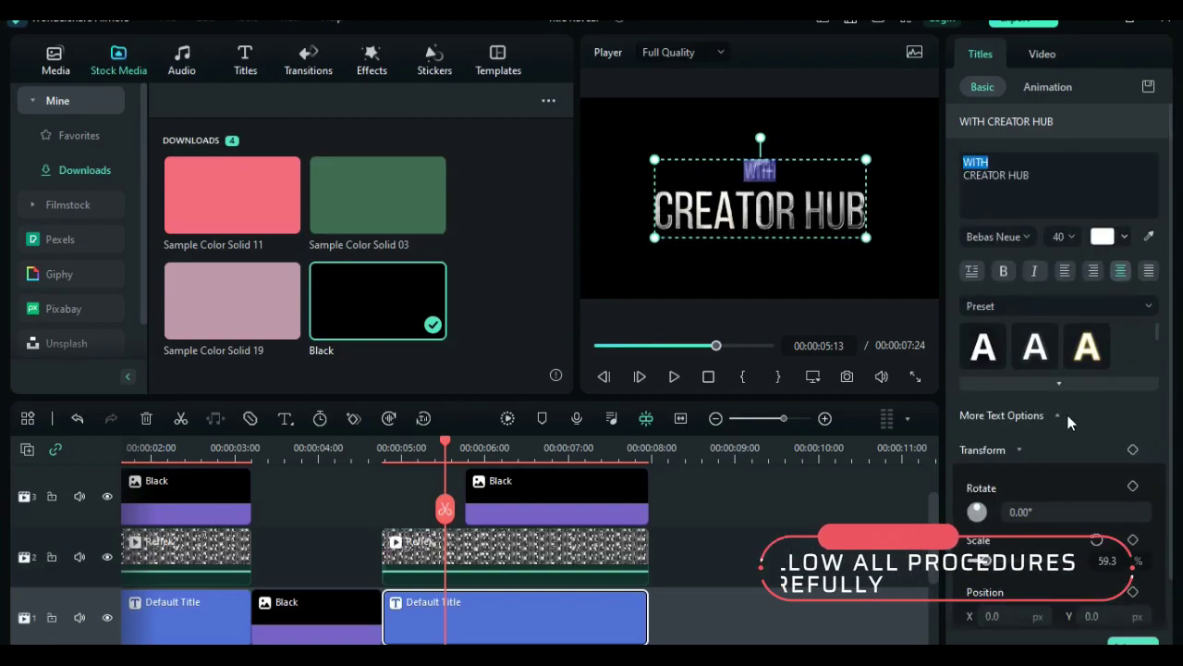
{"action": "left_click", "coordinate": [1056, 415]}
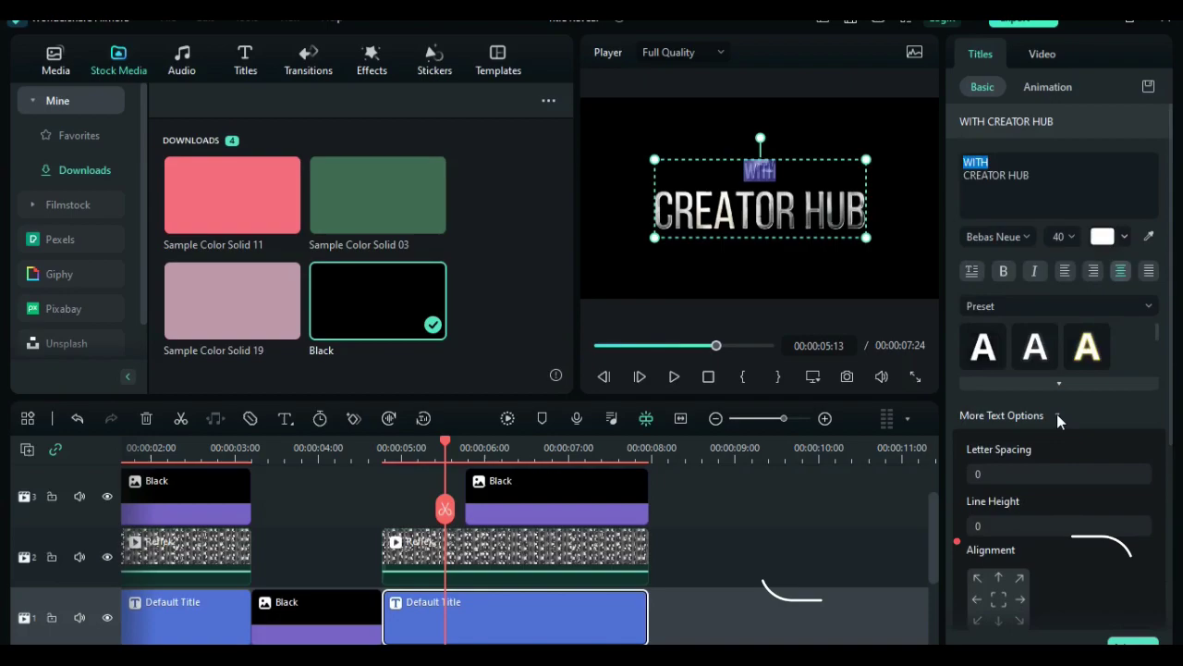
{"action": "left_click", "coordinate": [995, 473]}
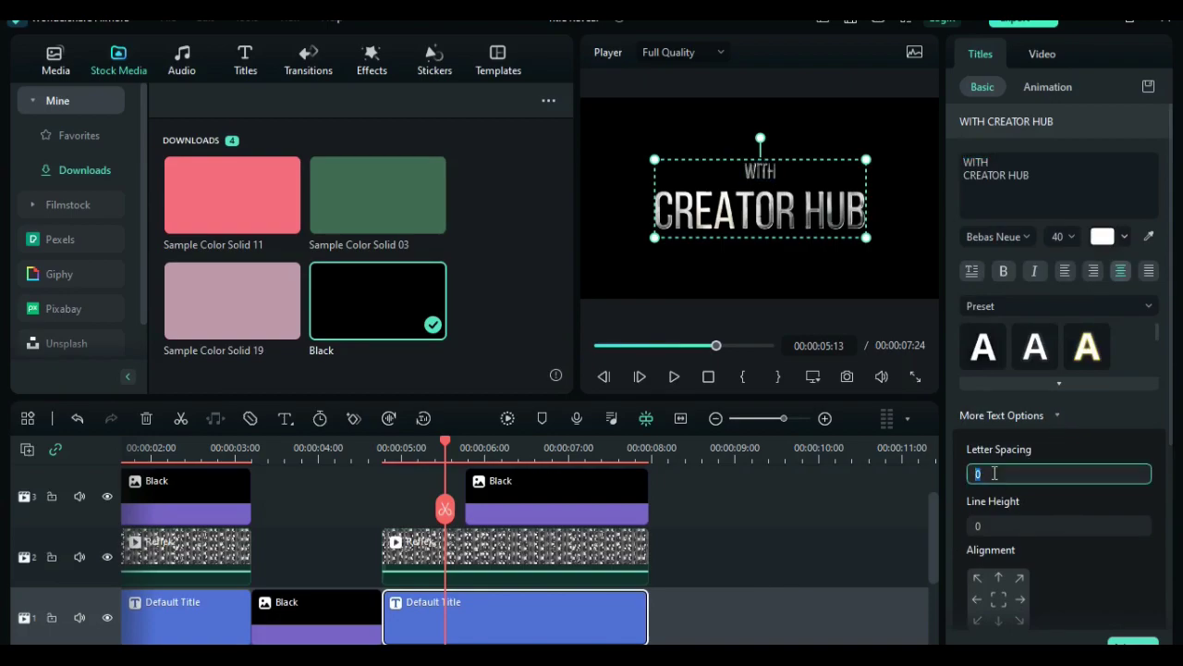
{"action": "left_click", "coordinate": [989, 525]}
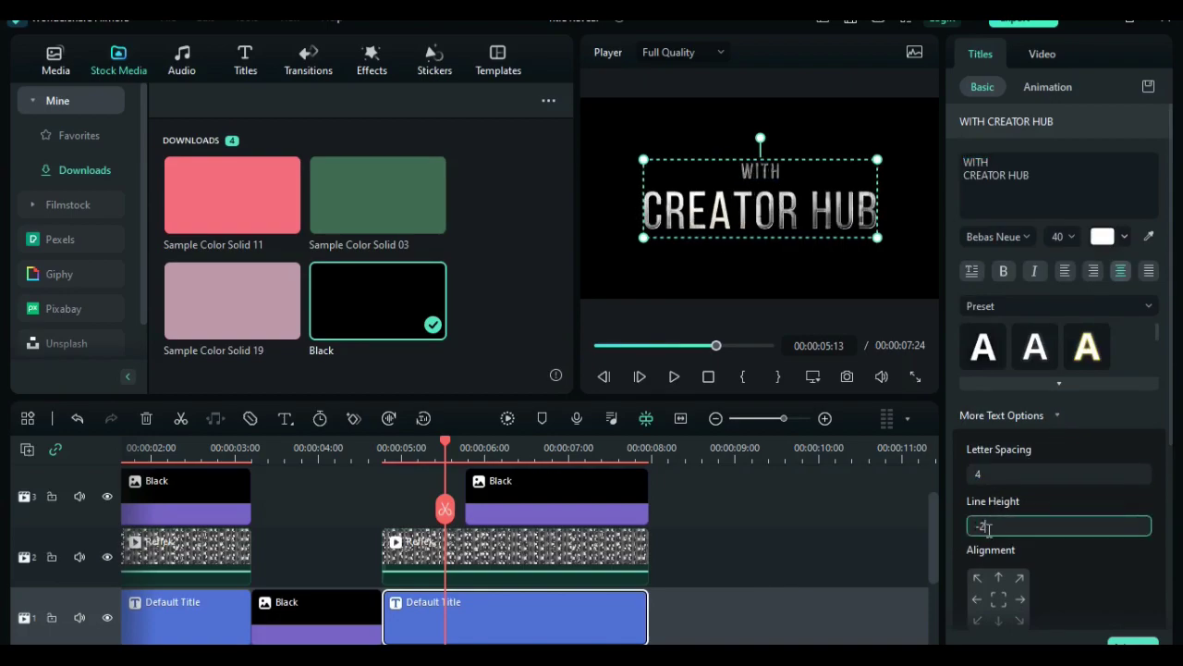
Copy the four-clip WITH CREATOR HUB block, paste it after 7:24, and select the pasted title.
{"action": "left_click_drag", "start_coordinate": [671, 614], "coordinate": [334, 486]}
{"action": "key", "text": "ctrl+c"}
{"action": "key", "text": "ctrl+v"}
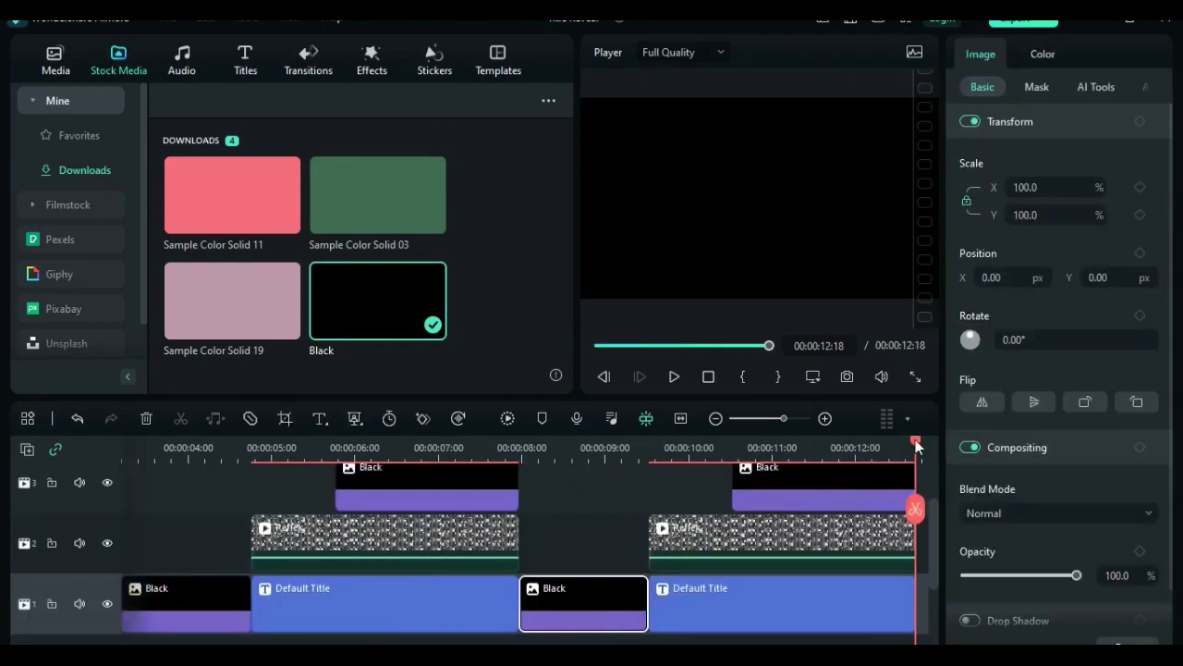
{"action": "left_click_drag", "start_coordinate": [916, 441], "coordinate": [718, 494]}
{"action": "left_click", "coordinate": [740, 606]}
Rewrite the pasted title's text as A / ECO FILMS with a new third line.
{"action": "left_click", "coordinate": [987, 163]}
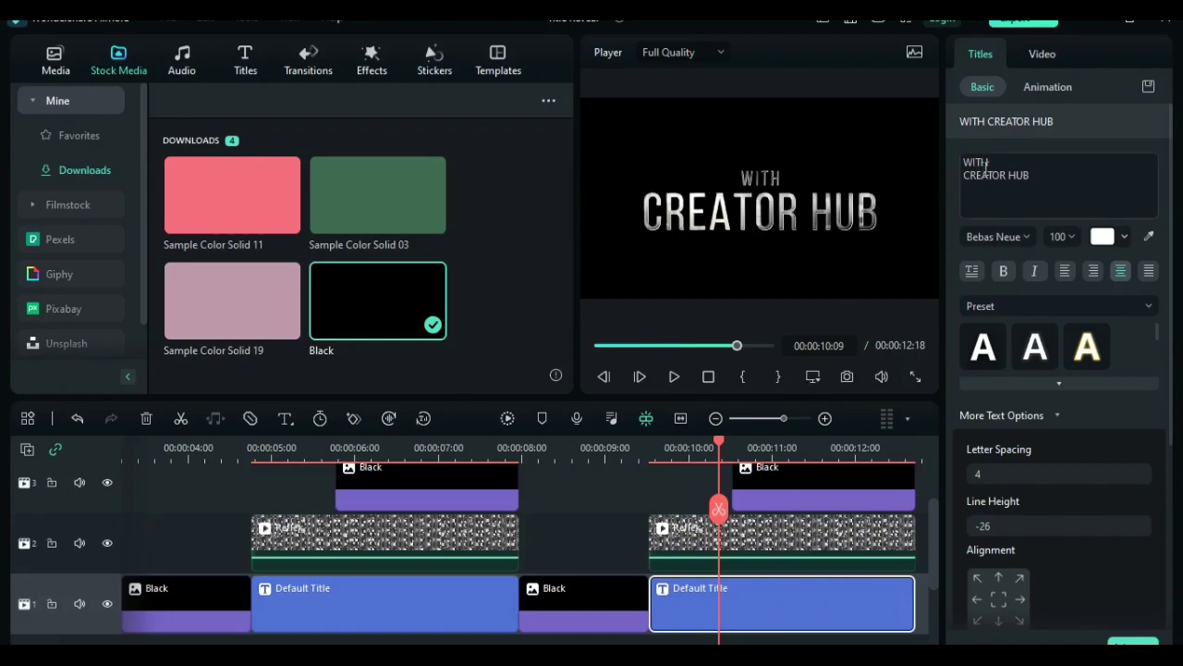
{"action": "key", "text": "BackSpace"}
{"action": "key", "text": "BackSpace"}
{"action": "key", "text": "BackSpace"}
{"action": "left_click", "coordinate": [973, 163]}
{"action": "type", "text": "a"}
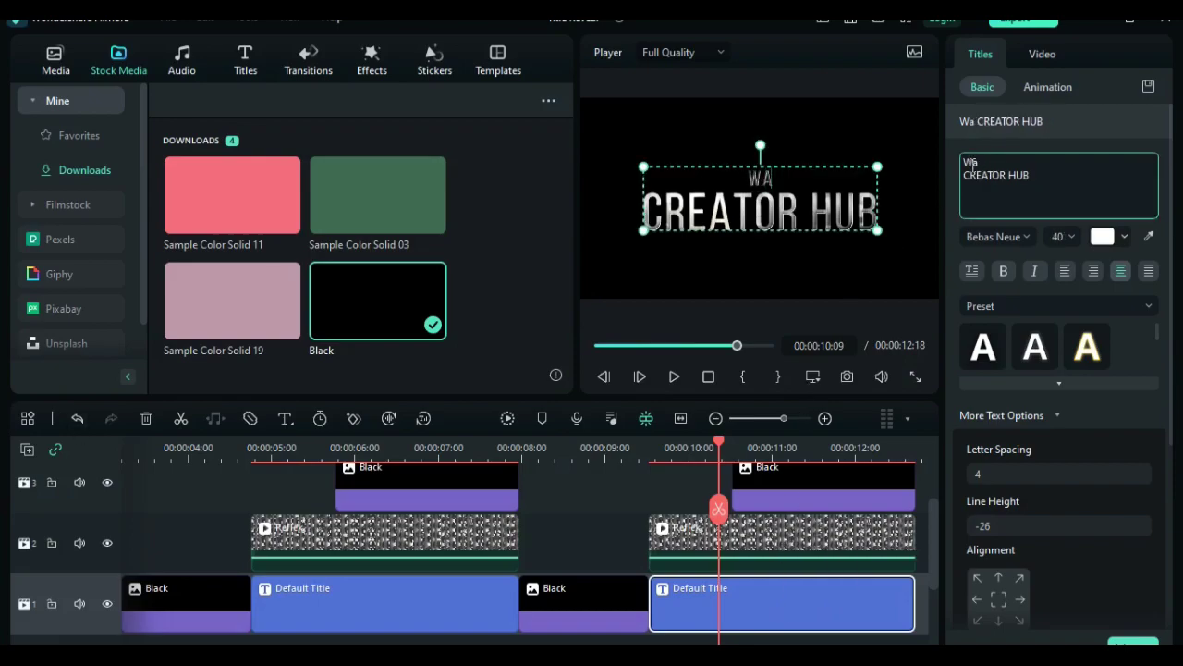
{"action": "left_click", "coordinate": [1032, 177]}
{"action": "key", "text": "BackSpace"}
{"action": "key", "text": "BackSpace"}
{"action": "key", "text": "BackSpace"}
{"action": "key", "text": "BackSpace"}
{"action": "key", "text": "BackSpace"}
{"action": "key", "text": "BackSpace"}
{"action": "key", "text": "BackSpace"}
{"action": "key", "text": "BackSpace"}
{"action": "key", "text": "BackSpace"}
{"action": "key", "text": "BackSpace"}
{"action": "key", "text": "BackSpace"}
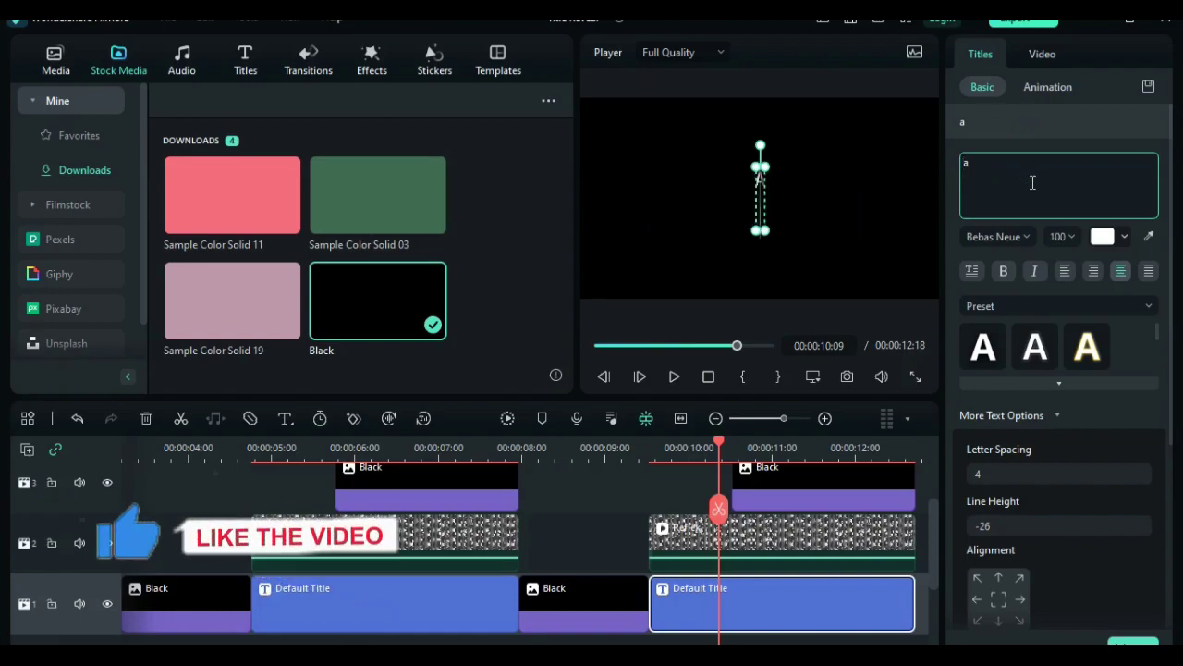
{"action": "type", "text": "eco"}
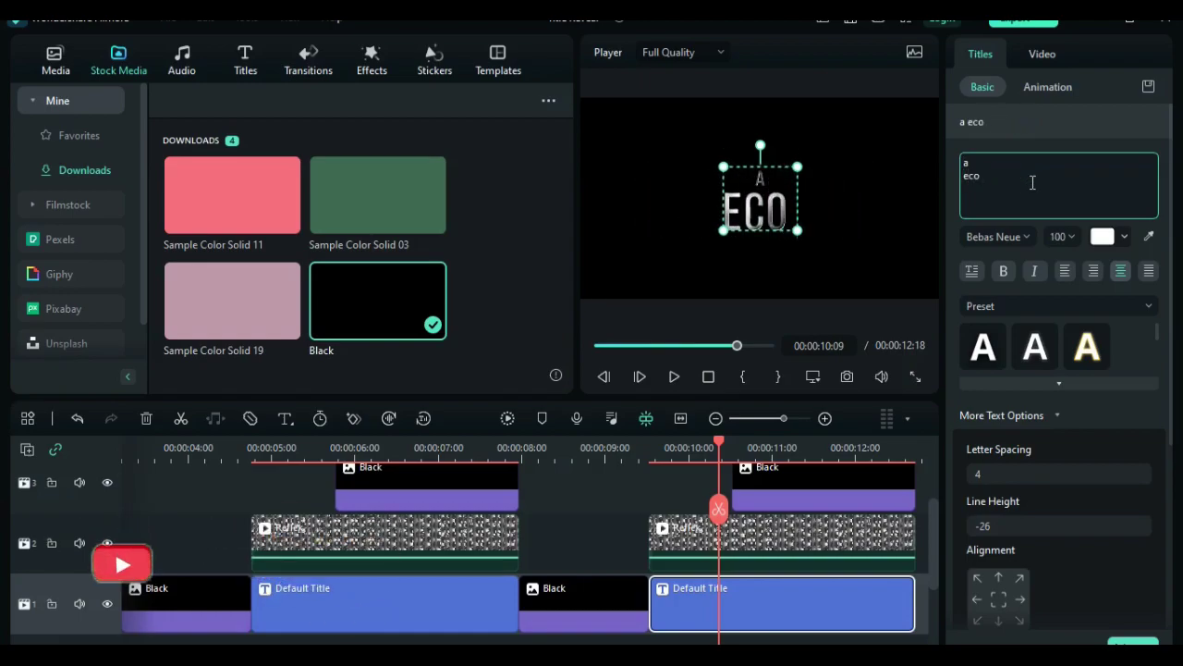
{"action": "type", "text": " films "}
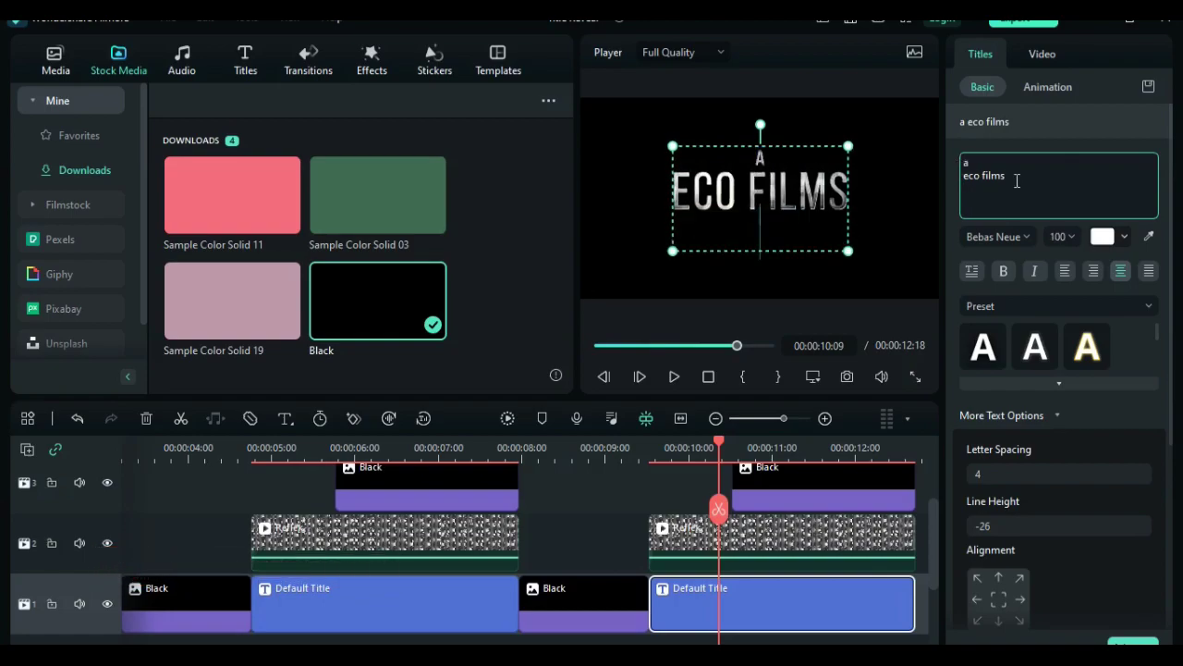
{"action": "type", "text": "a"}
Set the third line to size 40 and the title's line height to -8.
{"action": "double_click", "coordinate": [964, 190]}
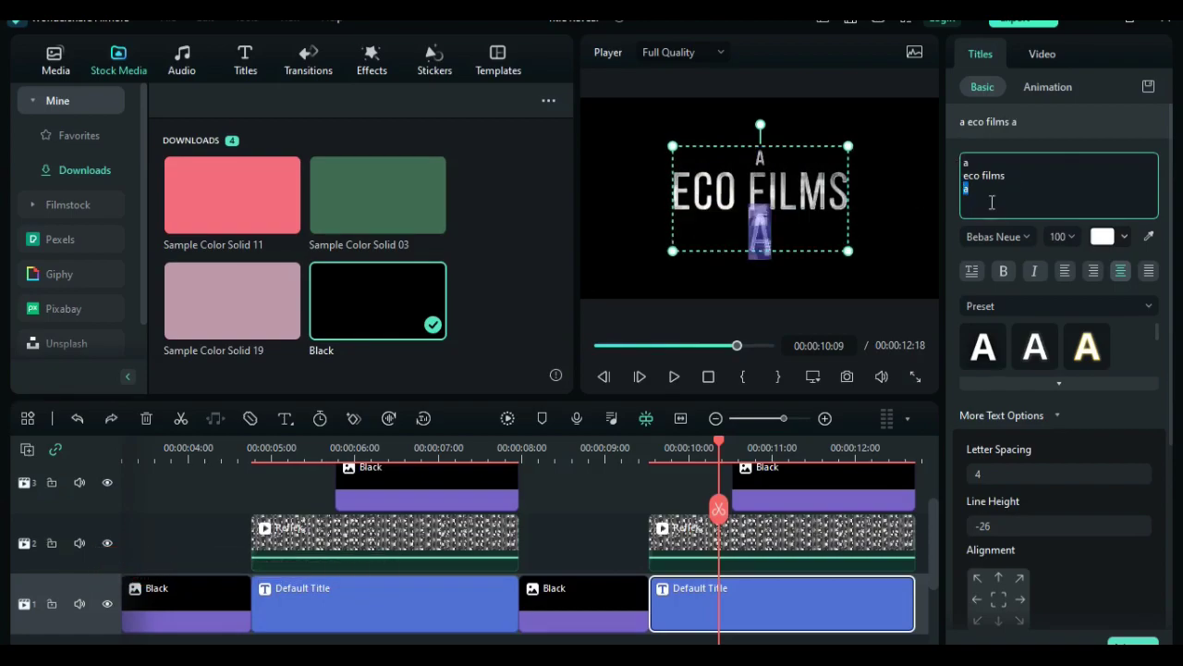
{"action": "left_click", "coordinate": [1072, 239]}
{"action": "scroll", "coordinate": [1061, 277], "scroll_direction": "up", "scroll_amount": 3}
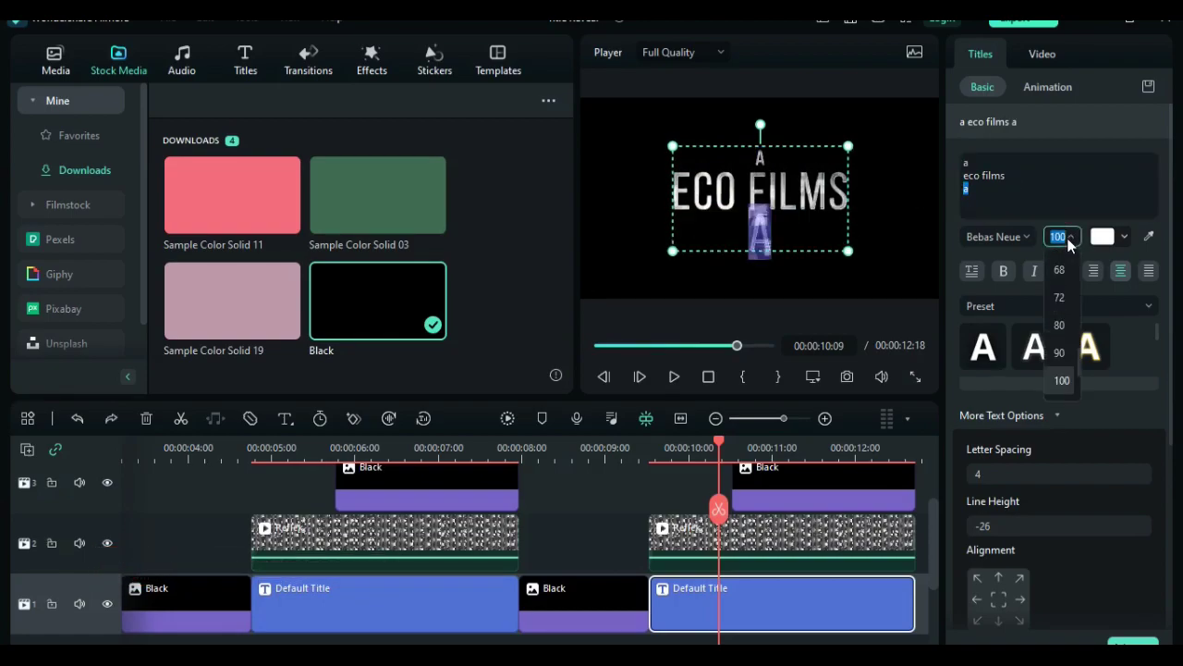
{"action": "left_click", "coordinate": [1057, 270]}
{"action": "left_click", "coordinate": [869, 589]}
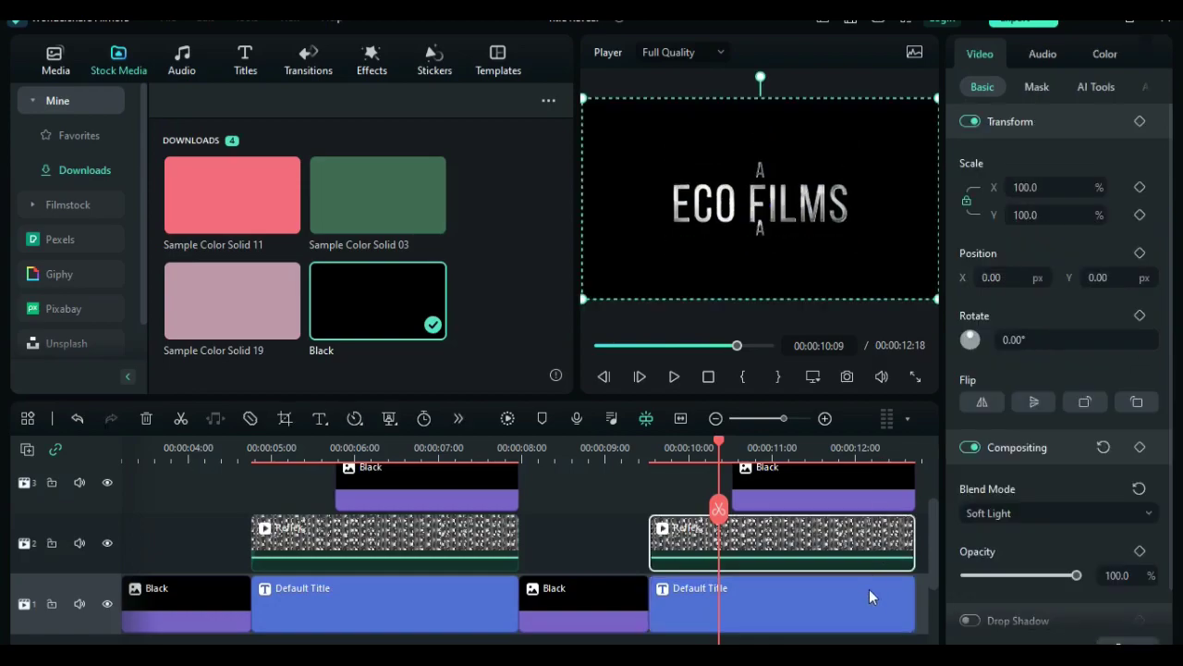
{"action": "left_click_drag", "start_coordinate": [982, 524], "coordinate": [1005, 524]}
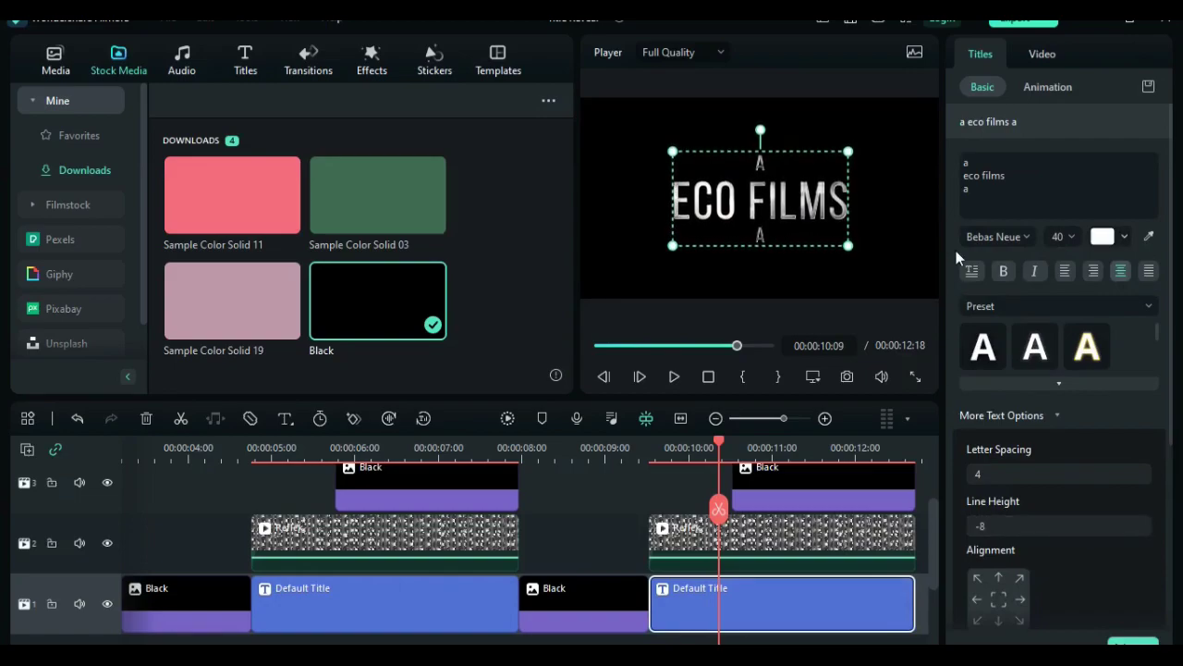
{"action": "left_click", "coordinate": [1063, 171]}
Complete the third line as PRODUCTION and give it letter spacing 20.
{"action": "type", "text": "oduction"}
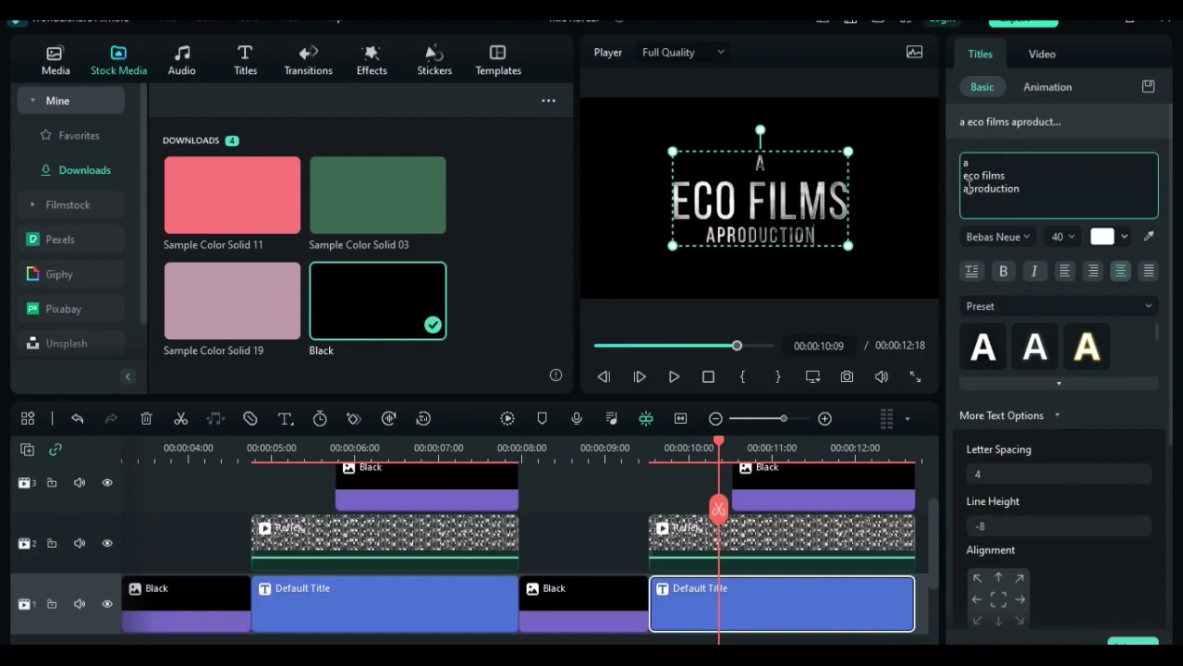
{"action": "key", "text": "Home"}
{"action": "key", "text": "Delete"}
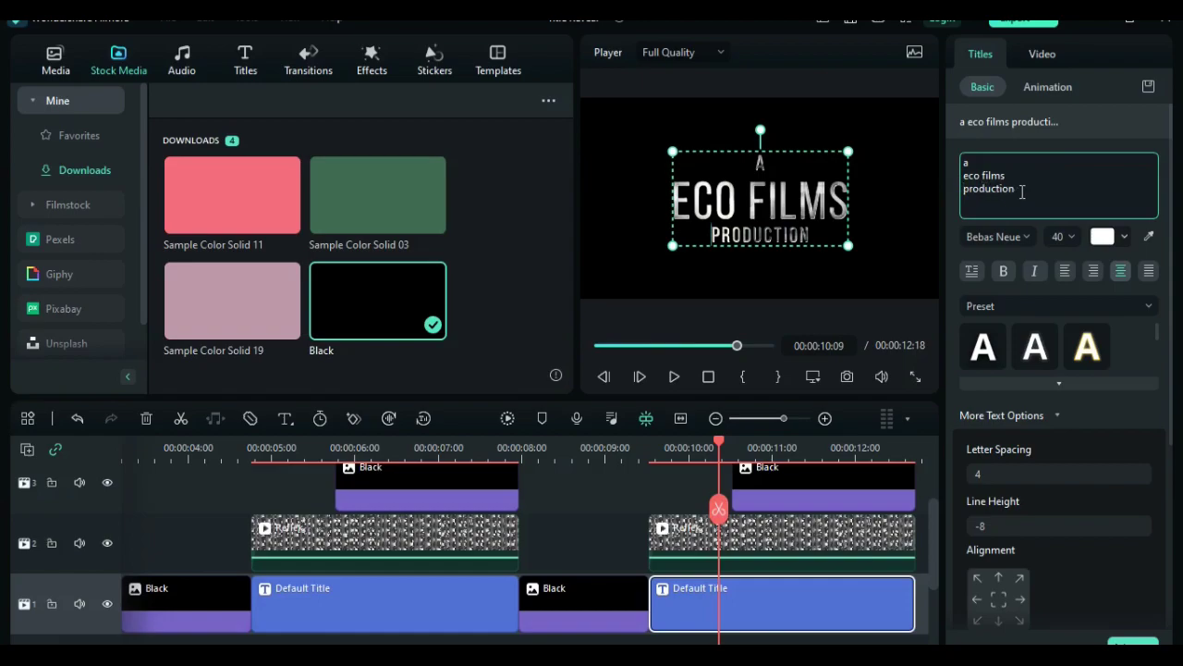
{"action": "left_click_drag", "start_coordinate": [1019, 191], "coordinate": [964, 194]}
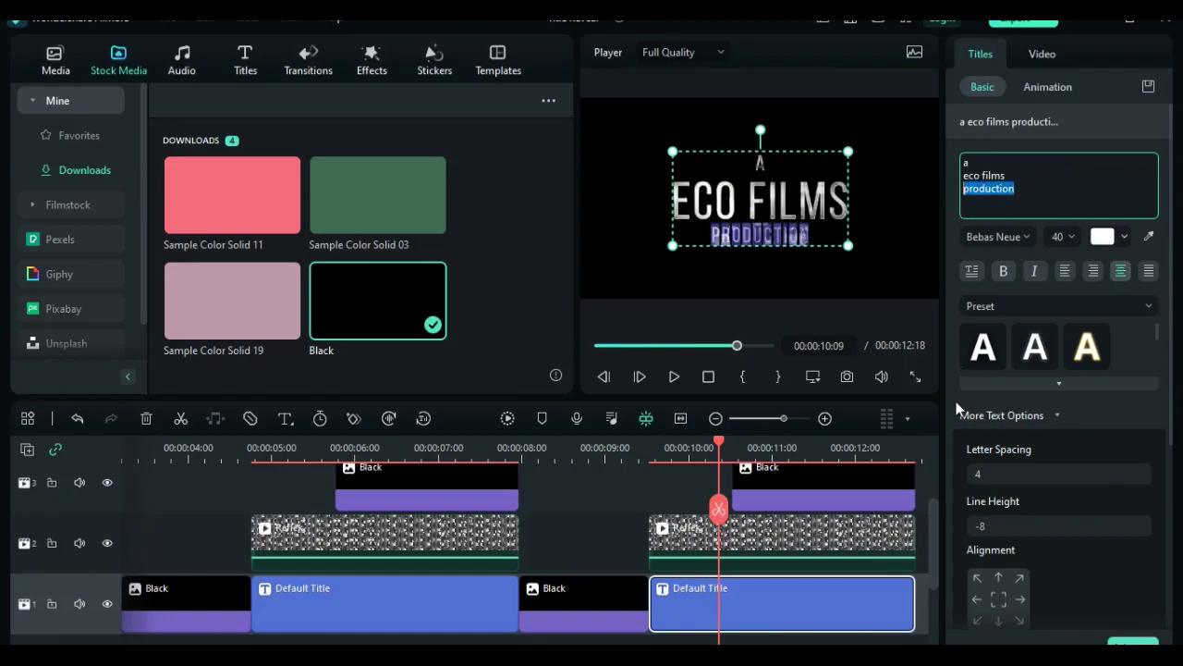
{"action": "left_click", "coordinate": [990, 479]}
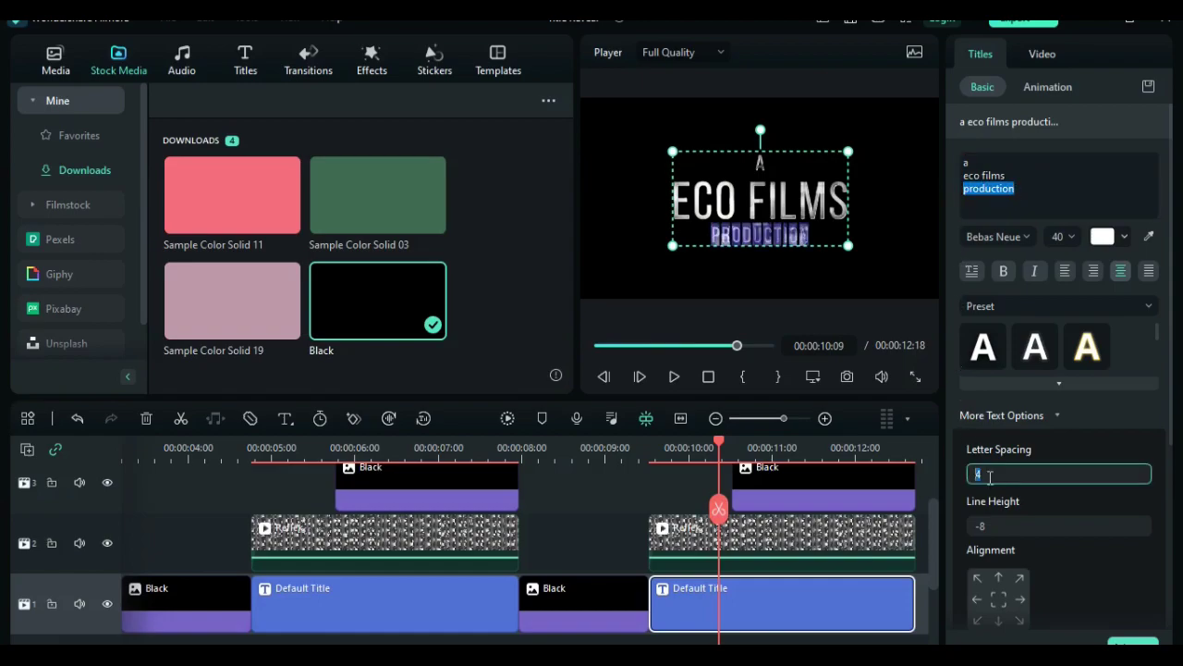
{"action": "type", "text": "9"}
{"action": "key", "text": "Return"}
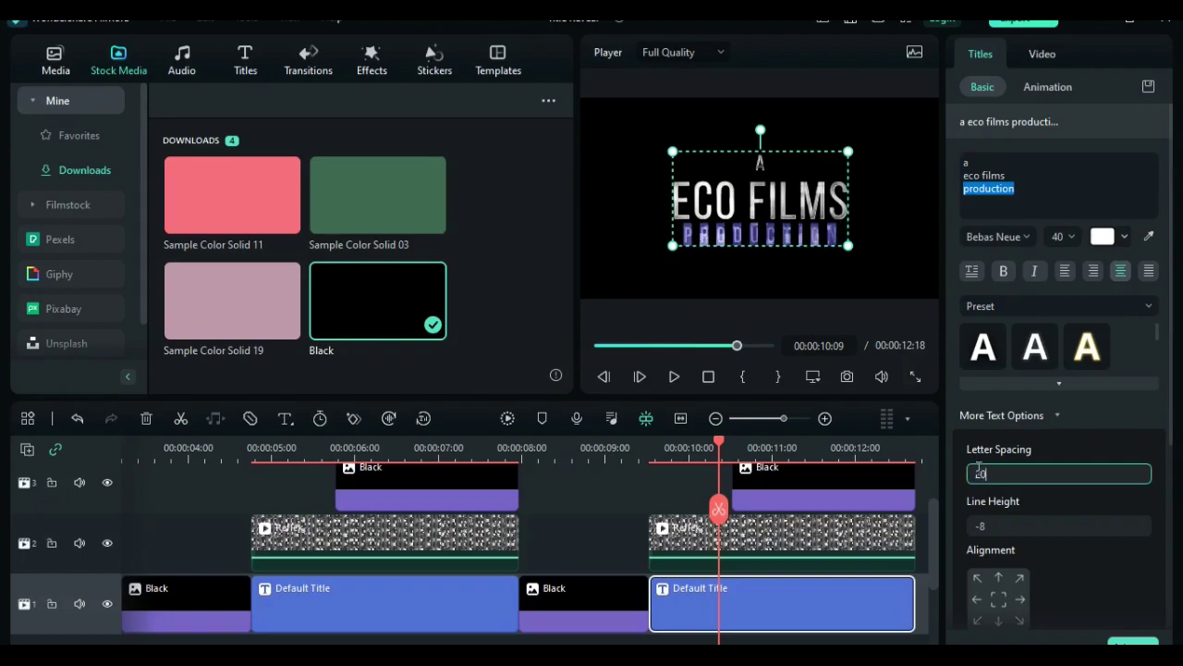
{"action": "key", "text": "Return"}
Paste another copy of the four-clip title block at the end and select its title.
{"action": "left_click", "coordinate": [374, 636]}
{"action": "scroll", "coordinate": [374, 637], "scroll_direction": "down", "scroll_amount": 2}
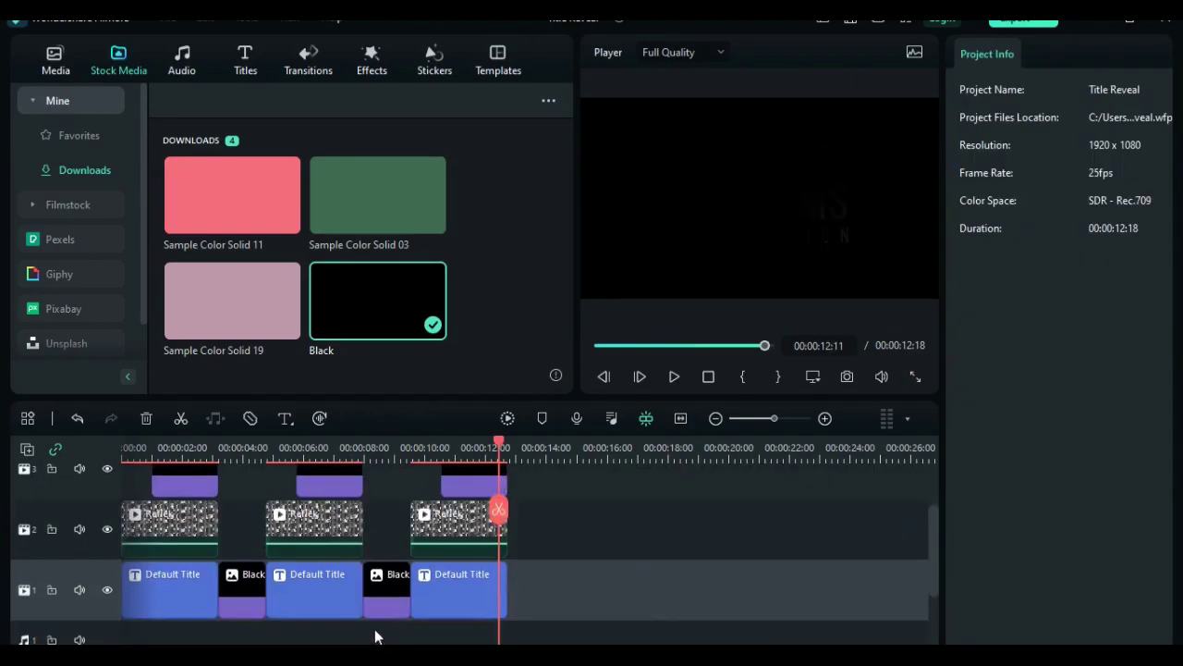
{"action": "left_click_drag", "start_coordinate": [362, 637], "coordinate": [255, 482]}
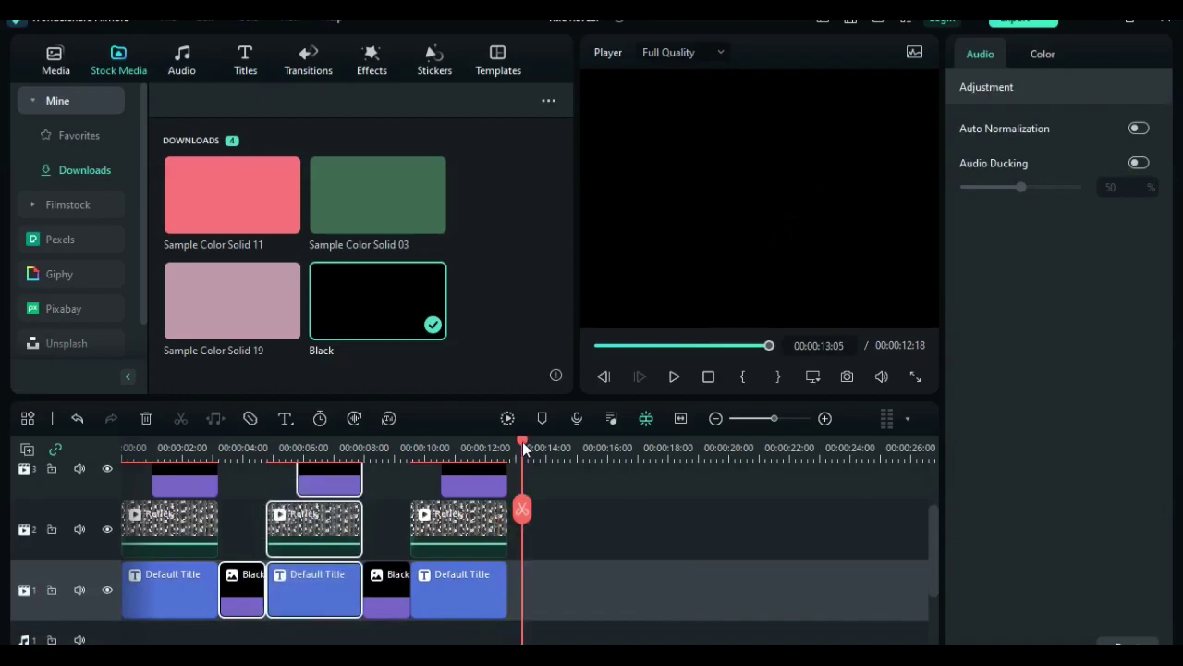
{"action": "key", "text": "ctrl+v"}
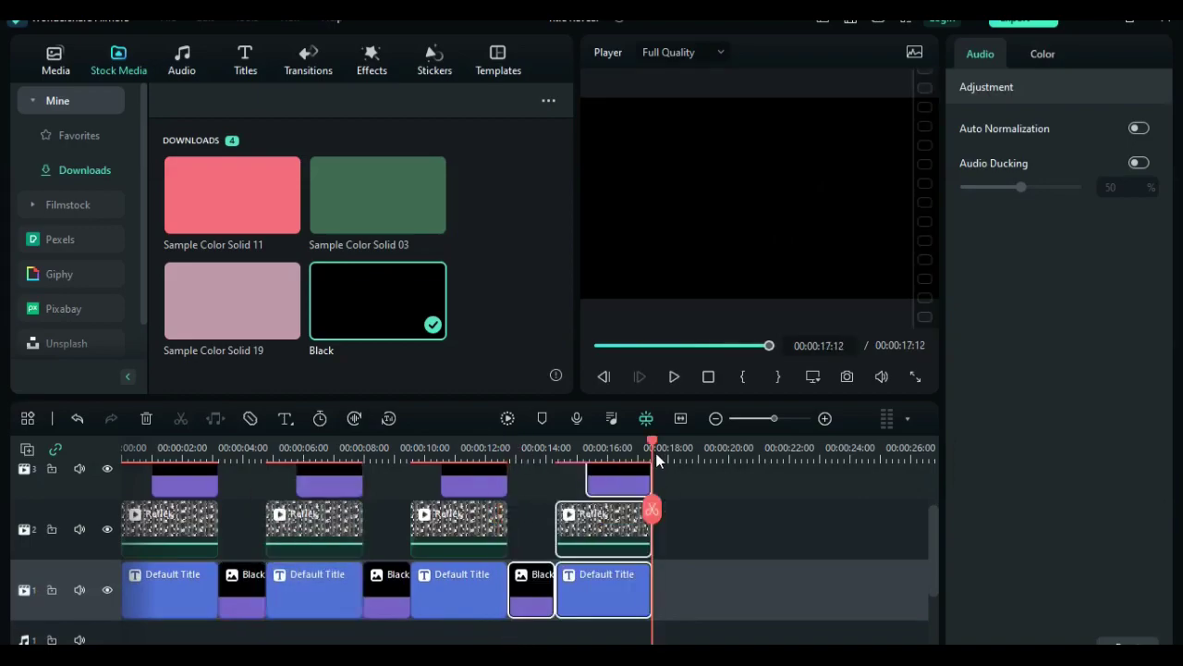
{"action": "left_click_drag", "start_coordinate": [652, 443], "coordinate": [576, 443]}
{"action": "left_click", "coordinate": [582, 600]}
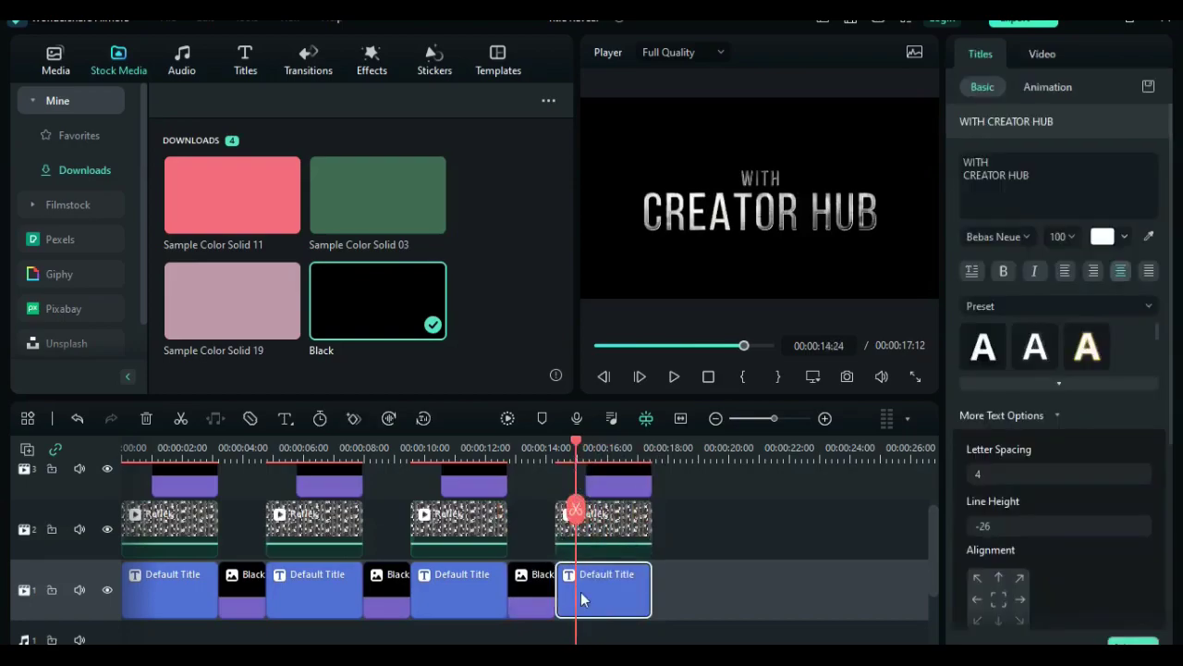
Rewrite the last title as a single HYPNOTIC line with letter spacing 0.
{"action": "left_click", "coordinate": [1014, 159]}
{"action": "key", "text": "BackSpace"}
{"action": "key", "text": "BackSpace"}
{"action": "key", "text": "BackSpace"}
{"action": "key", "text": "BackSpace"}
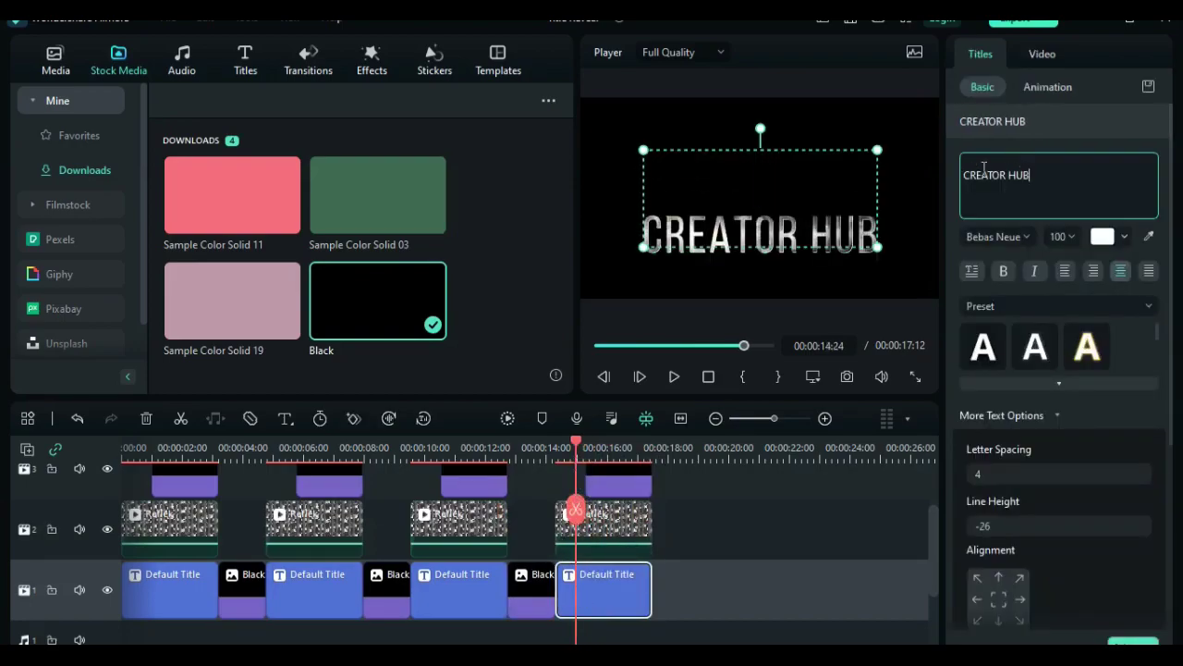
{"action": "key", "text": "BackSpace"}
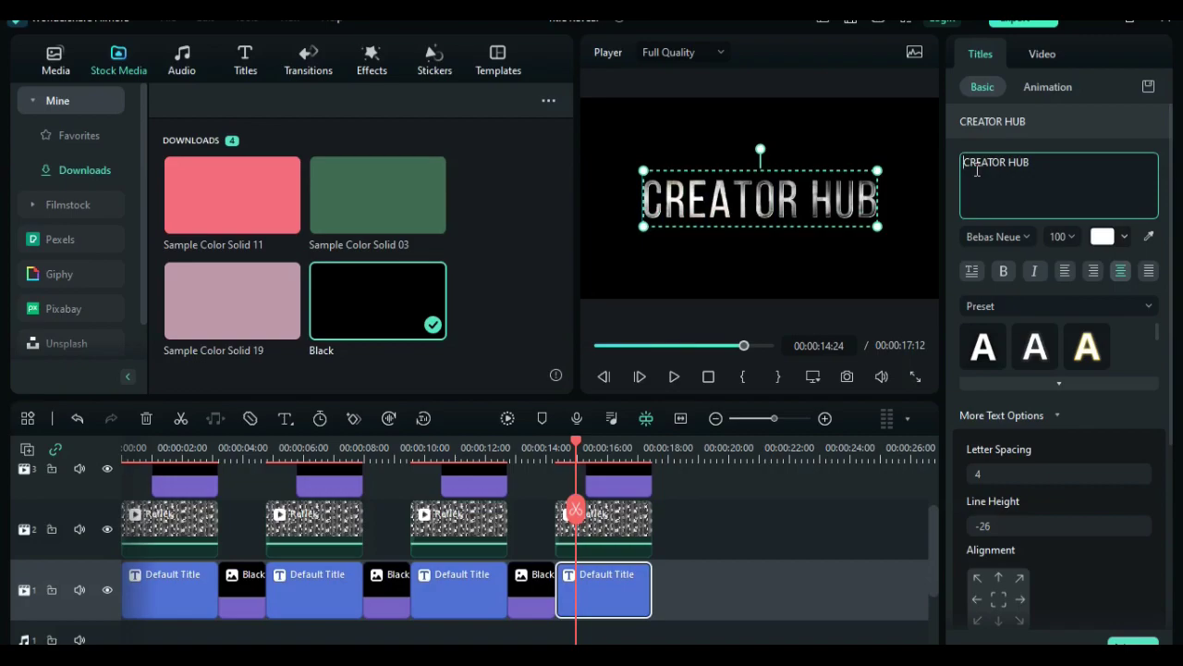
{"action": "left_click_drag", "start_coordinate": [1055, 163], "coordinate": [941, 159]}
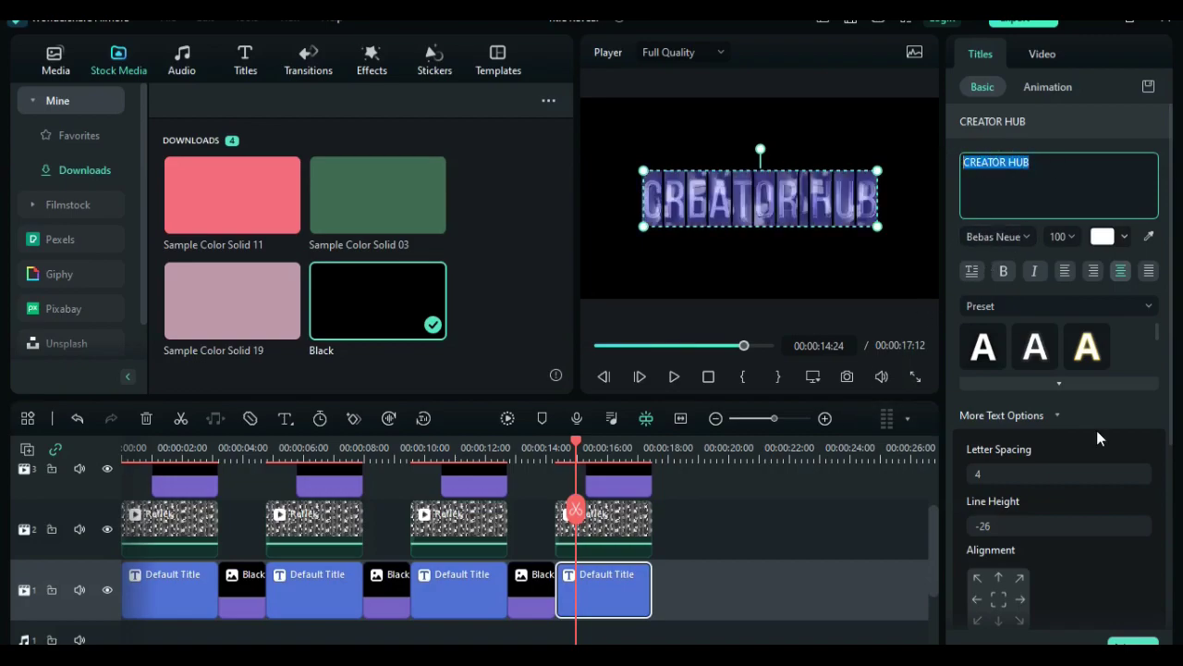
{"action": "type", "text": "hyp"}
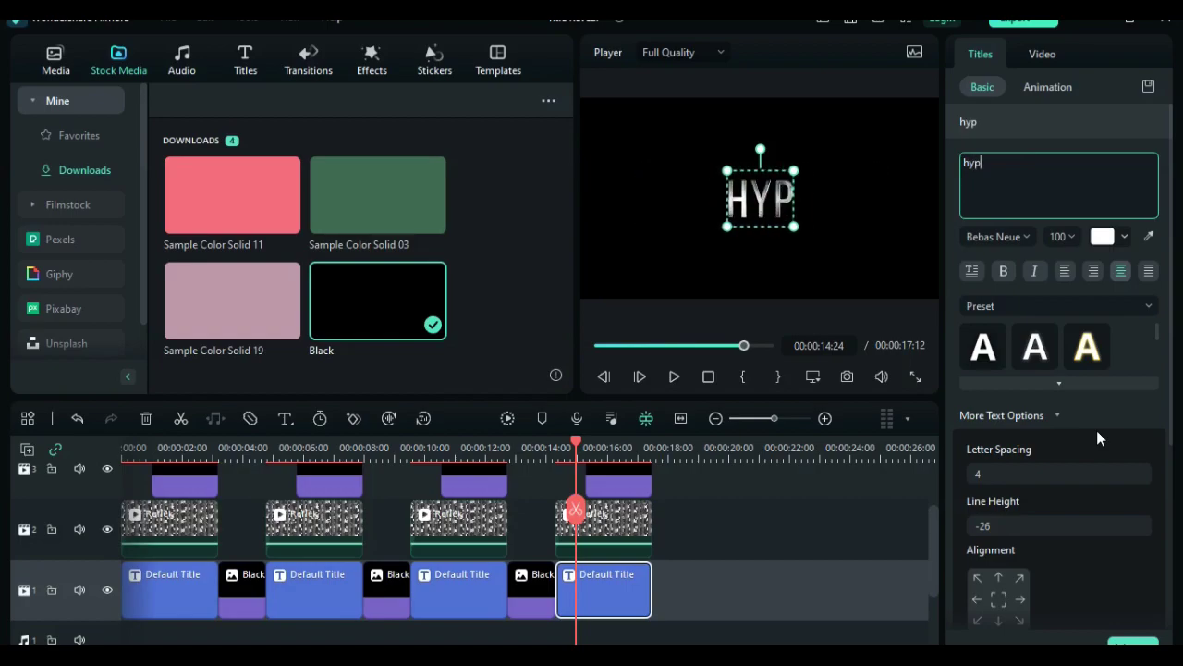
{"action": "type", "text": "notic"}
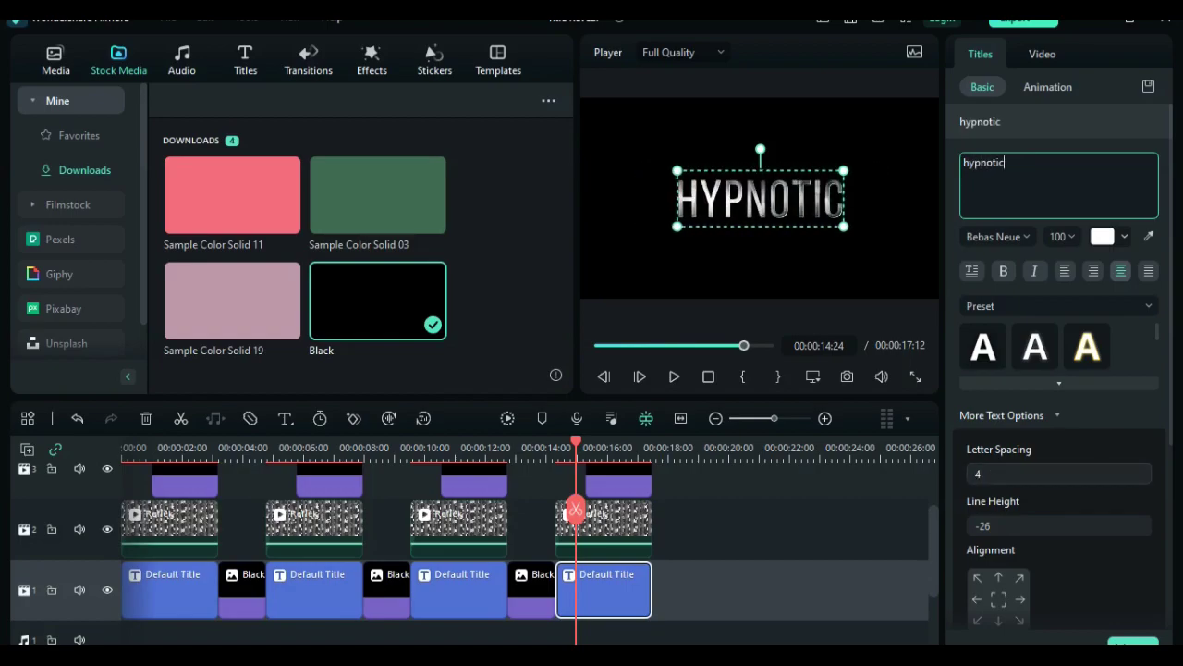
{"action": "double_click", "coordinate": [988, 475]}
{"action": "type", "text": "0"}
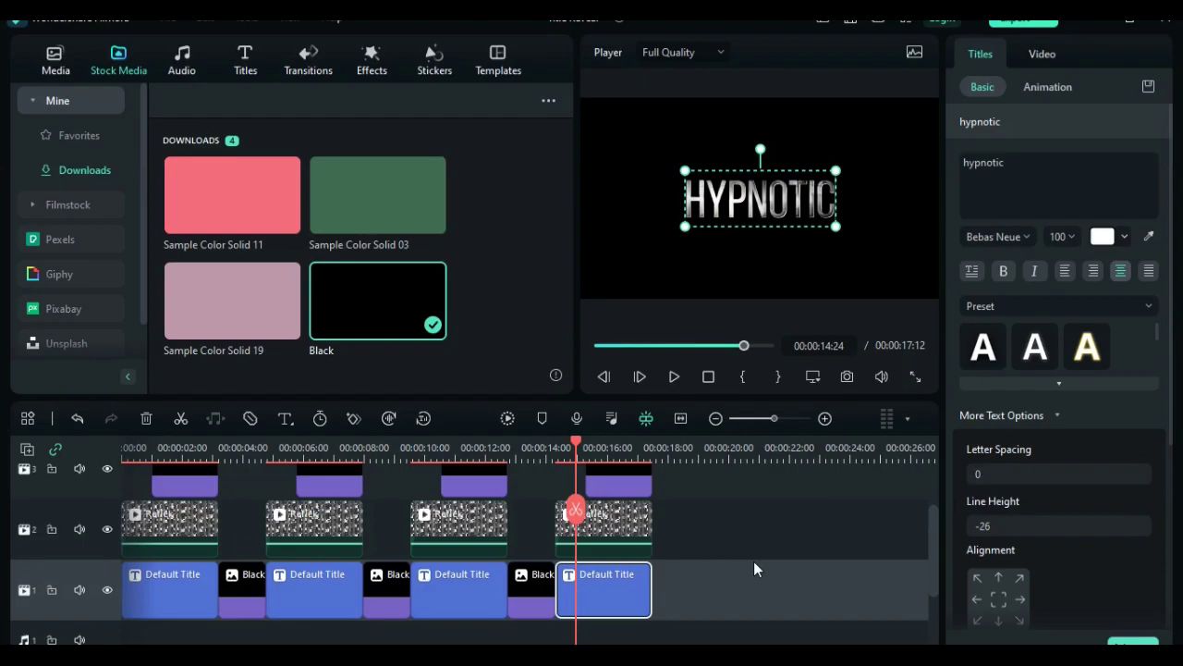
{"action": "left_click", "coordinate": [754, 561]}
Zoom the timeline to fit, return to 00:00, show Project Media, and select the STUDIO 8 title.
{"action": "left_click", "coordinate": [681, 418]}
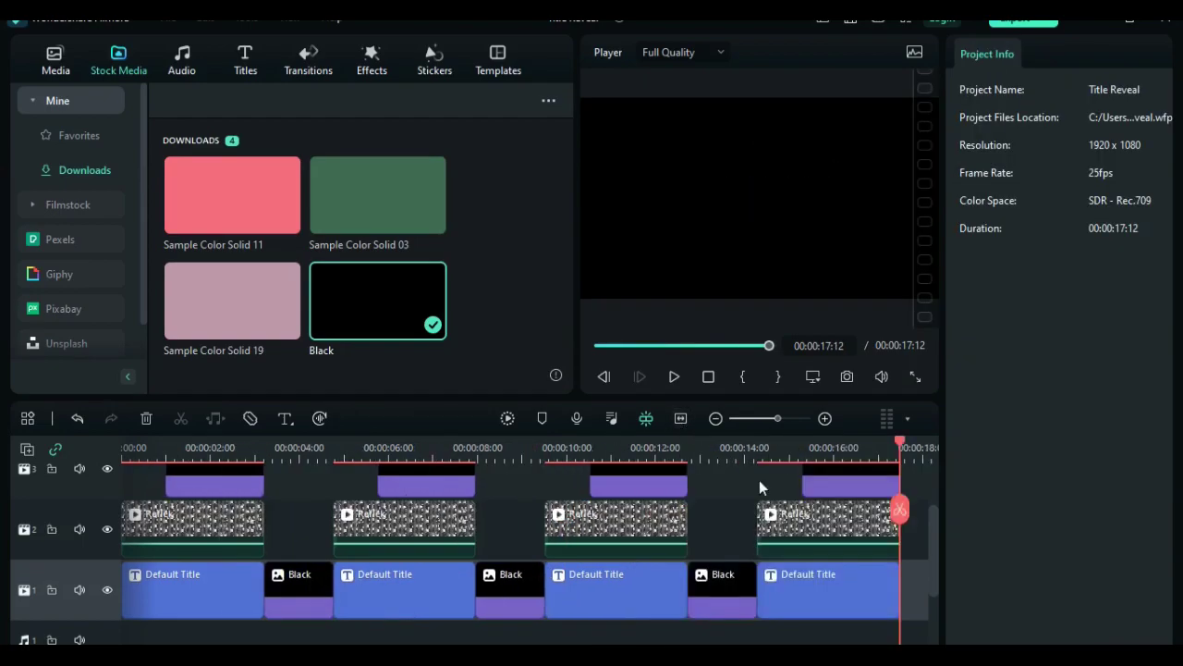
{"action": "scroll", "coordinate": [835, 523], "scroll_direction": "down", "scroll_amount": 2}
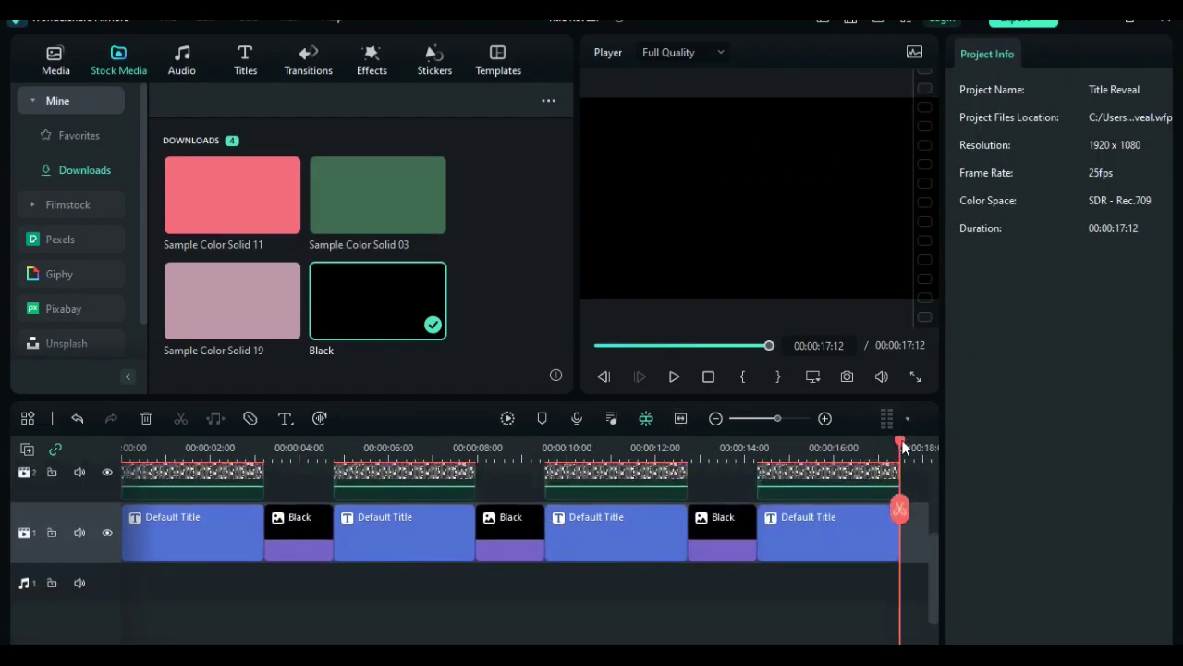
{"action": "left_click_drag", "start_coordinate": [904, 447], "coordinate": [121, 429]}
{"action": "left_click", "coordinate": [475, 332]}
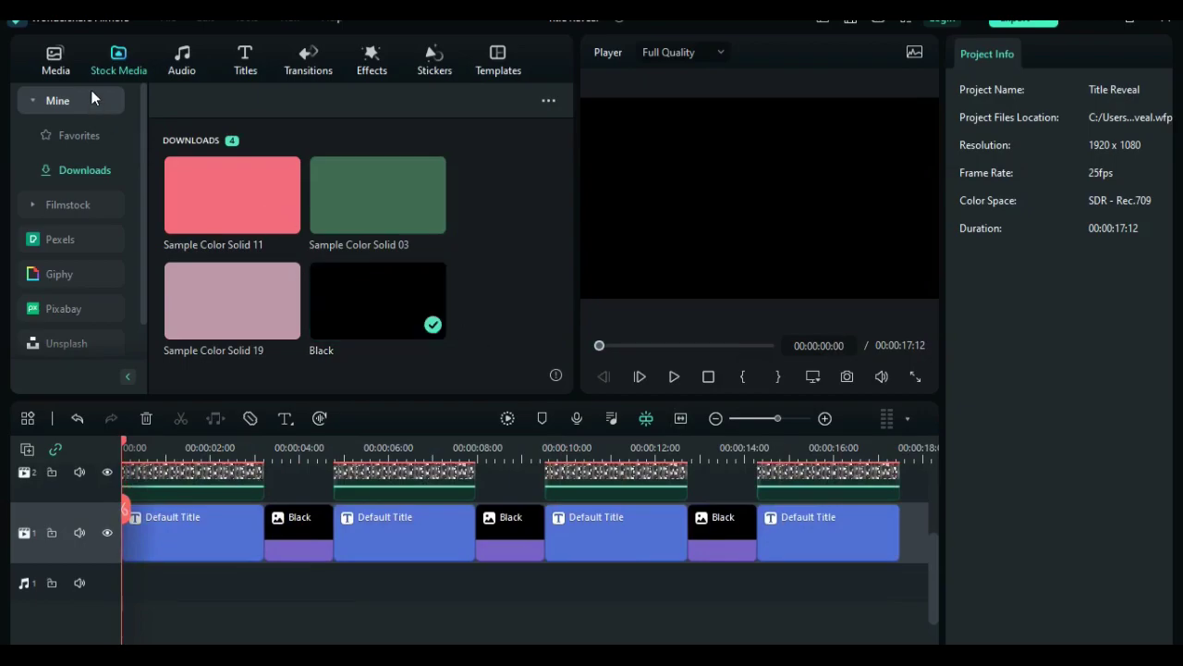
{"action": "left_click", "coordinate": [56, 54]}
{"action": "left_click", "coordinate": [153, 535]}
{"action": "left_click", "coordinate": [127, 446]}
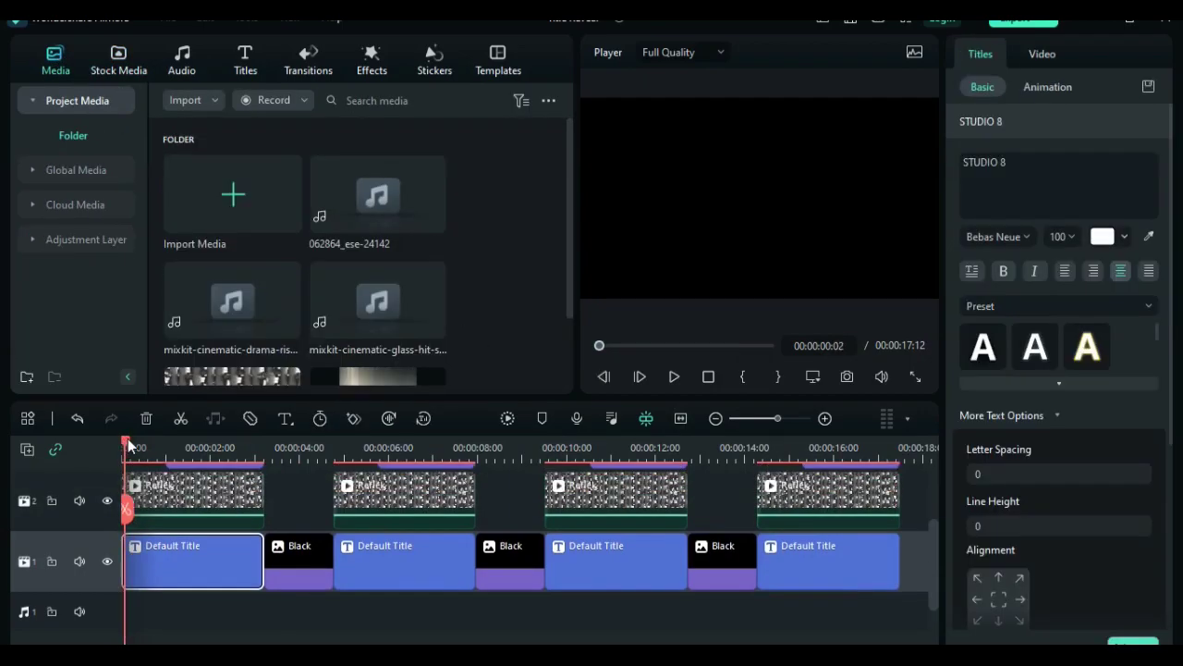
Add the glass-hit sound at the start and the drama-riser on a second audio track.
{"action": "scroll", "coordinate": [522, 316], "scroll_direction": "down", "scroll_amount": 2}
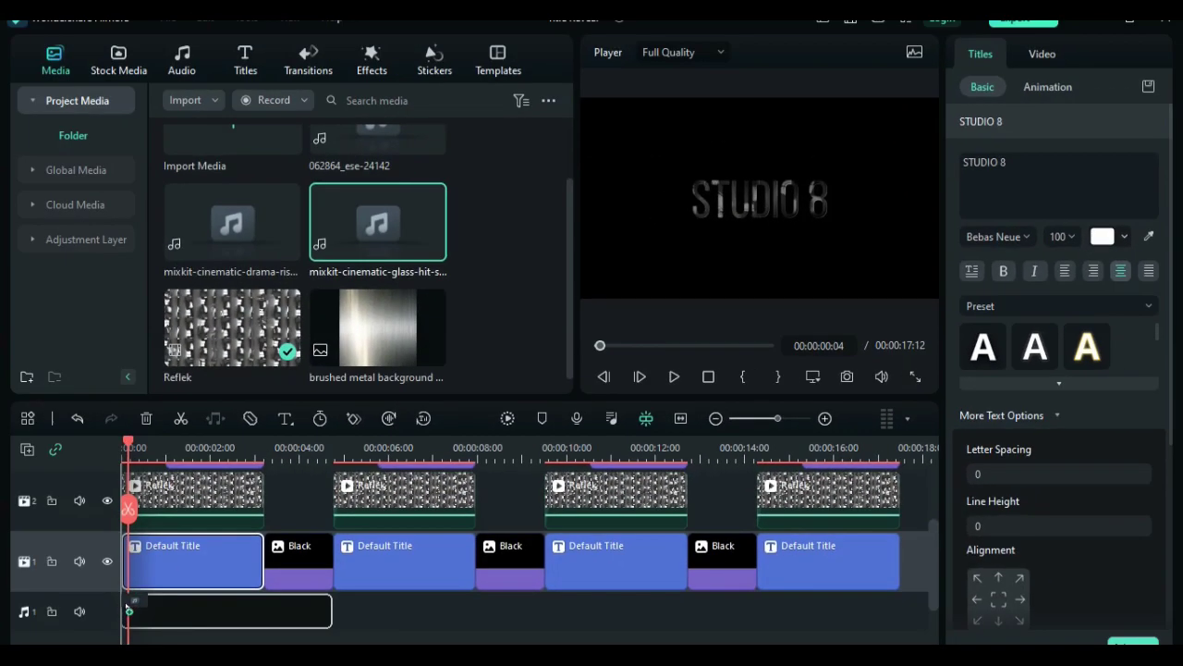
{"action": "left_click_drag", "start_coordinate": [131, 610], "coordinate": [131, 610]}
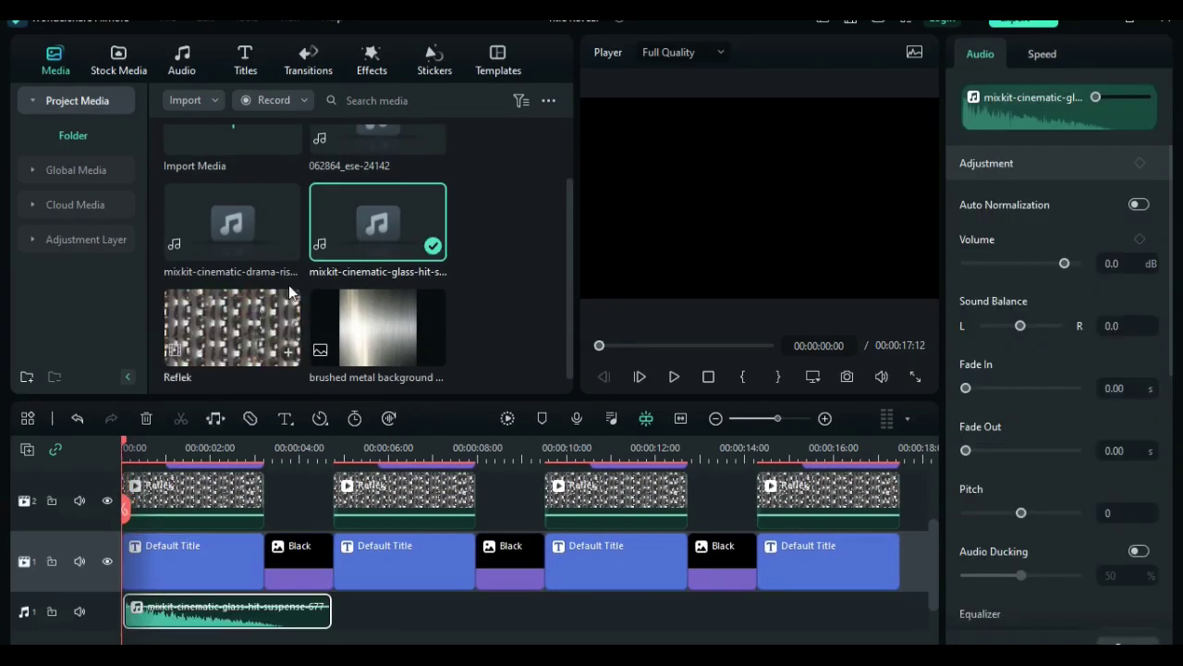
{"action": "scroll", "coordinate": [458, 603], "scroll_direction": "down", "scroll_amount": 1}
{"action": "left_click_drag", "start_coordinate": [223, 225], "coordinate": [130, 591]}
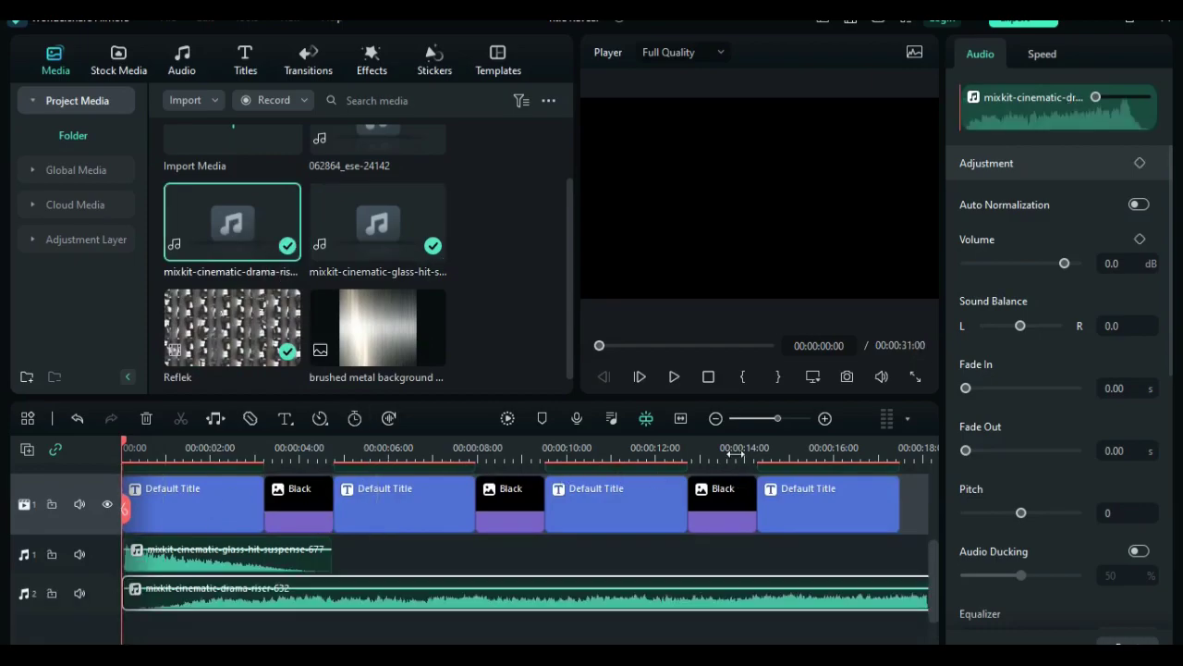
Place the 062864 sound under CREATOR HUB and another glass-hit under the ECO FILMS title.
{"action": "left_click", "coordinate": [675, 418]}
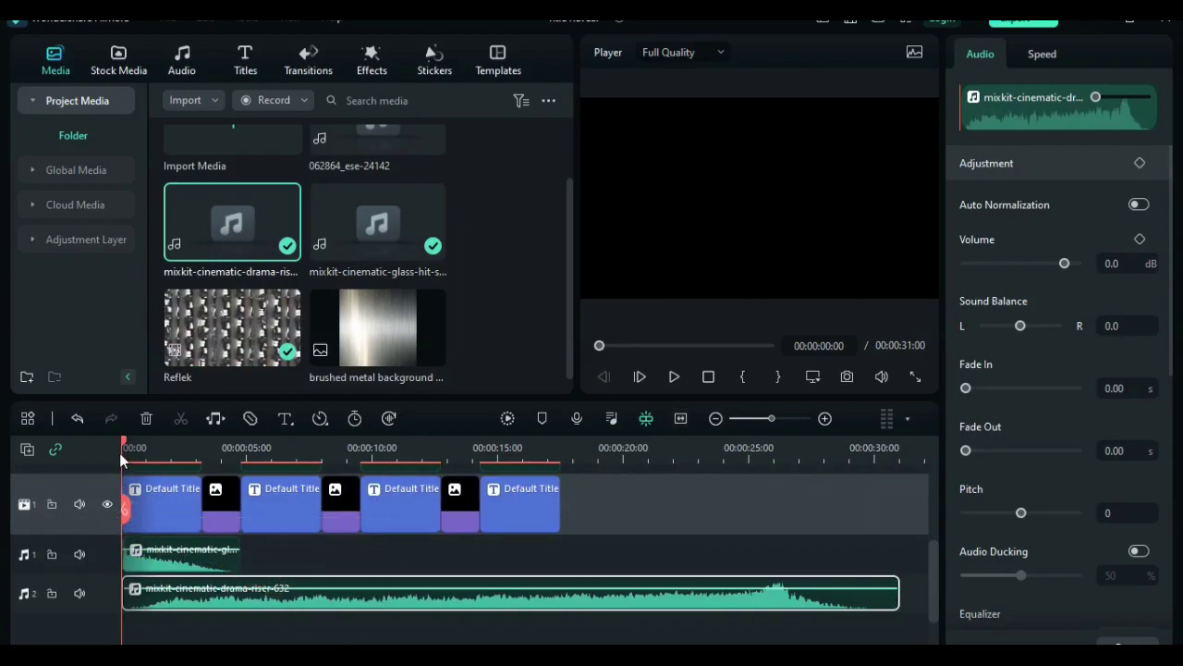
{"action": "left_click_drag", "start_coordinate": [121, 450], "coordinate": [242, 447]}
{"action": "left_click_drag", "start_coordinate": [387, 151], "coordinate": [290, 612]}
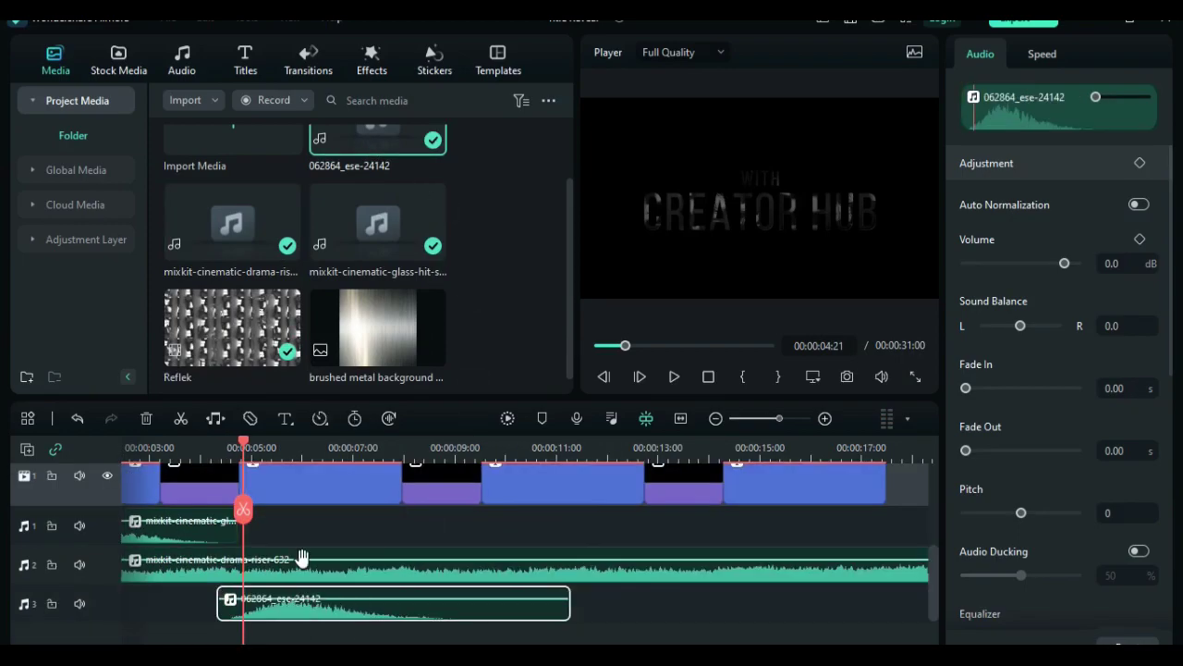
{"action": "left_click_drag", "start_coordinate": [248, 444], "coordinate": [401, 444]}
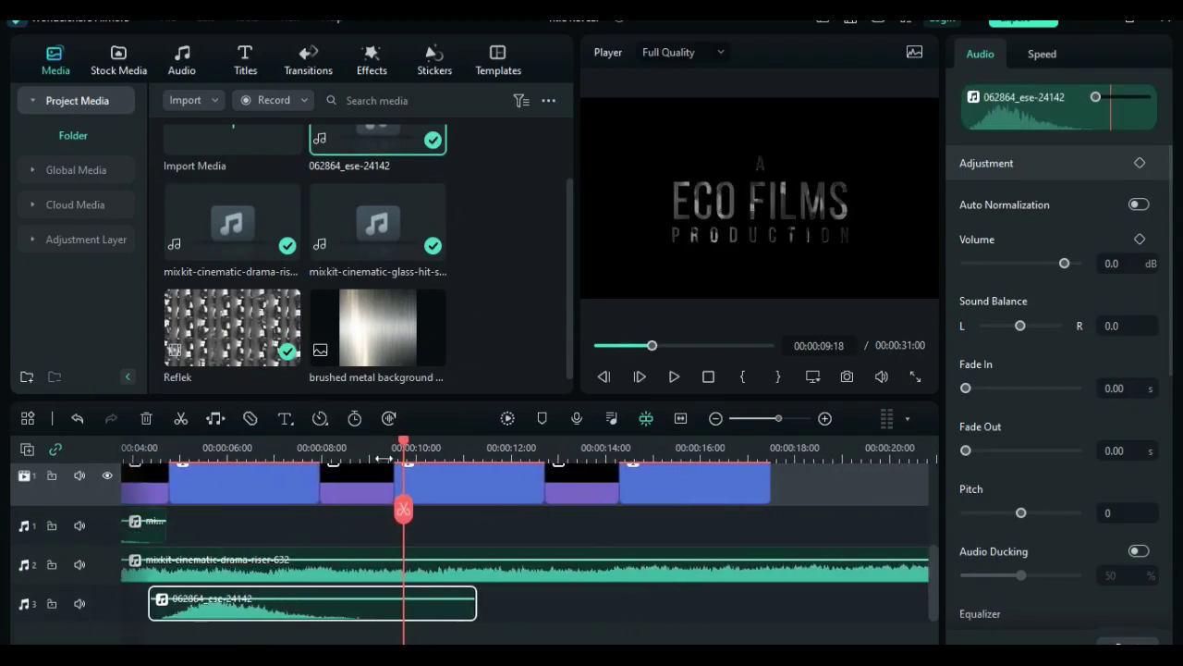
{"action": "left_click_drag", "start_coordinate": [364, 252], "coordinate": [402, 625]}
{"action": "left_click_drag", "start_coordinate": [423, 573], "coordinate": [441, 566]}
Preview and stop at 00:00:17:12, then split the drama-riser audio at that point.
{"action": "scroll", "coordinate": [580, 573], "scroll_direction": "up", "scroll_amount": 3}
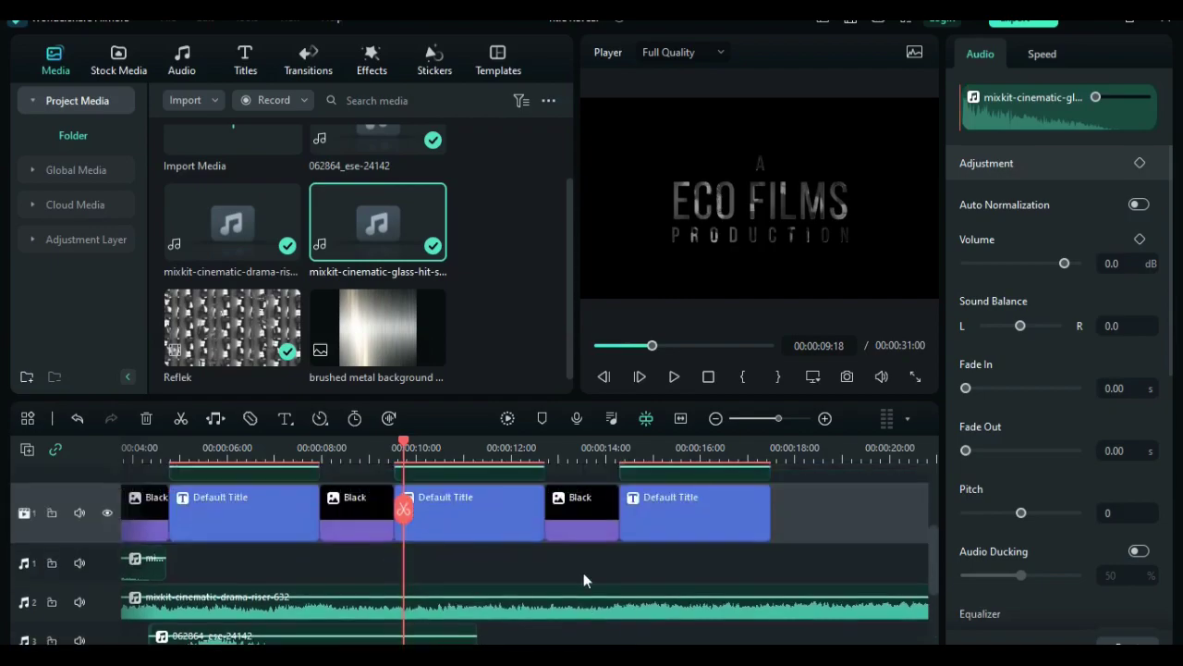
{"action": "scroll", "coordinate": [580, 570], "scroll_direction": "down", "scroll_amount": 2}
{"action": "key", "text": "space"}
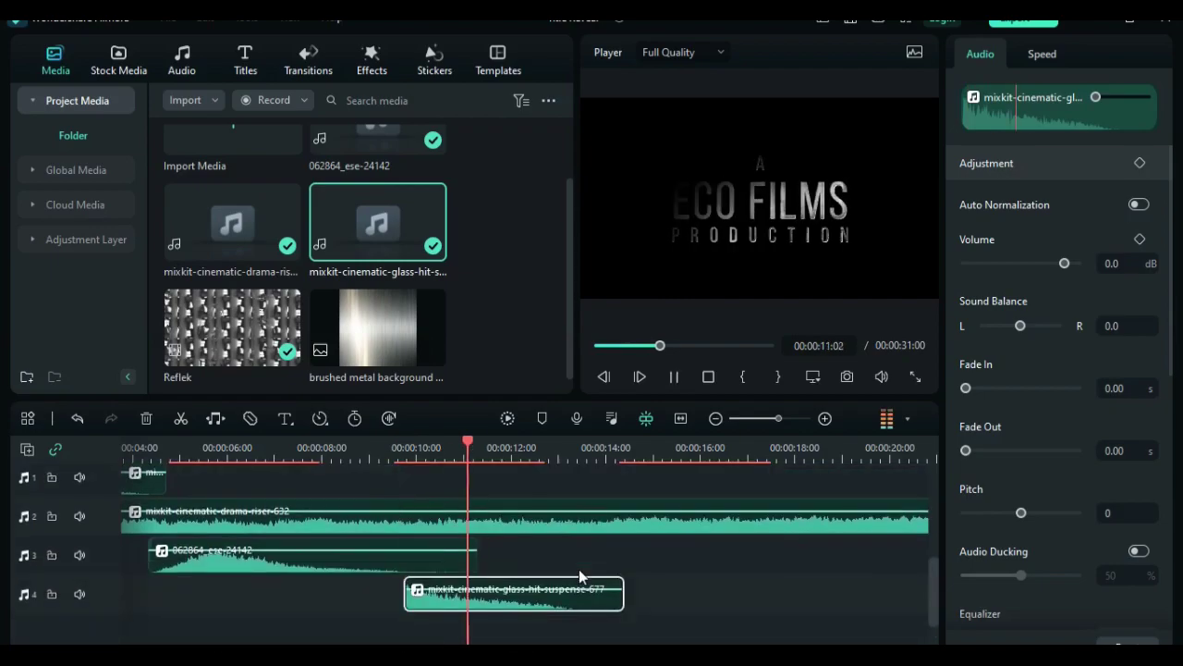
{"action": "scroll", "coordinate": [670, 553], "scroll_direction": "up", "scroll_amount": 3}
{"action": "key", "text": "space"}
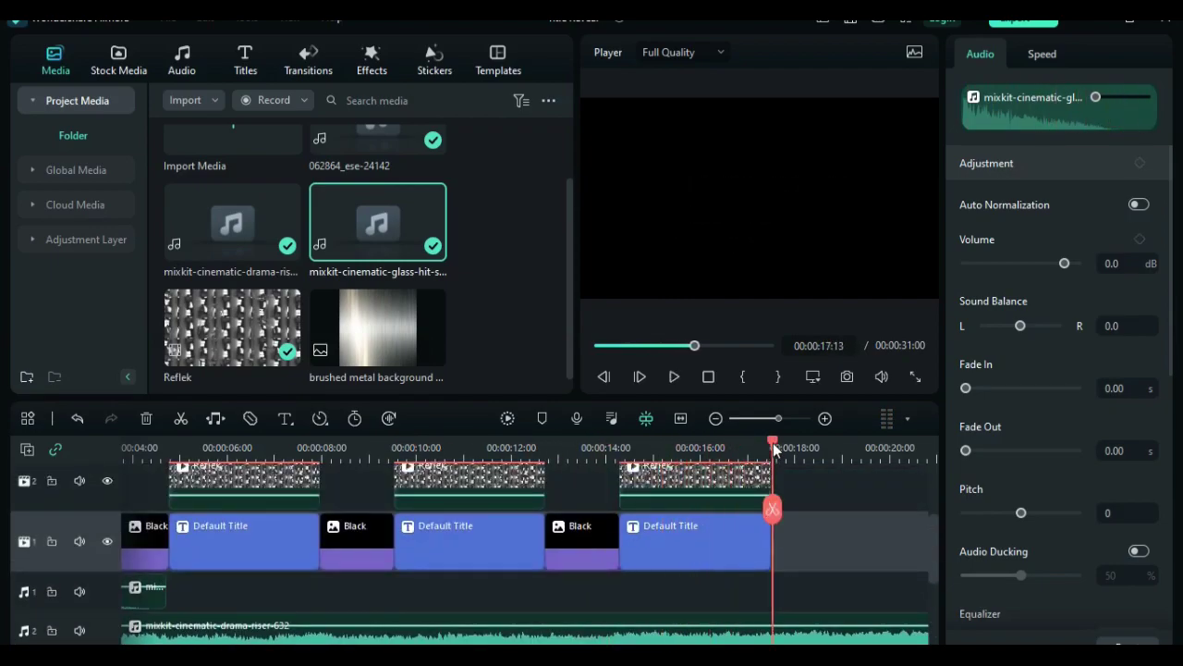
{"action": "left_click_drag", "start_coordinate": [774, 449], "coordinate": [772, 449]}
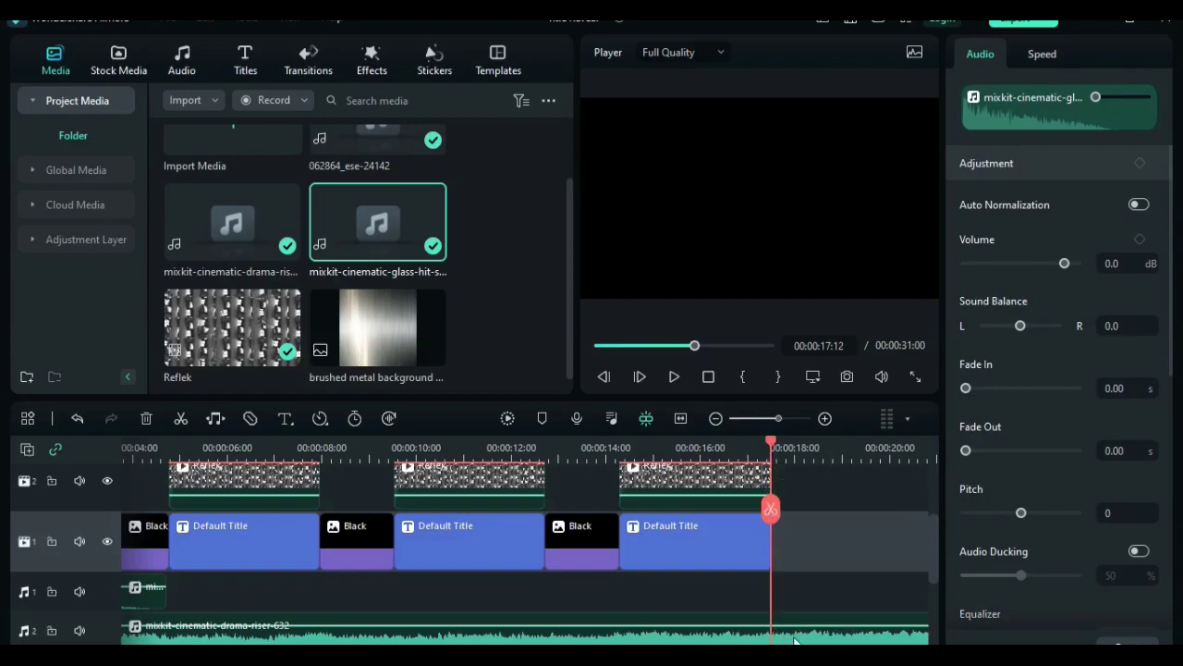
{"action": "scroll", "coordinate": [811, 592], "scroll_direction": "down", "scroll_amount": 1}
{"action": "left_click", "coordinate": [795, 610]}
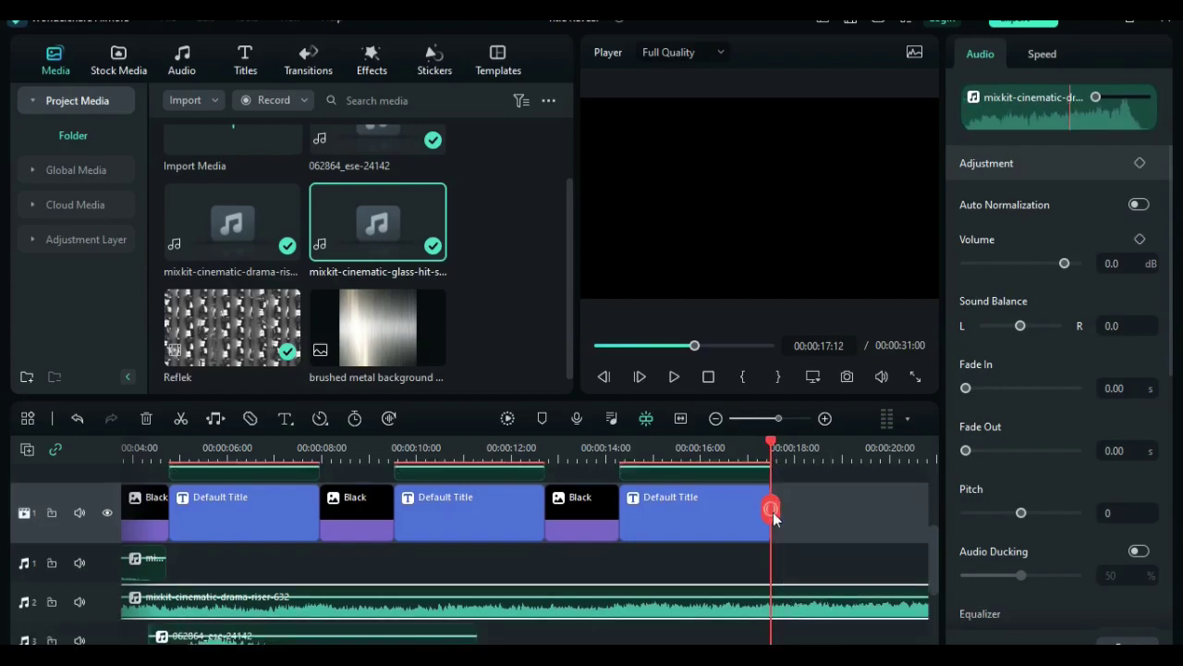
{"action": "left_click", "coordinate": [771, 510]}
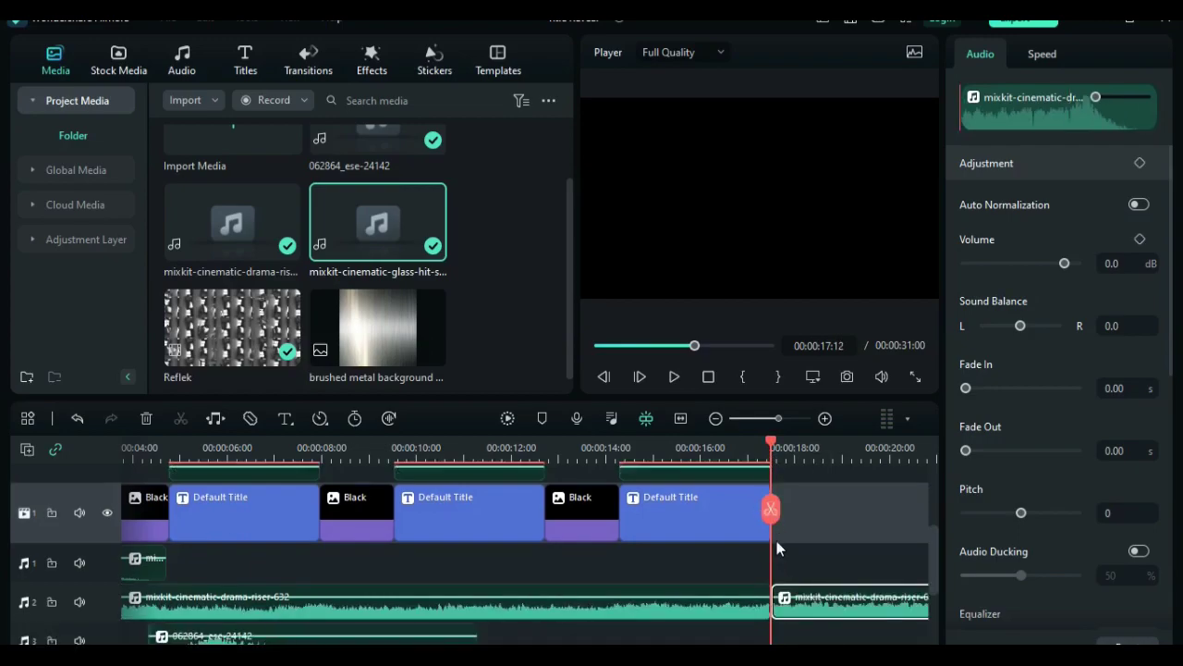
Delete the drama-riser tail after 00:00:17:12 and set the remaining clip's fade-out to 3 seconds.
{"action": "right_click", "coordinate": [808, 614]}
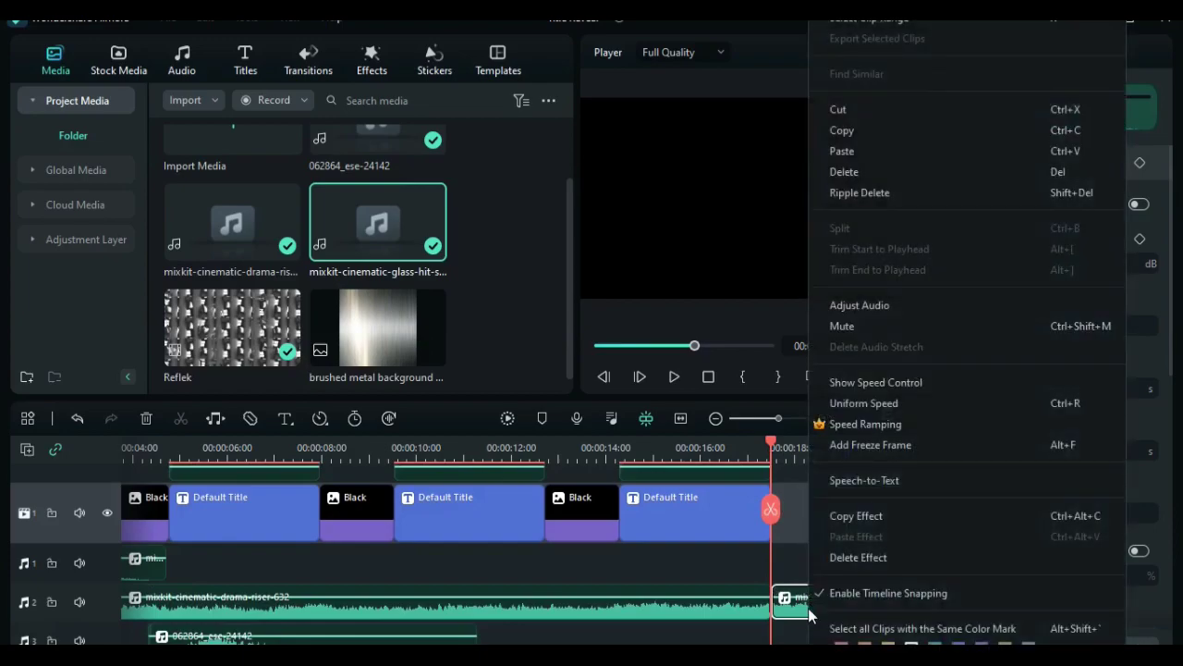
{"action": "left_click", "coordinate": [860, 171]}
{"action": "left_click", "coordinate": [715, 611]}
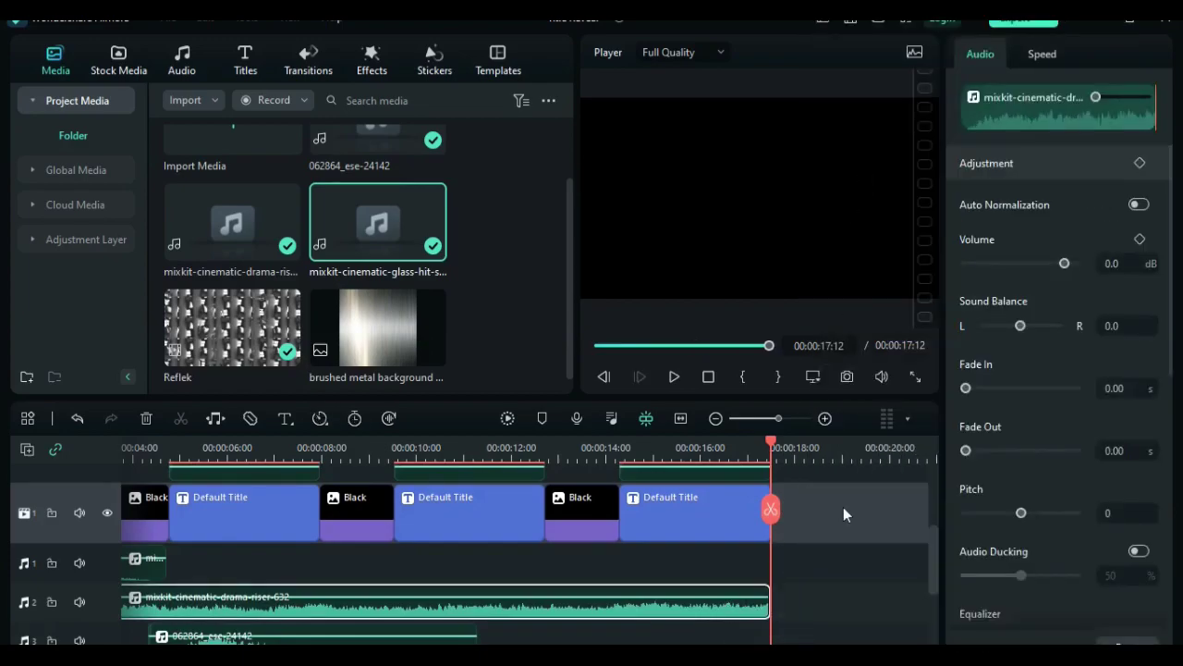
{"action": "left_click", "coordinate": [1115, 451]}
{"action": "key", "text": "Return"}
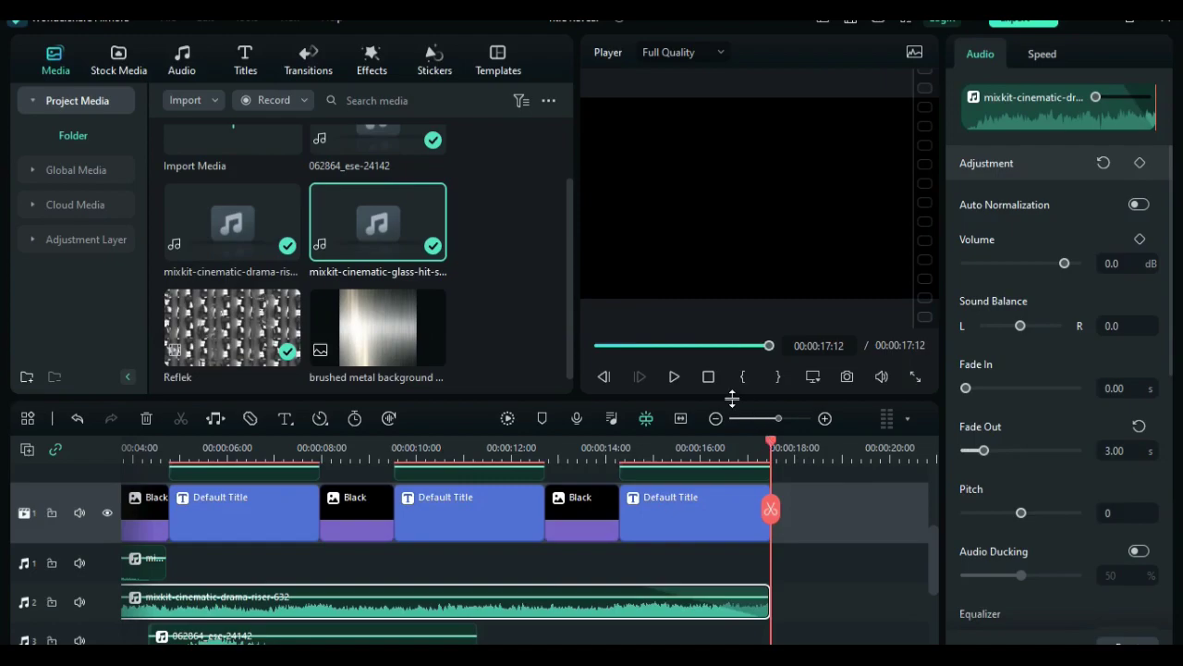
{"action": "left_click", "coordinate": [709, 376]}
{"action": "scroll", "coordinate": [791, 568], "scroll_direction": "down", "scroll_amount": 2}
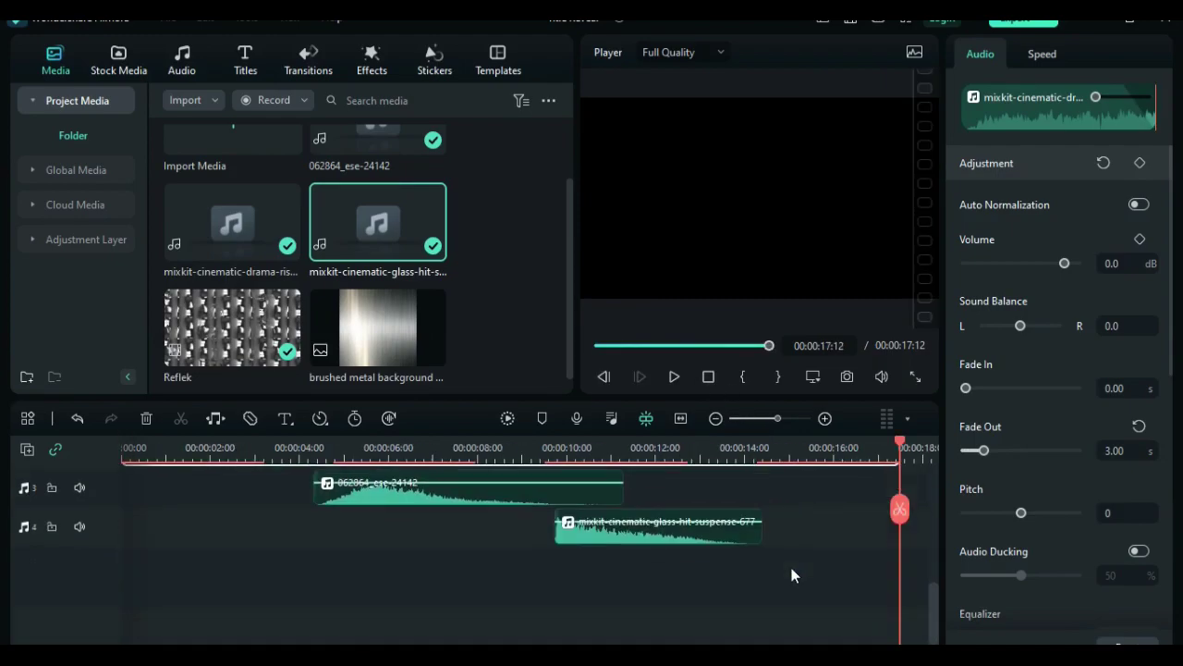
{"action": "scroll", "coordinate": [792, 568], "scroll_direction": "up", "scroll_amount": 3}
{"action": "scroll", "coordinate": [789, 564], "scroll_direction": "up", "scroll_amount": 1}
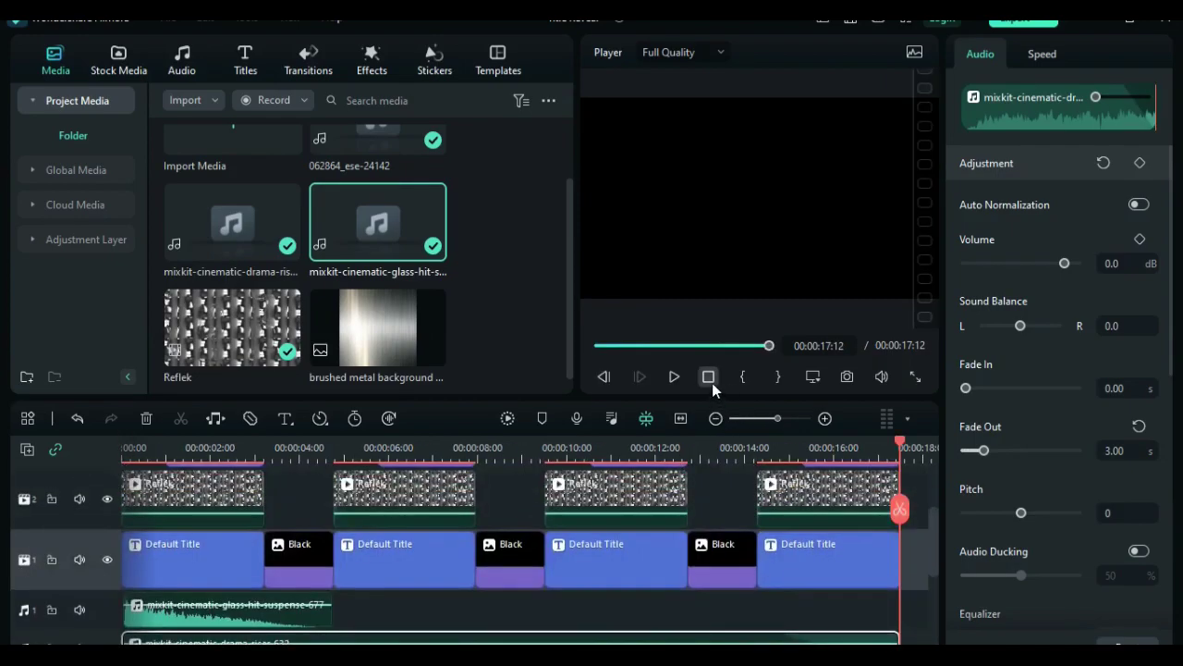